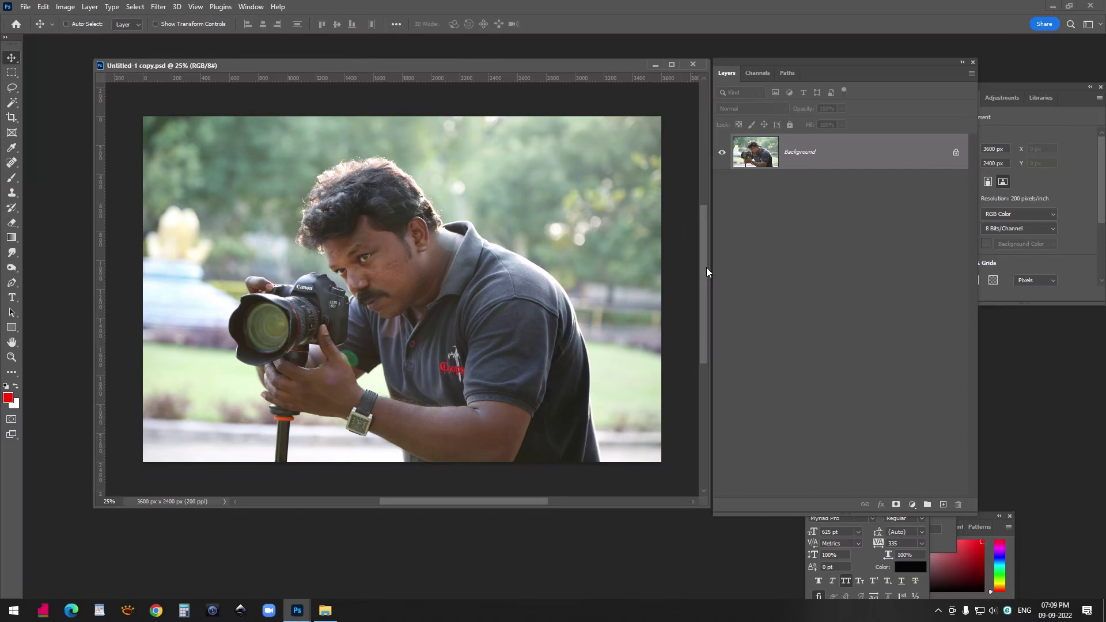
- Open the Color Grading & Text file from the source files folder in Photoshop and place it as a floating window beside the photo
left_click(332, 616)
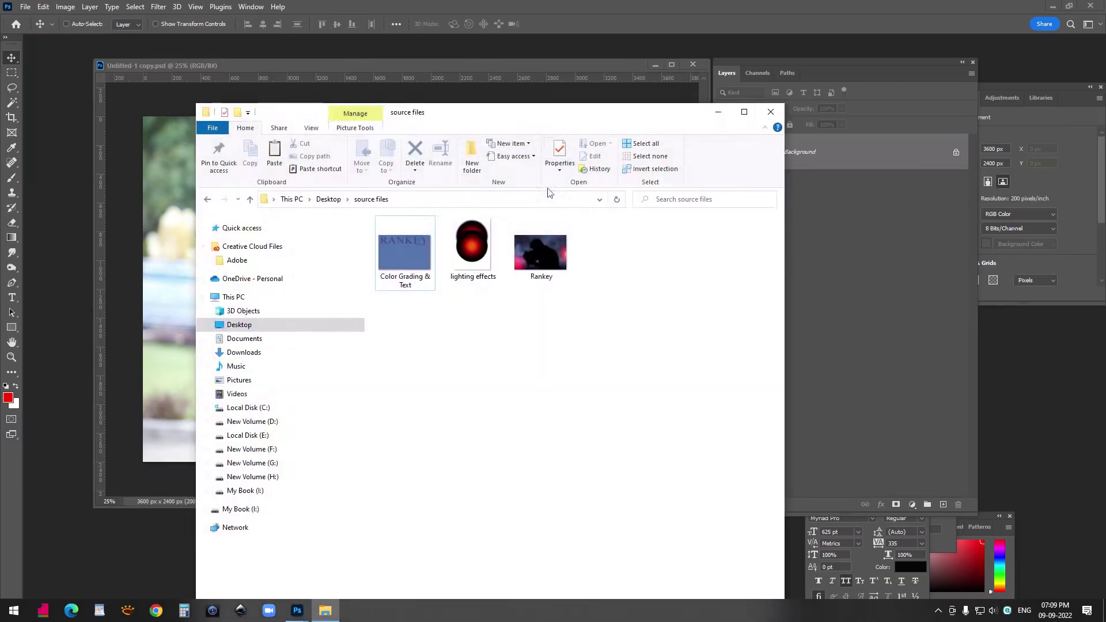
left_click_drag(559, 123, 756, 165)
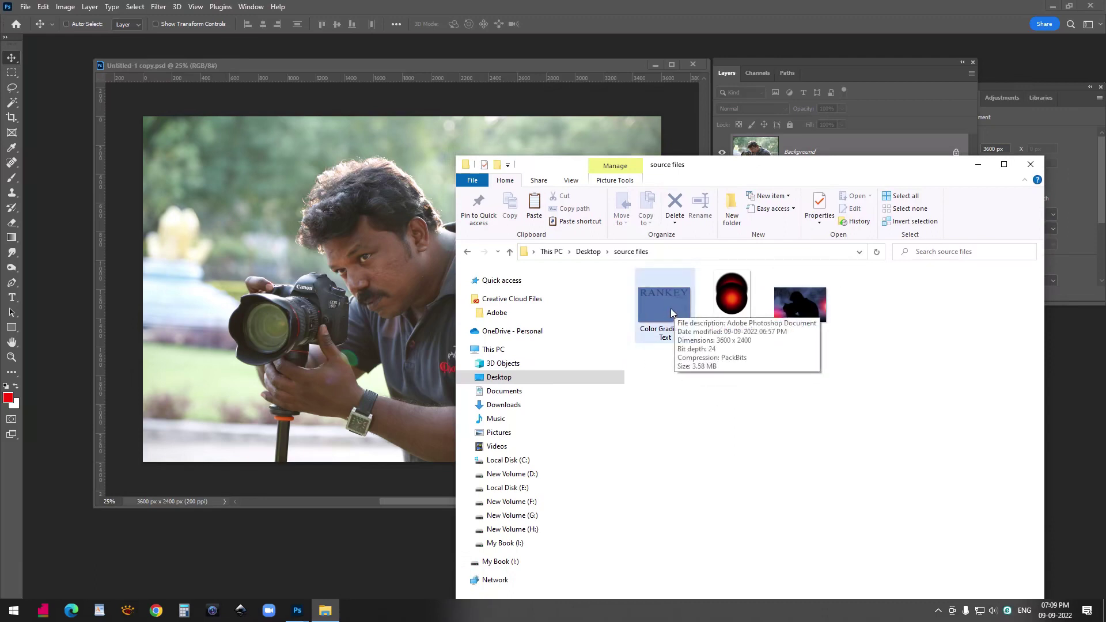
left_click_drag(671, 313, 91, 134)
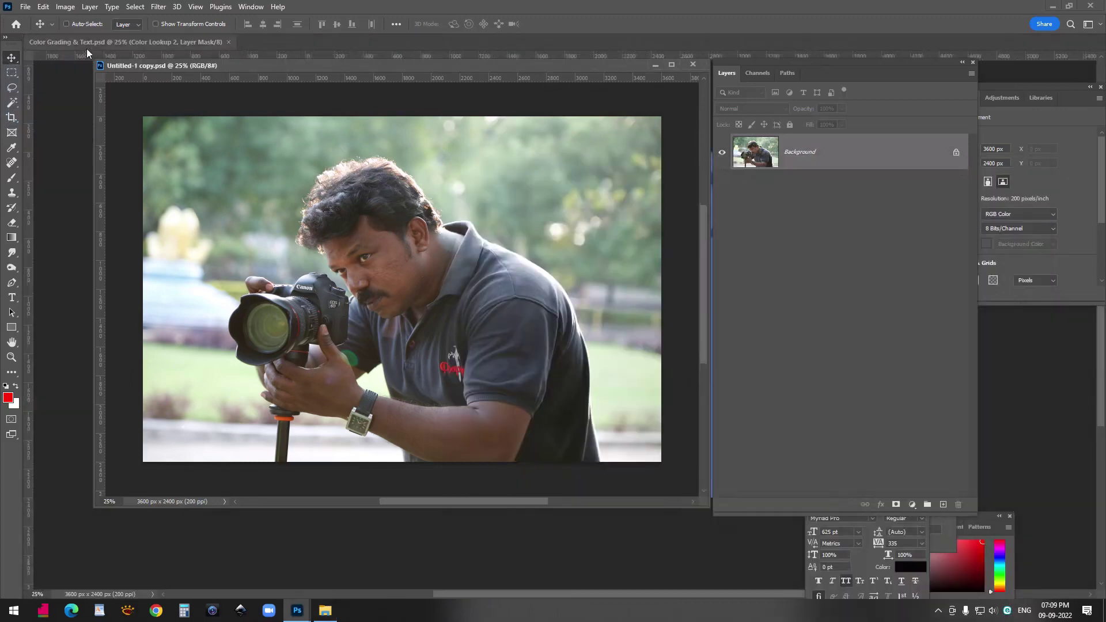
left_click_drag(95, 43, 97, 106)
left_click_drag(184, 107, 814, 354)
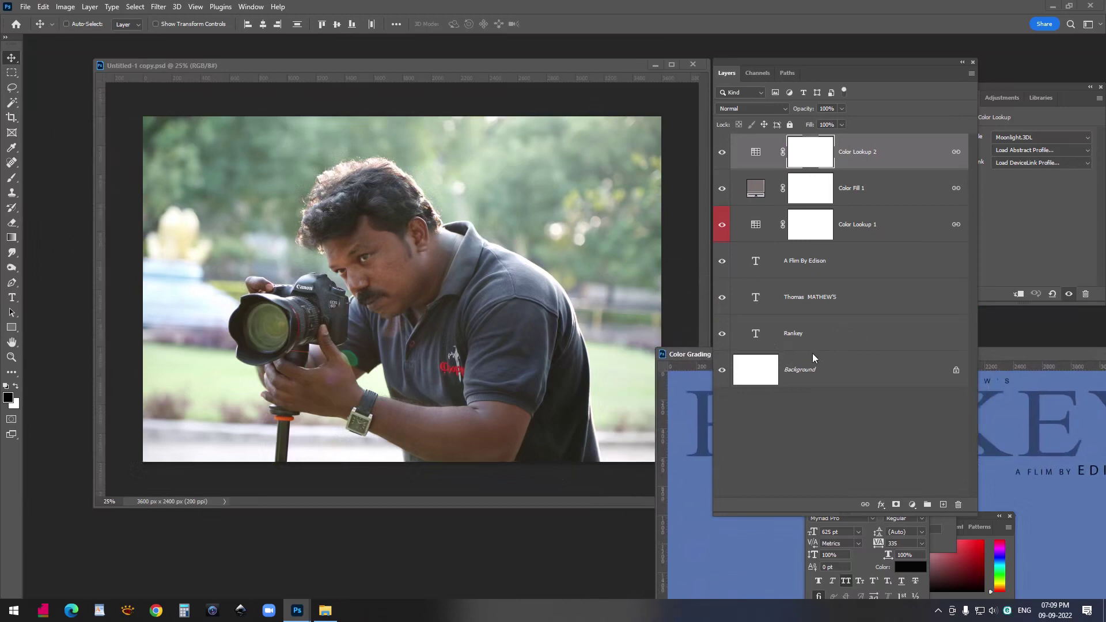
- Select the photographer and camera in the photo with Select Subject
left_click(432, 66)
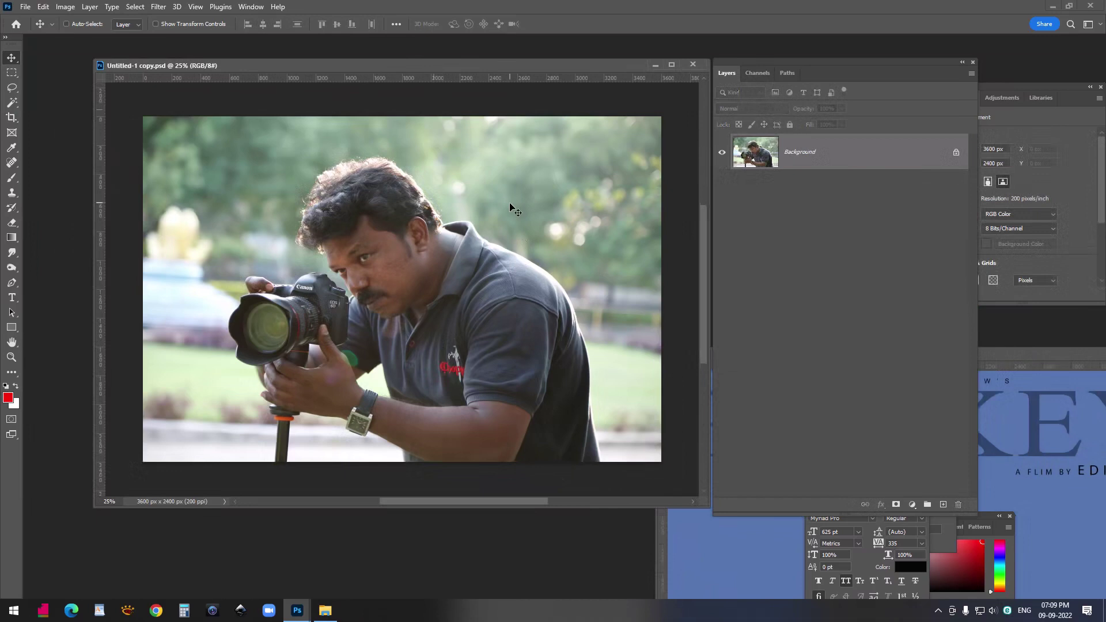
left_click(13, 104)
left_click(484, 24)
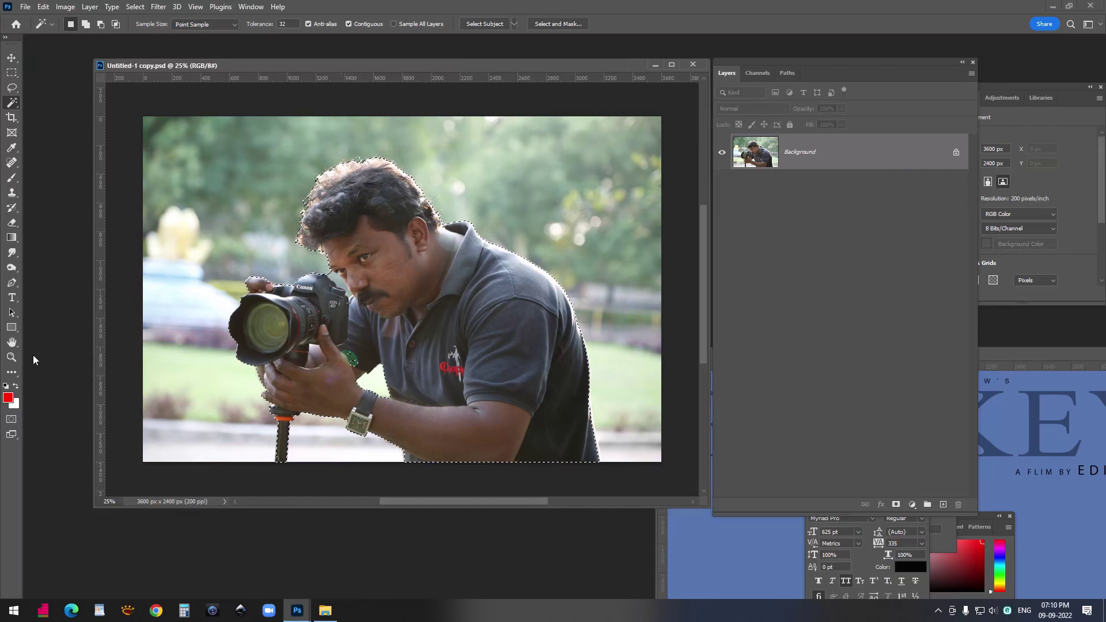
- Add the unselected green flare spots beside the photographer's hand to the selection with the Lasso tool
left_click(12, 357)
left_click(325, 364)
left_click(325, 364)
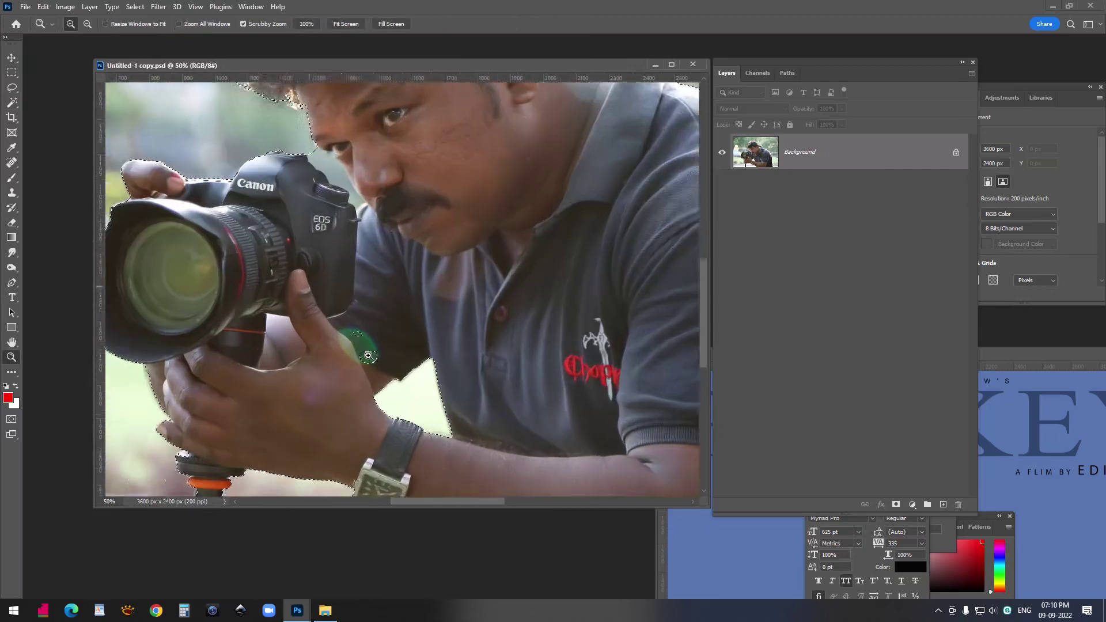
left_click(345, 351)
left_click(363, 340)
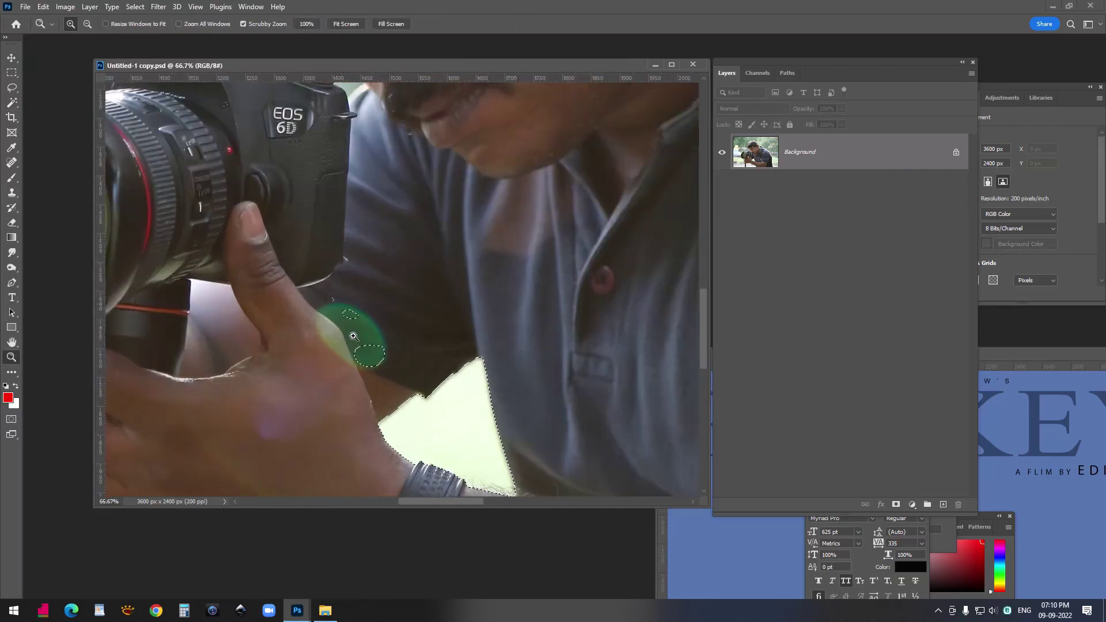
left_click(12, 88)
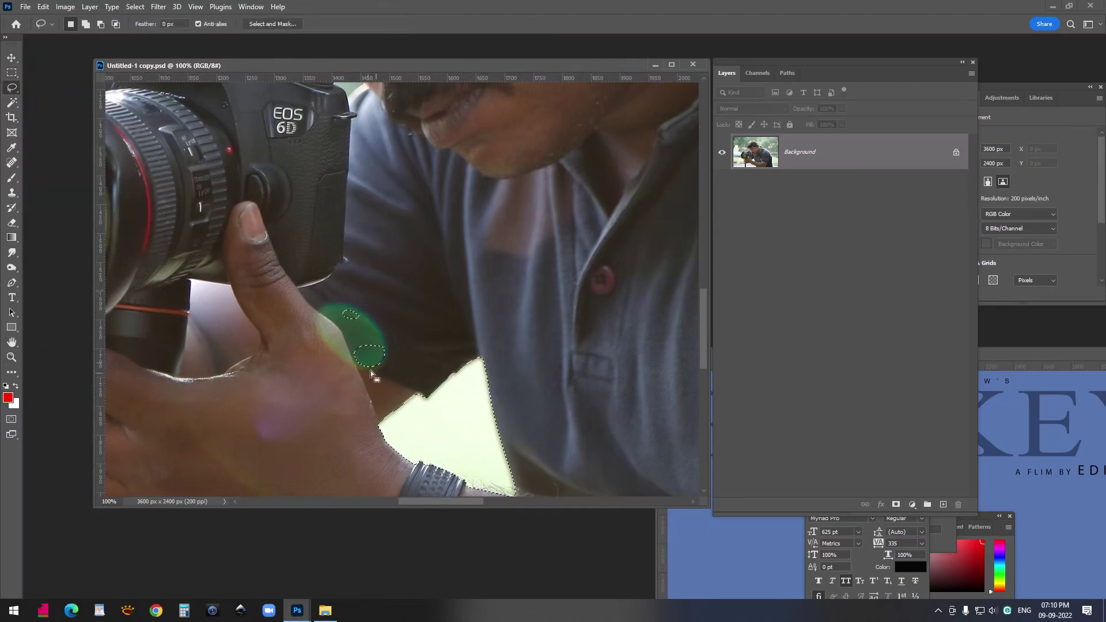
mouse_move(340, 288)
left_mouse_down()
mouse_move(387, 318)
mouse_move(398, 354)
mouse_move(392, 370)
mouse_move(352, 379)
left_mouse_up()
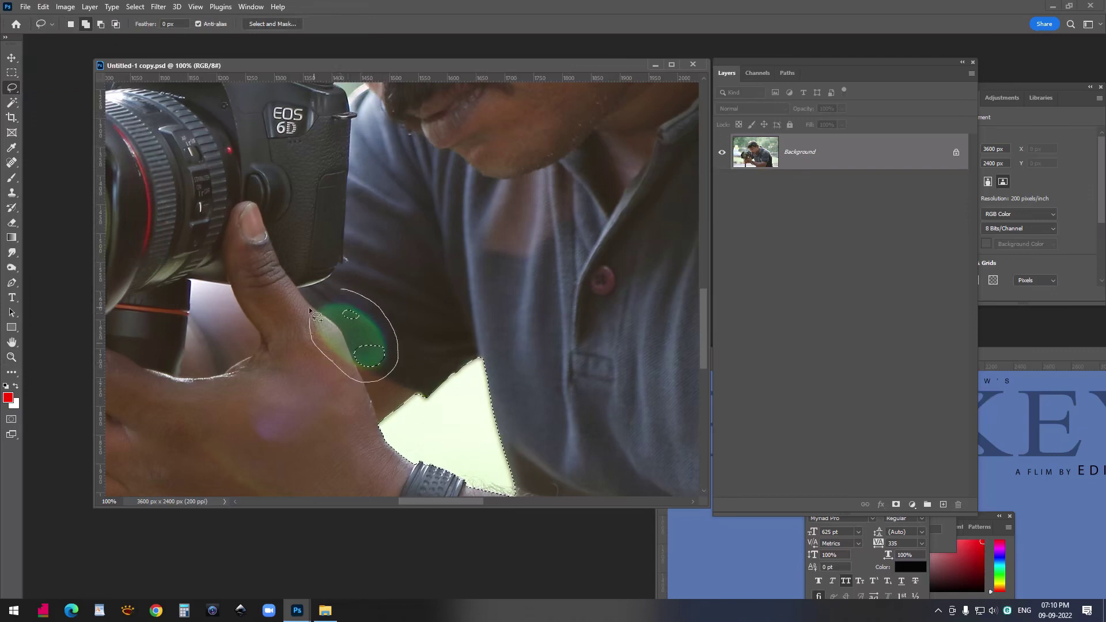
left_click_drag(331, 287, 340, 288)
key("ctrl+minus")
key("ctrl+minus")
key("ctrl+minus")
key("ctrl+minus")
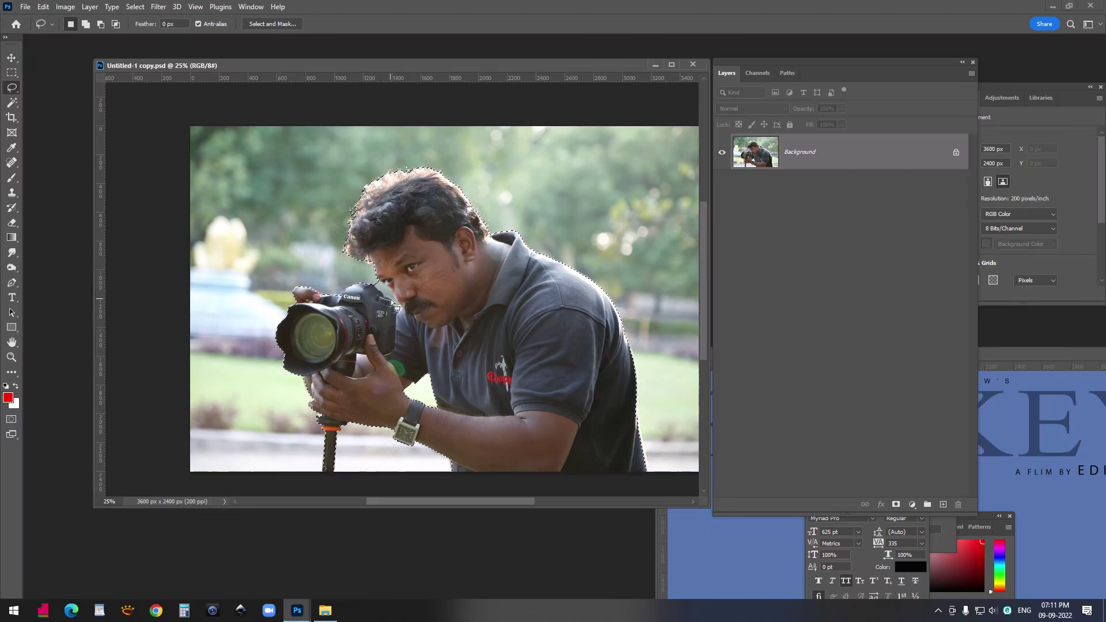
- Invert the selection so the surroundings of the photographer are selected
key("ctrl+plus")
key("ctrl+plus")
key("ctrl+plus")
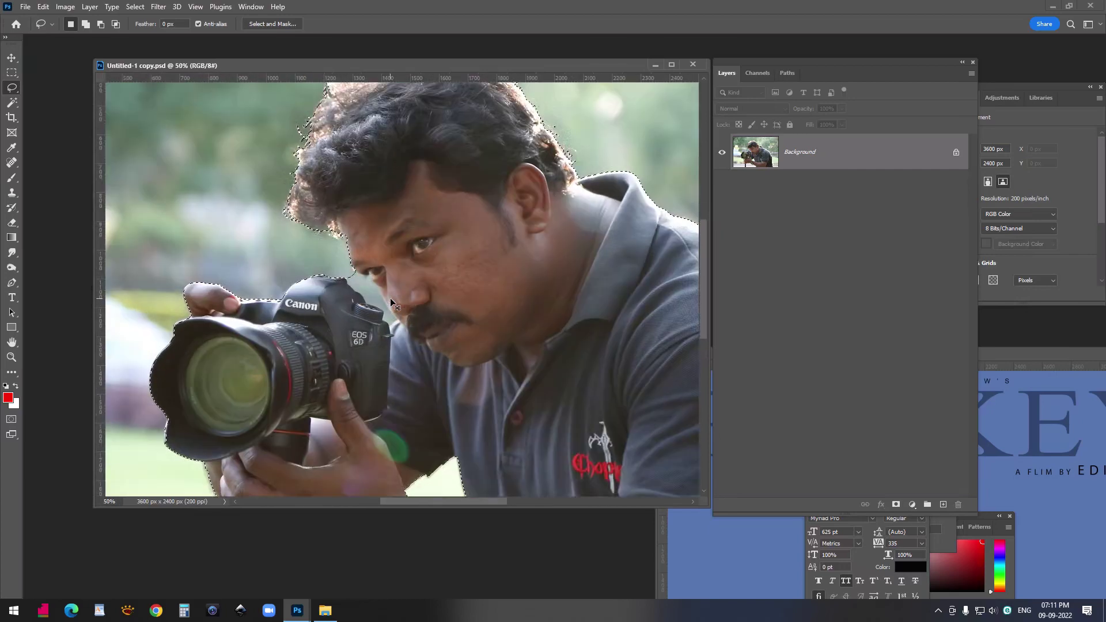
key("ctrl+plus")
key("ctrl+plus")
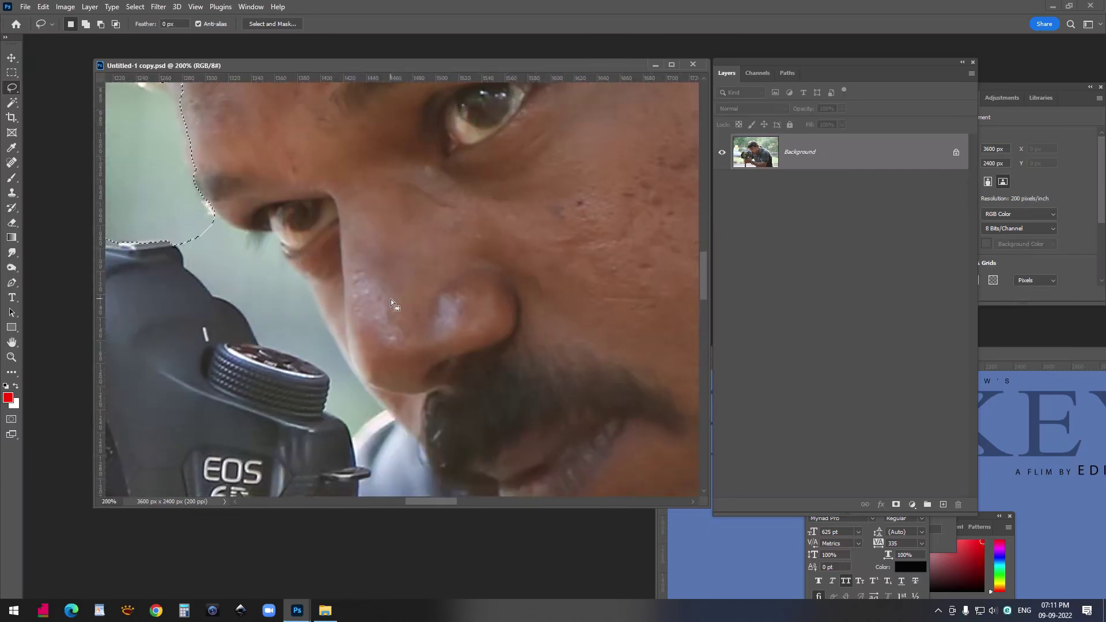
right_click(261, 140)
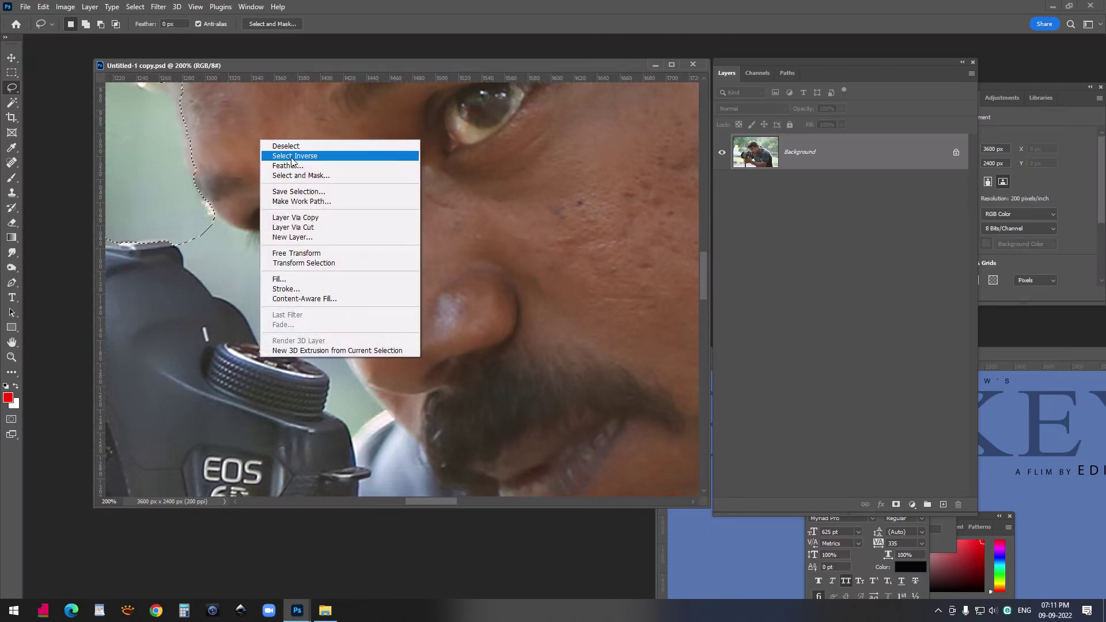
left_click(292, 159)
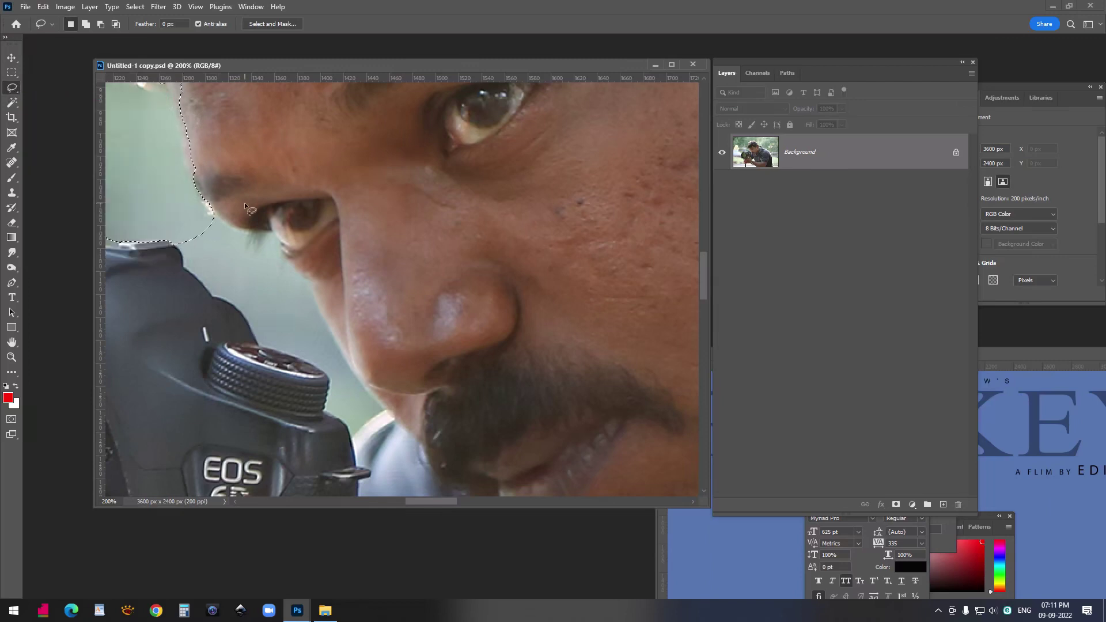
- Add the background gap between the face and the camera to the selection with the Lasso tool
key("shift")
left_click_drag(271, 232, 317, 310)
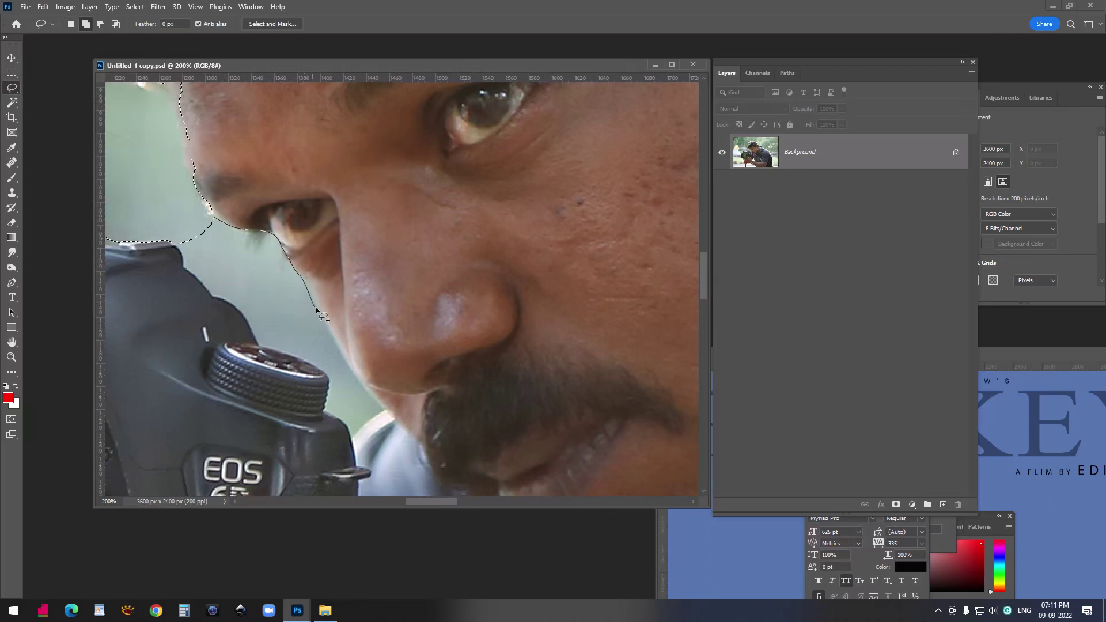
mouse_move(365, 400)
left_mouse_down()
mouse_move(382, 415)
mouse_move(336, 422)
mouse_move(323, 411)
mouse_move(322, 374)
mouse_move(254, 339)
mouse_move(240, 312)
mouse_move(199, 281)
mouse_move(166, 209)
mouse_move(214, 219)
left_mouse_up()
mouse_move(332, 342)
left_mouse_down()
mouse_move(382, 414)
mouse_move(344, 393)
mouse_move(328, 331)
left_mouse_up()
key("z")
right_click(382, 167)
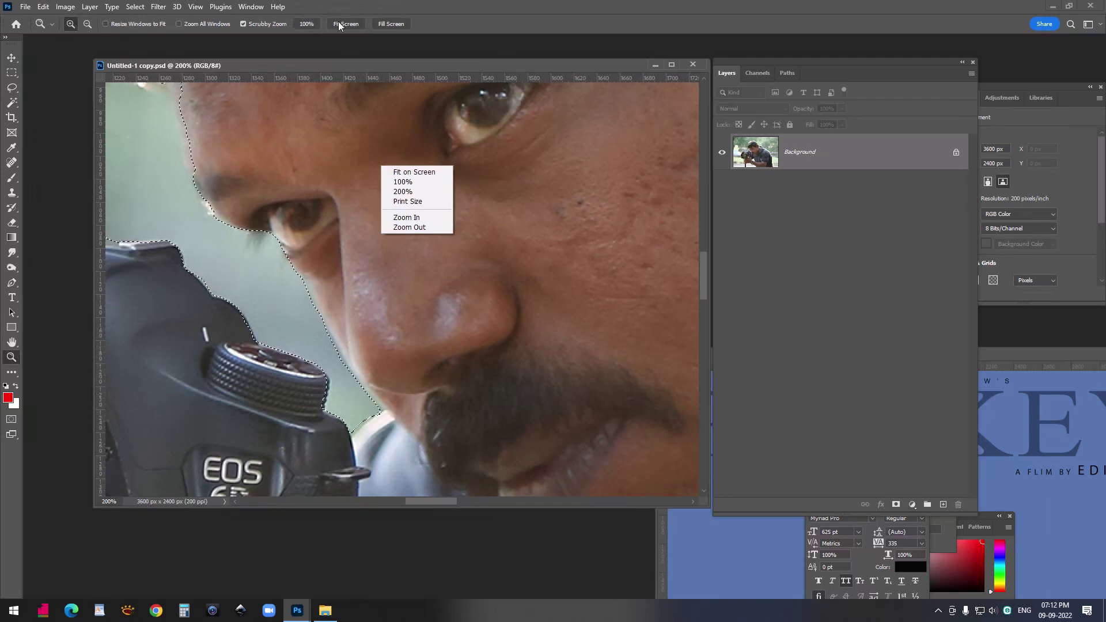
left_click(421, 172)
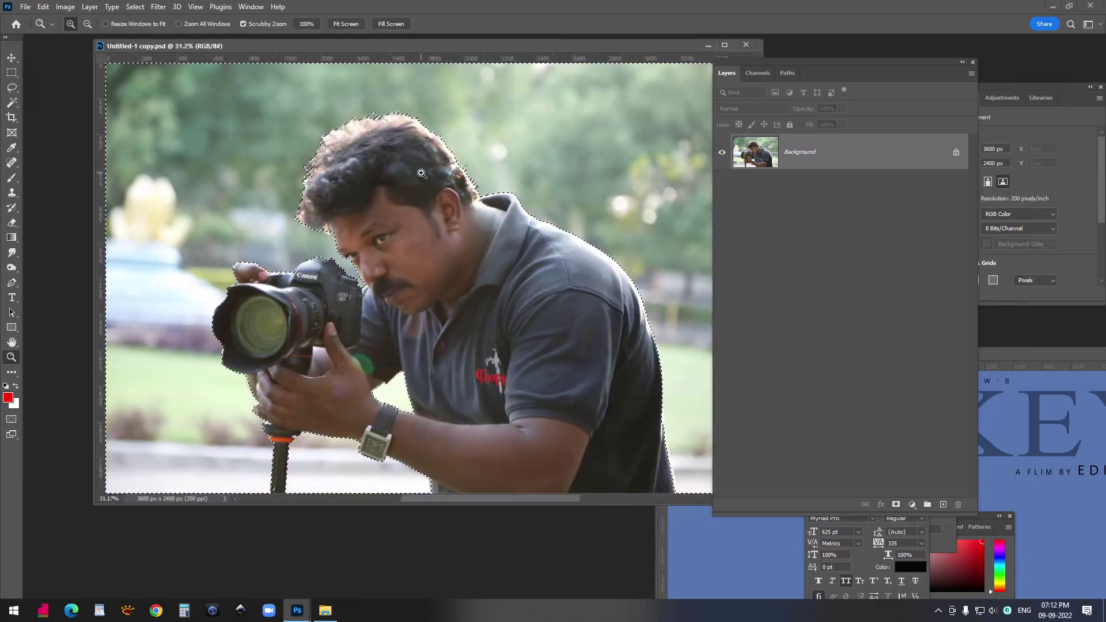
- Try copying the selected surroundings to a new layer, check it with the Background hidden, and undo the copy
key("m")
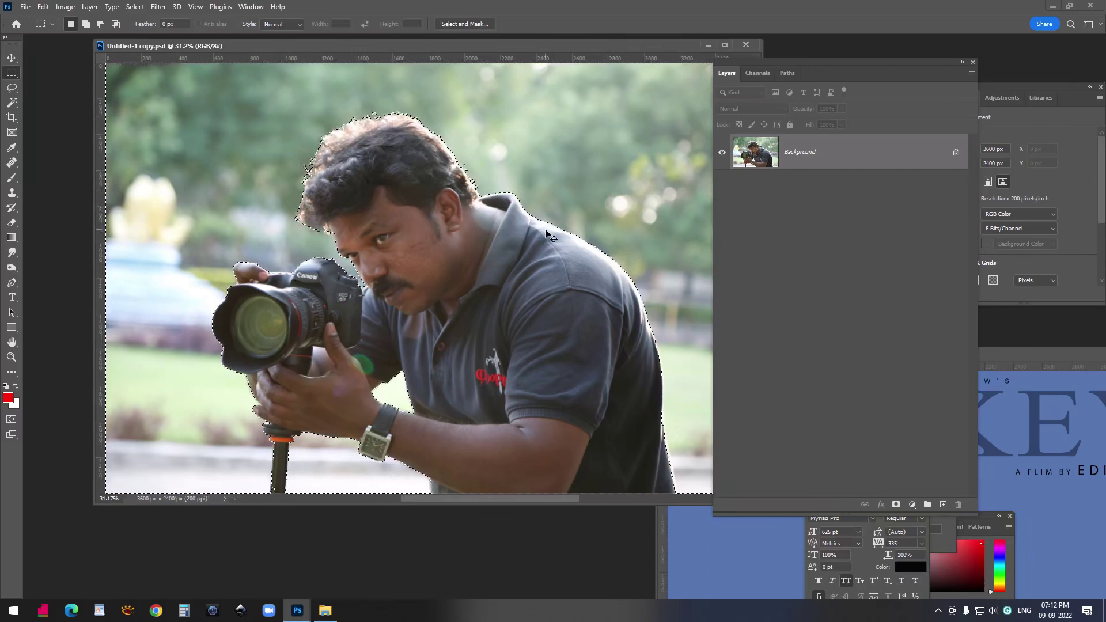
key("ctrl+j")
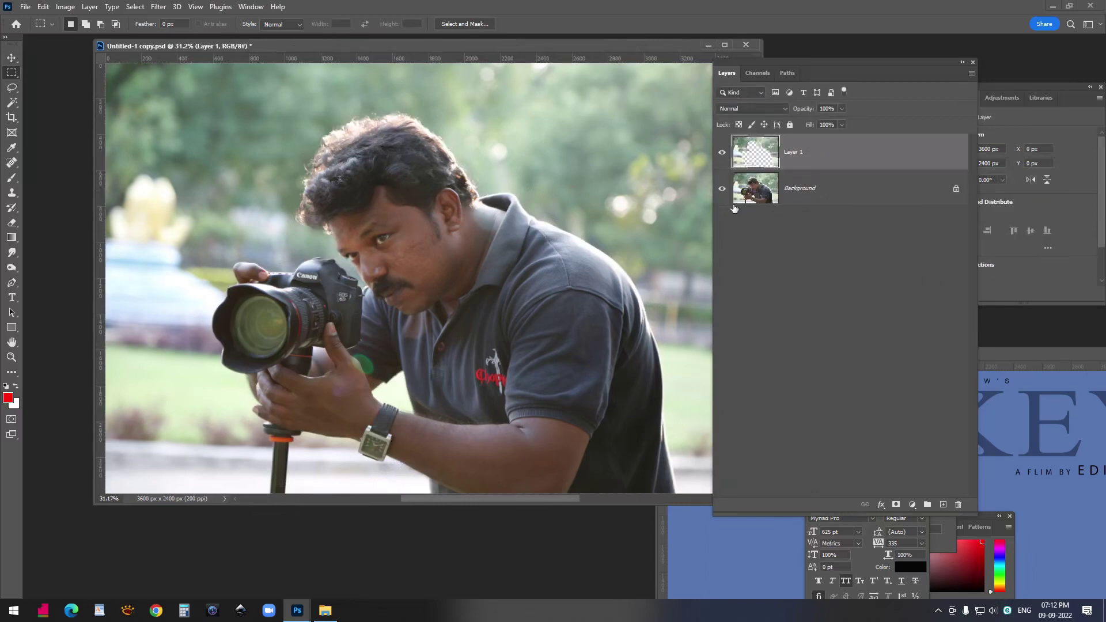
left_click(722, 188)
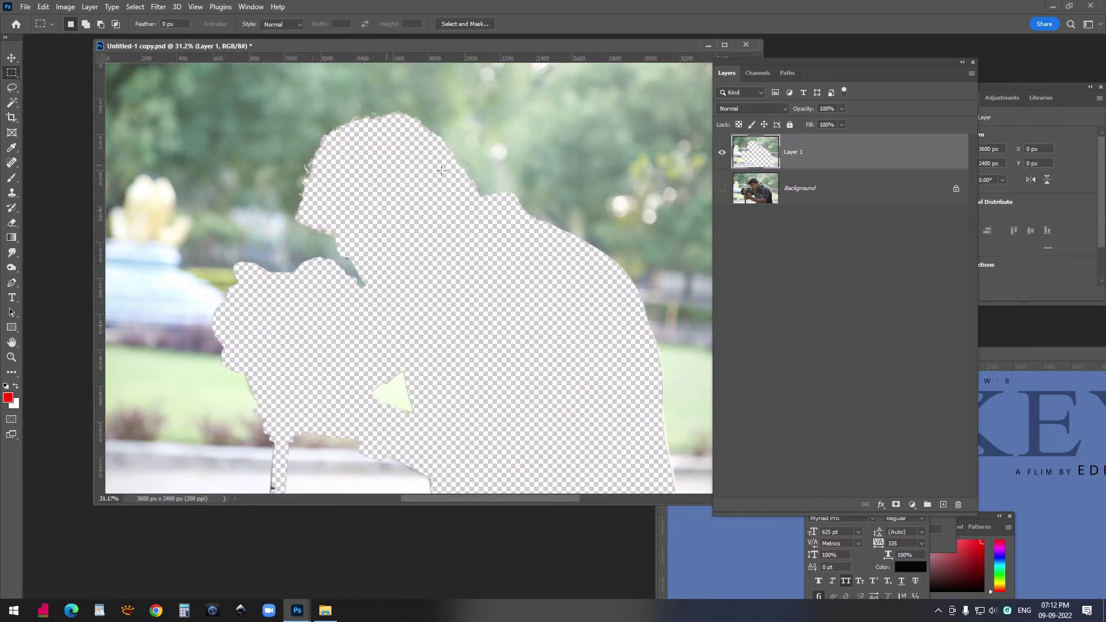
left_click(722, 188)
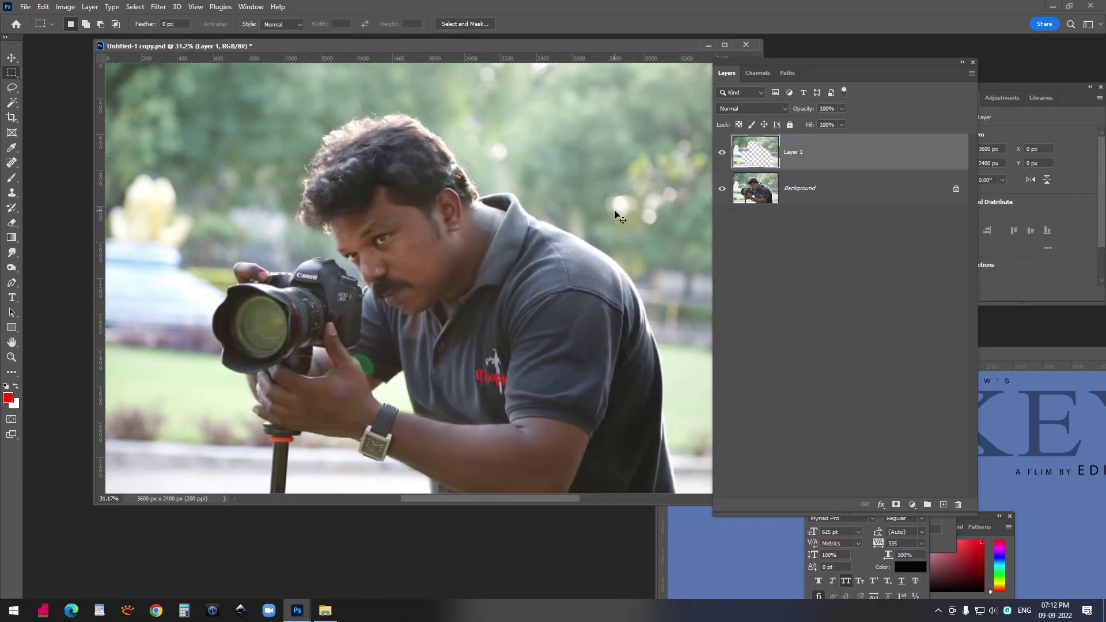
key("ctrl+z")
key("ctrl+z")
key("ctrl+z")
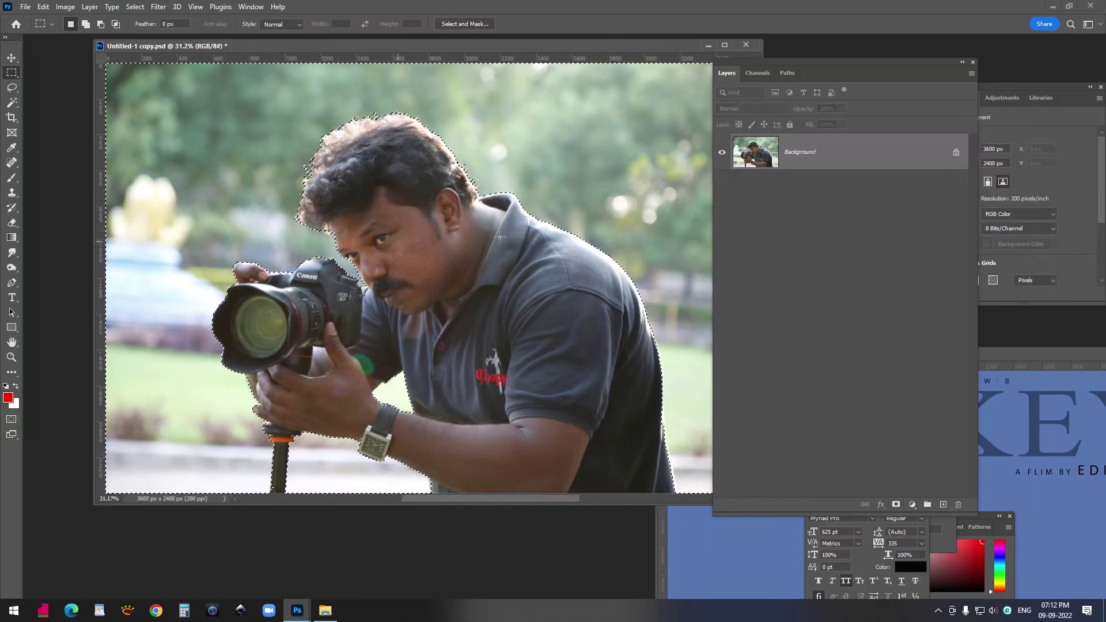
- Invert the selection back to the photographer and copy it to a new layer
right_click(378, 158)
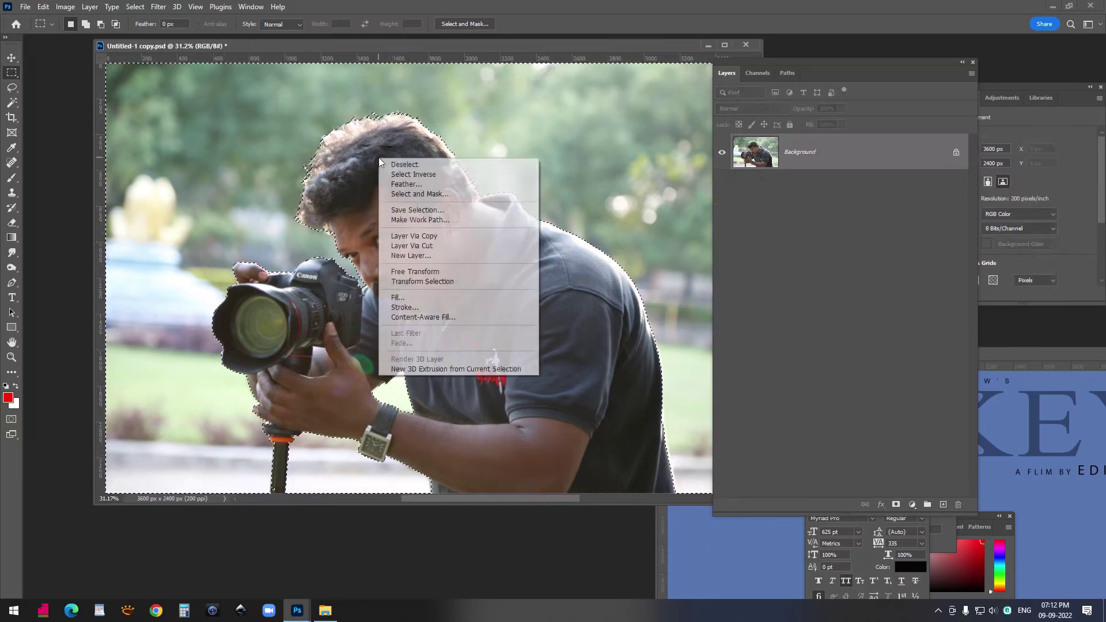
left_click(406, 174)
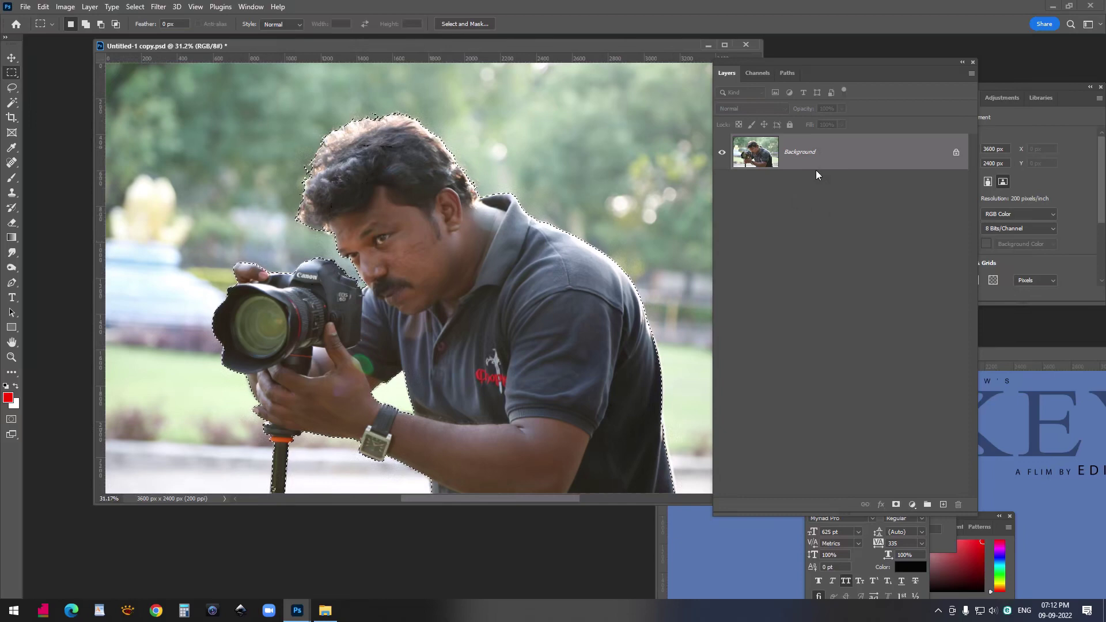
key("ctrl+j")
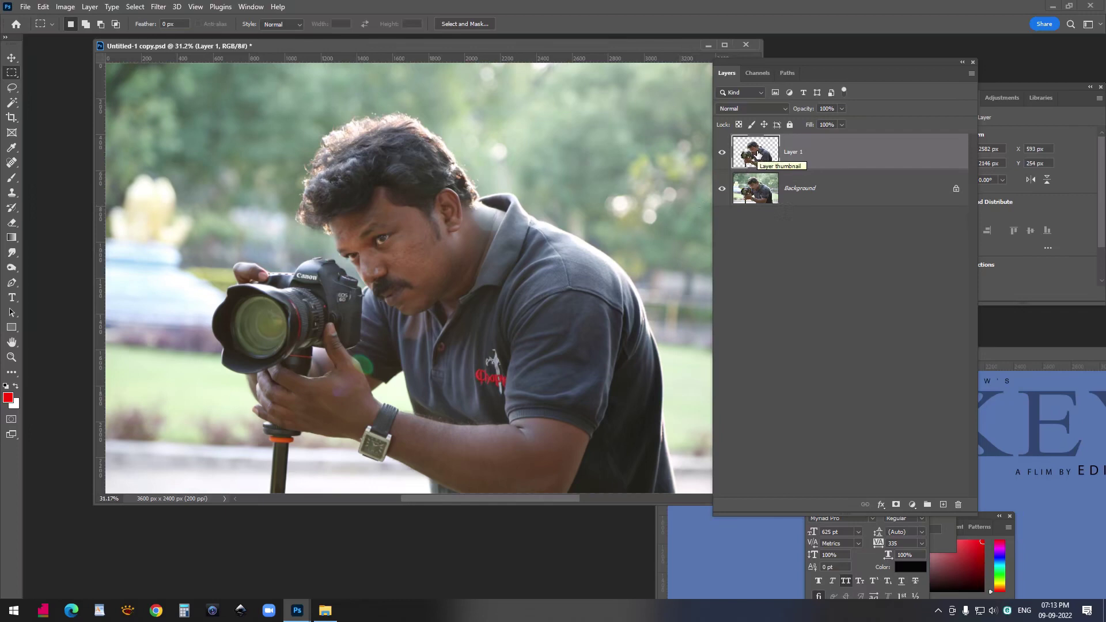
- Load the photographer cutout on Layer 1 as a selection and expand it by 25 pixels
left_click(759, 156, "ctrl")
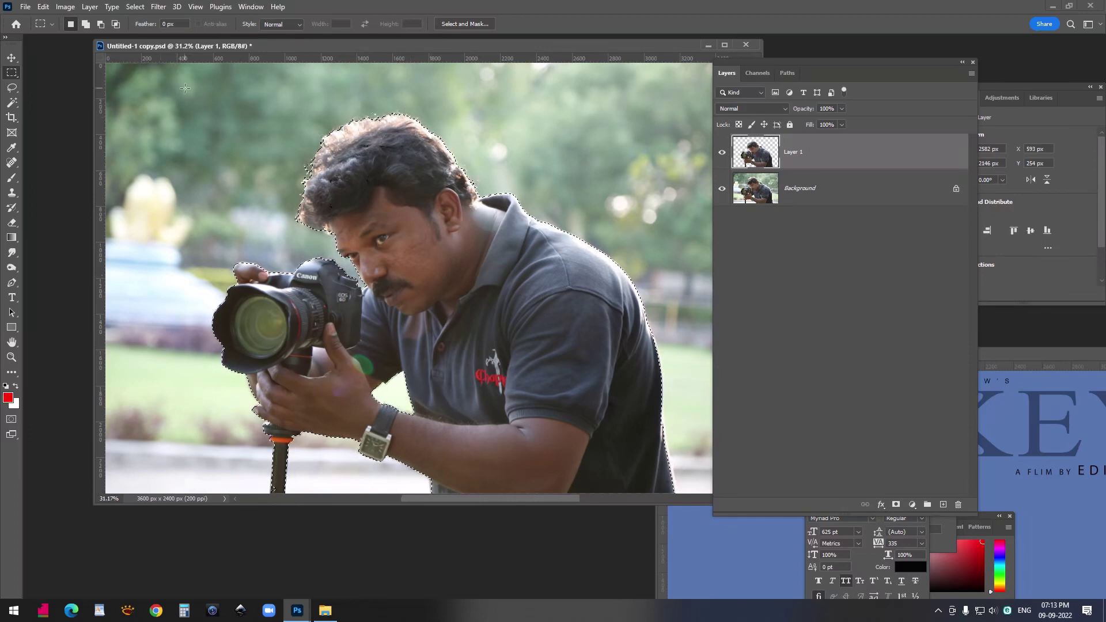
left_click(135, 7)
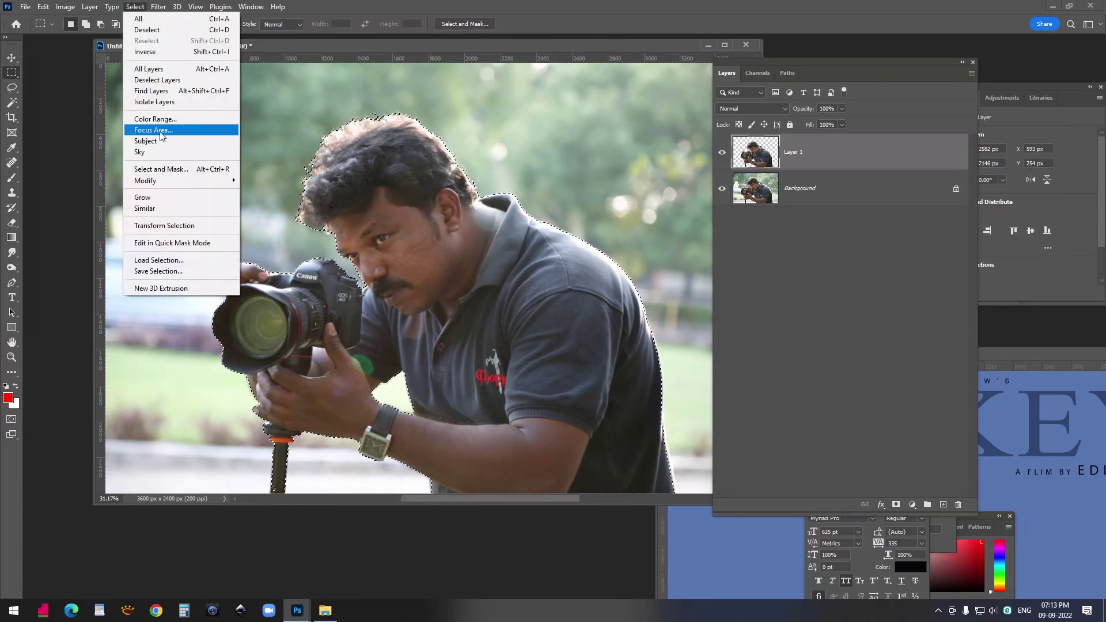
mouse_move(164, 182)
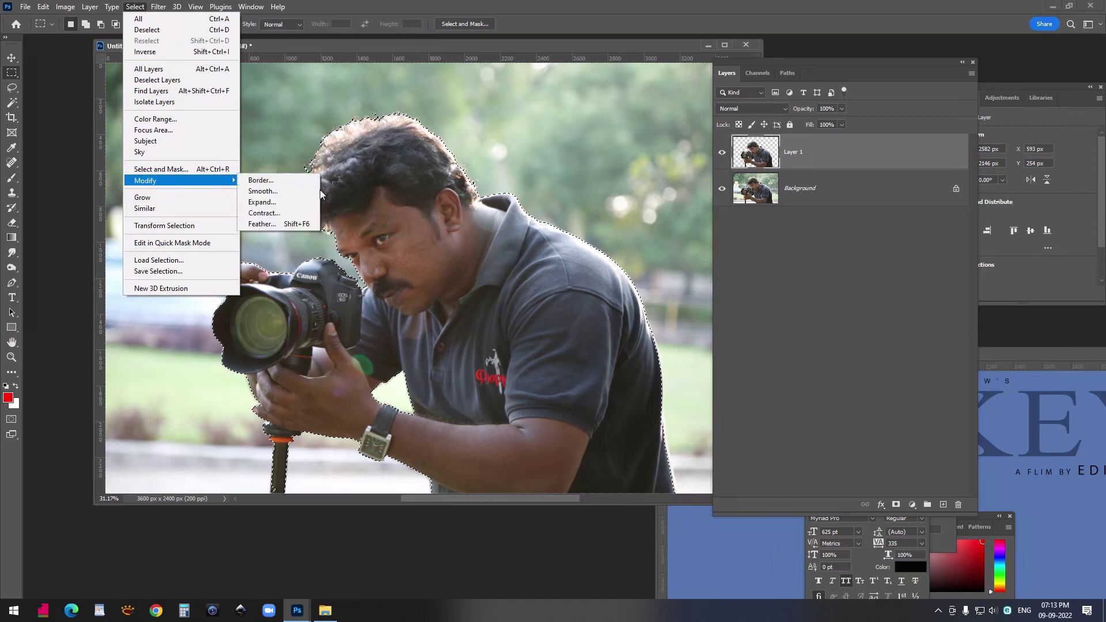
left_click(282, 205)
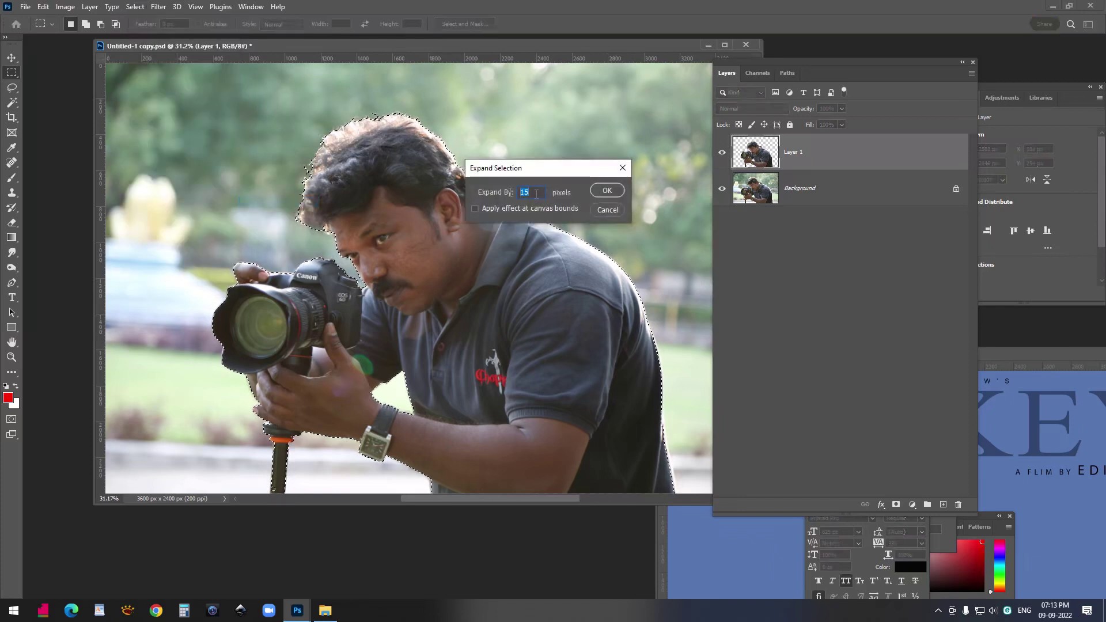
left_click_drag(499, 168, 589, 142)
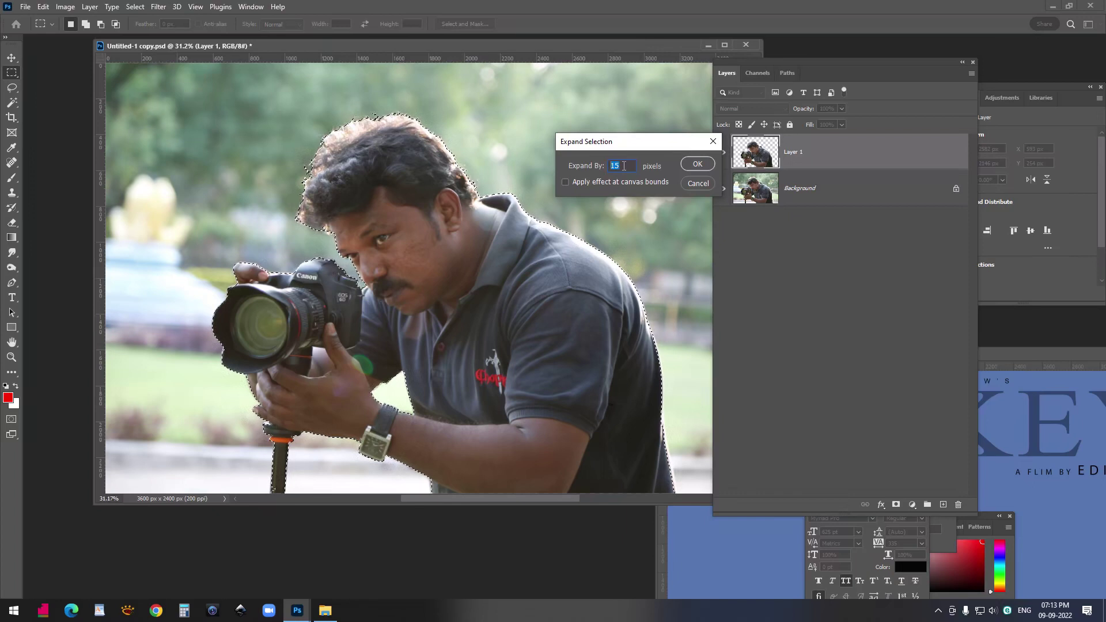
type("25")
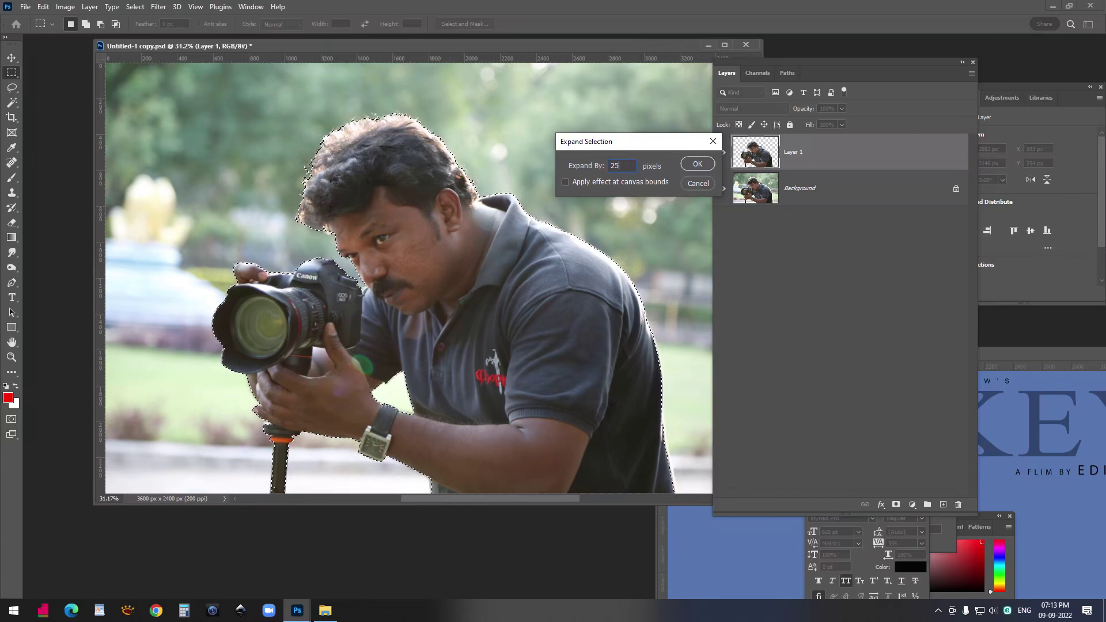
left_click(698, 165)
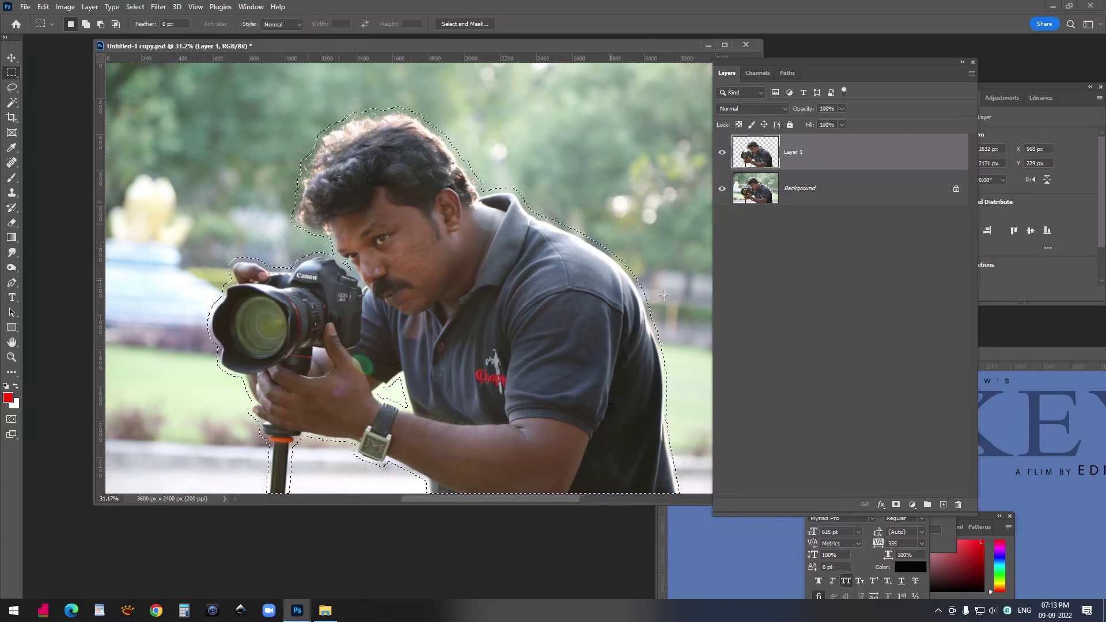
- Temporarily hide Layer 1, fill the expanded photographer selection on the Background with Content-Aware contents, and deselect
left_click(723, 154)
left_click(134, 7)
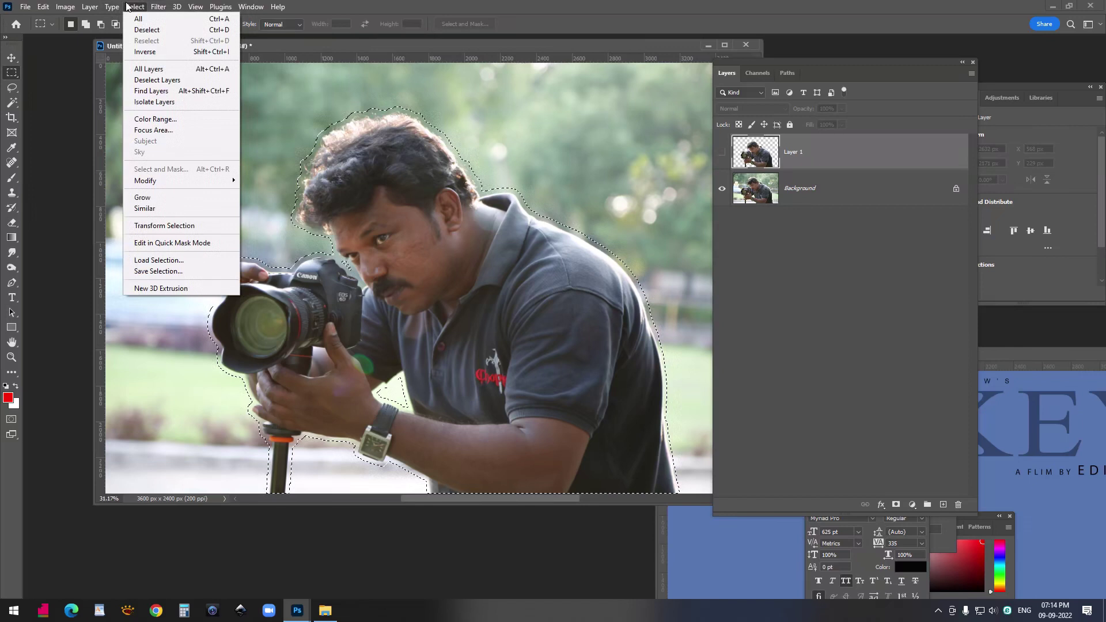
mouse_move(163, 184)
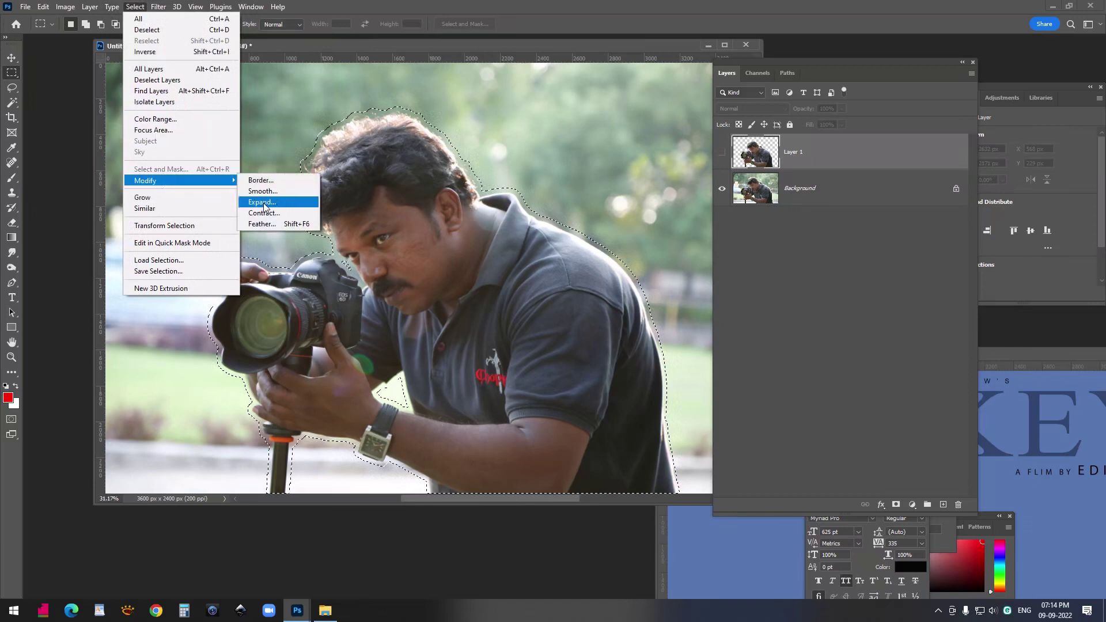
left_click(452, 47)
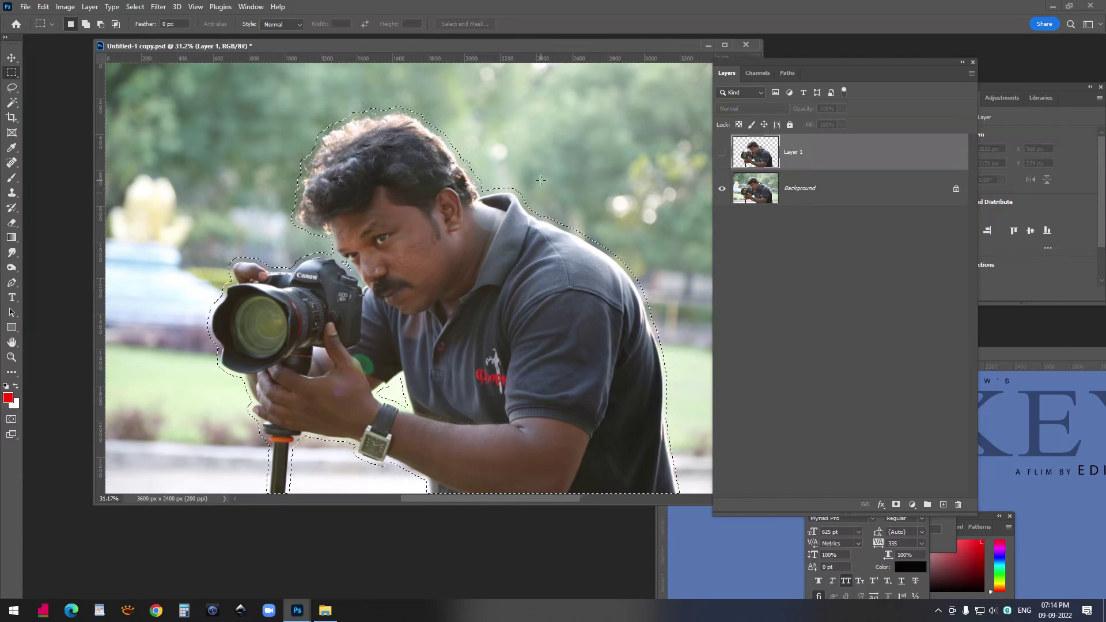
left_click(789, 187)
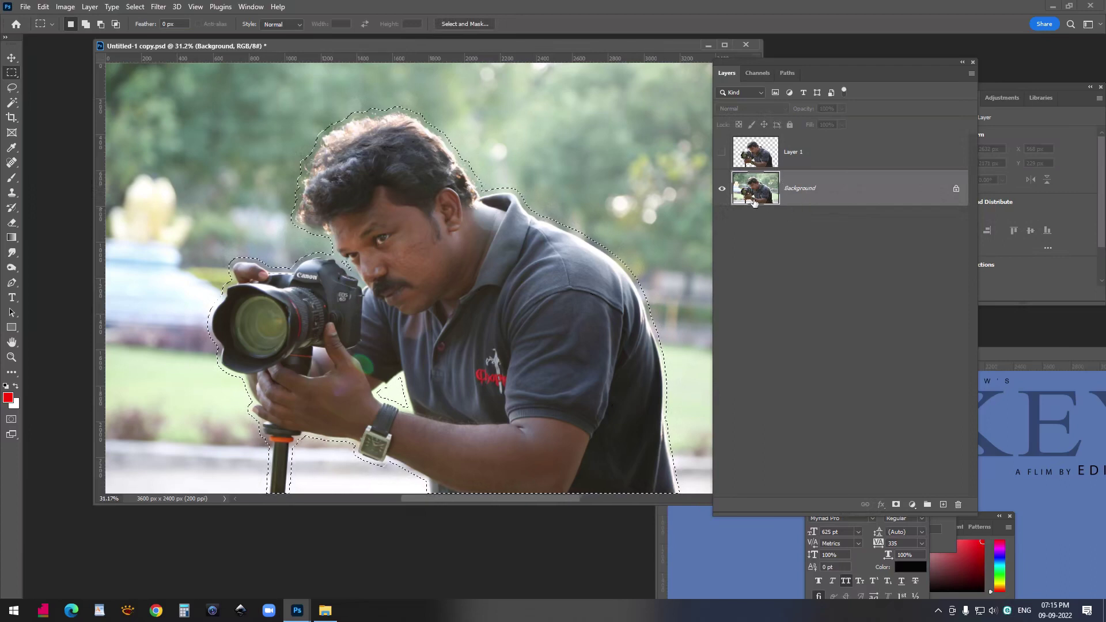
left_click(43, 6)
left_click(57, 195)
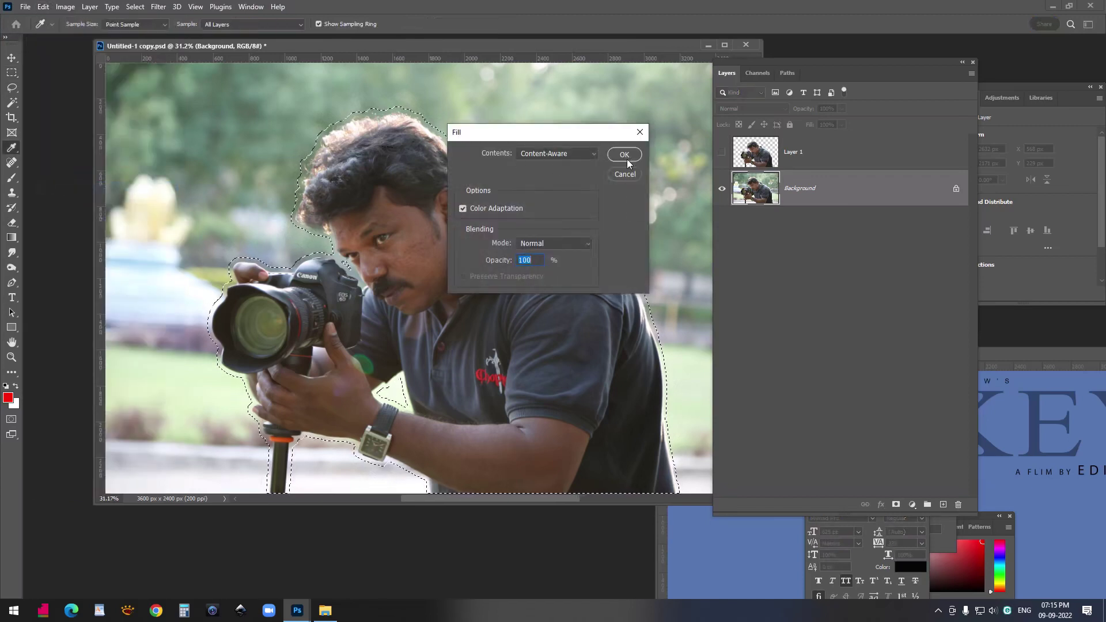
left_click(573, 154)
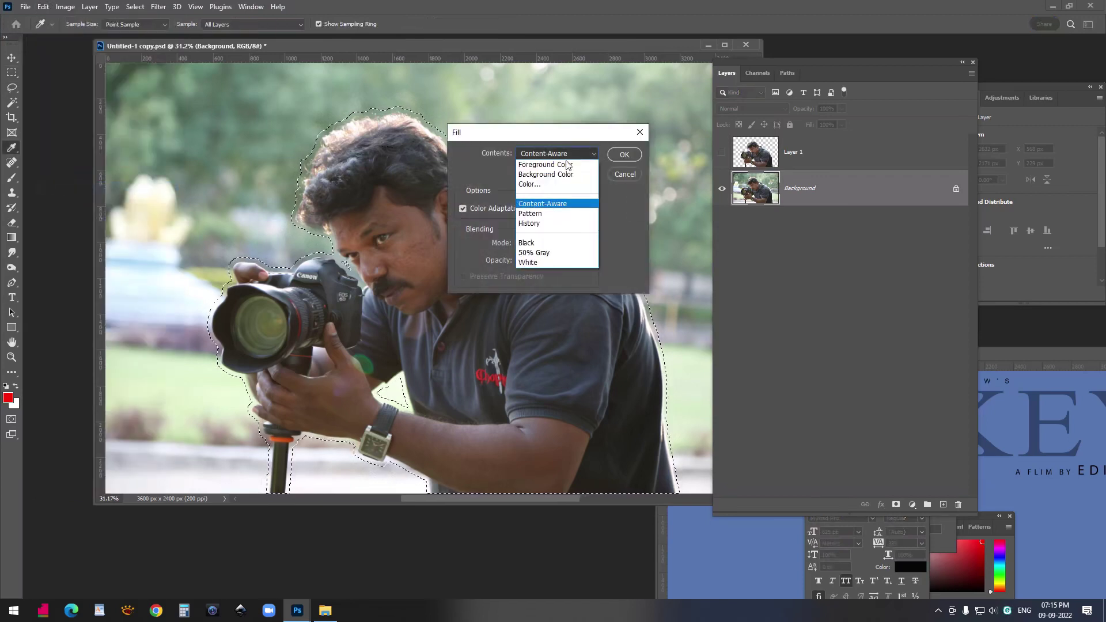
left_click(557, 204)
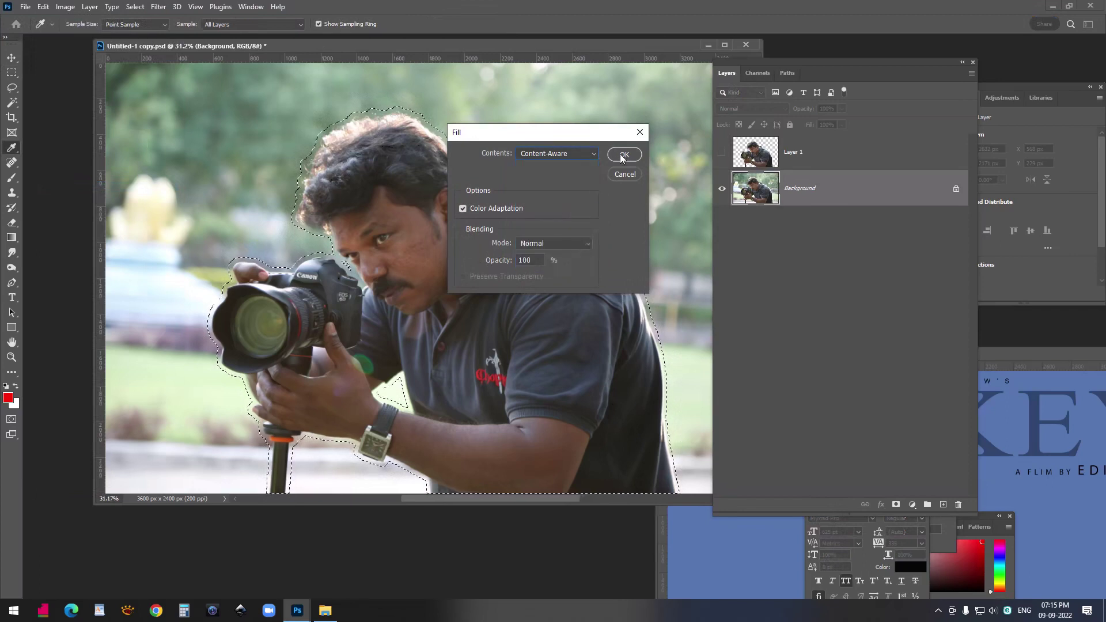
left_click(623, 154)
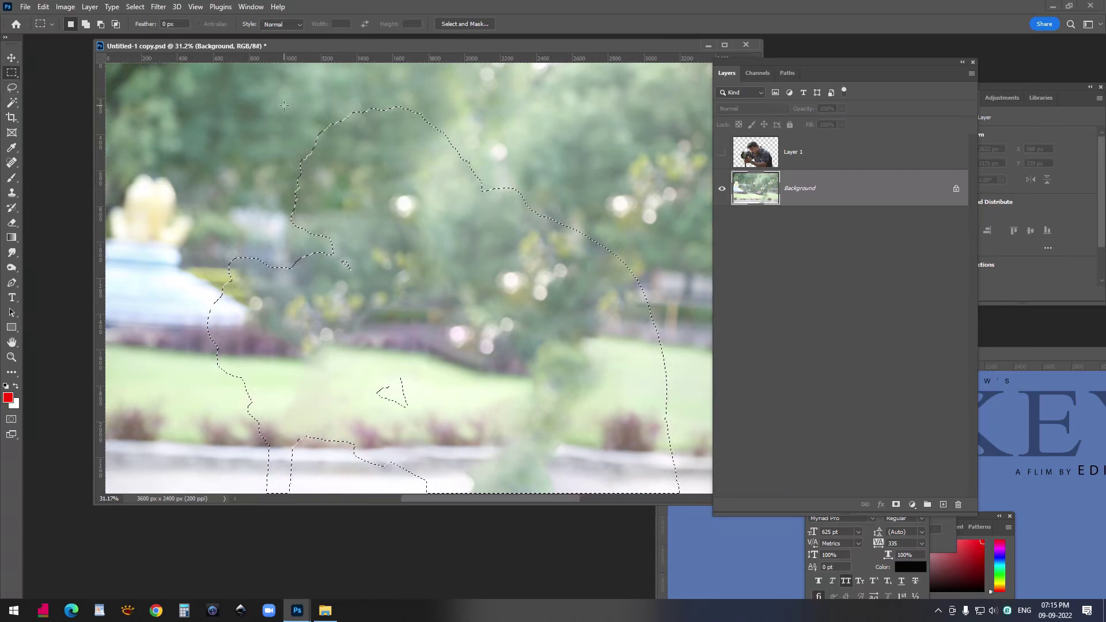
key("ctrl+d")
left_click(722, 155)
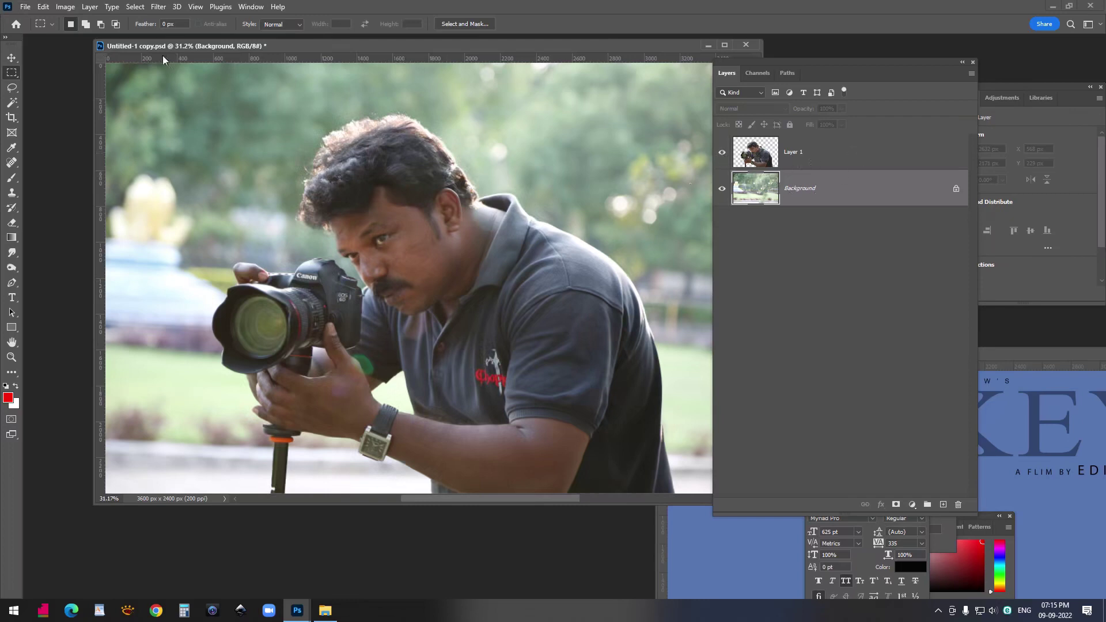
- Apply a Field Blur of 115 px to the Background layer
left_click(159, 7)
mouse_move(177, 167)
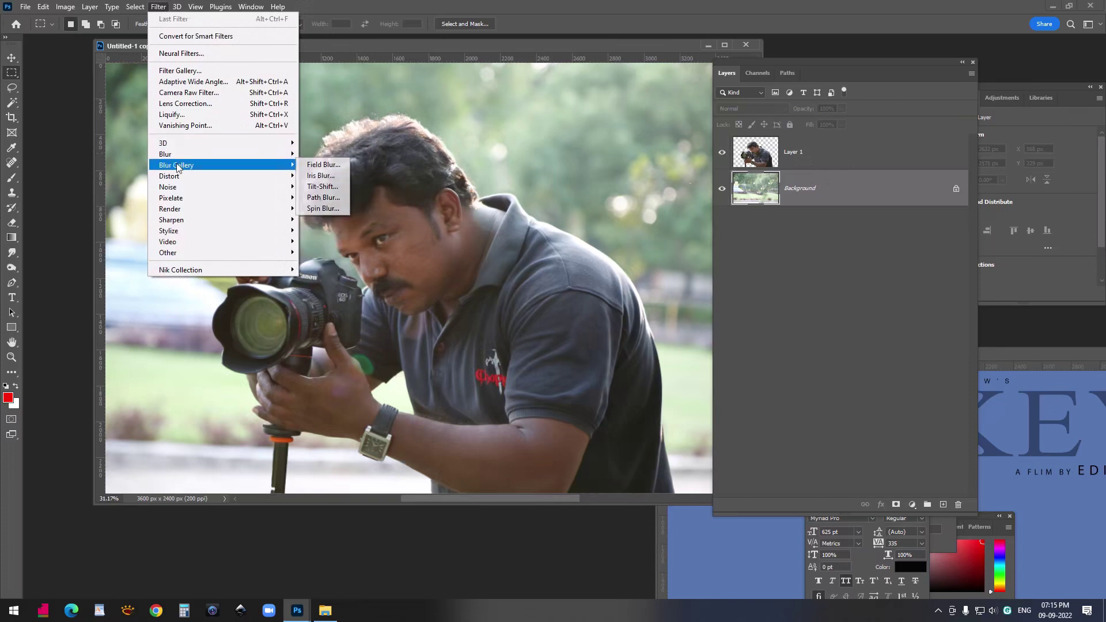
left_click(331, 167)
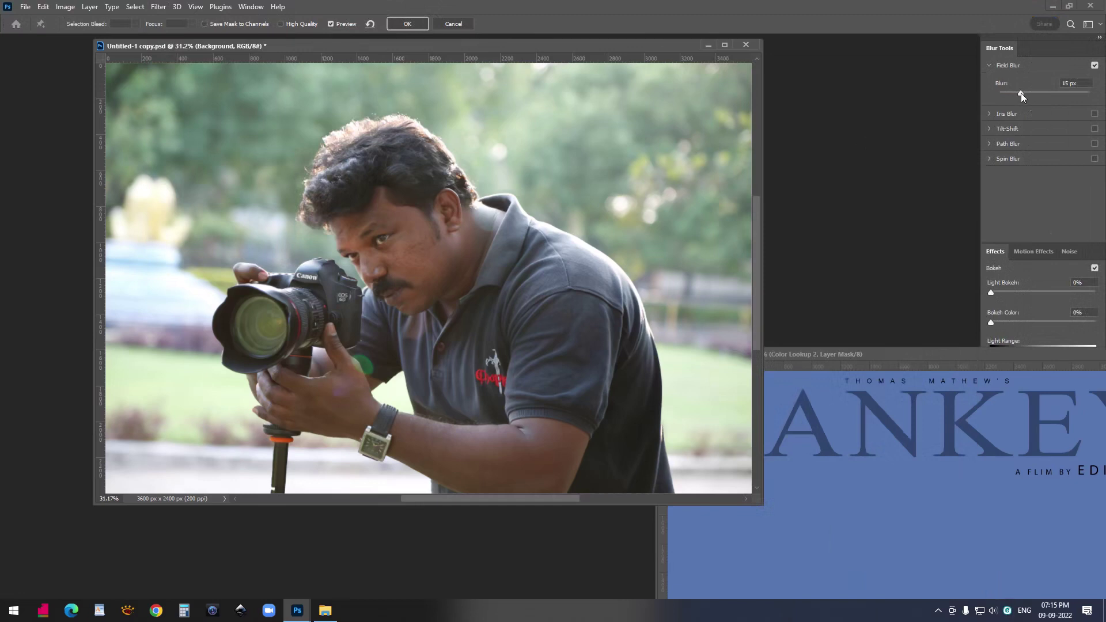
left_click_drag(1025, 94, 1047, 93)
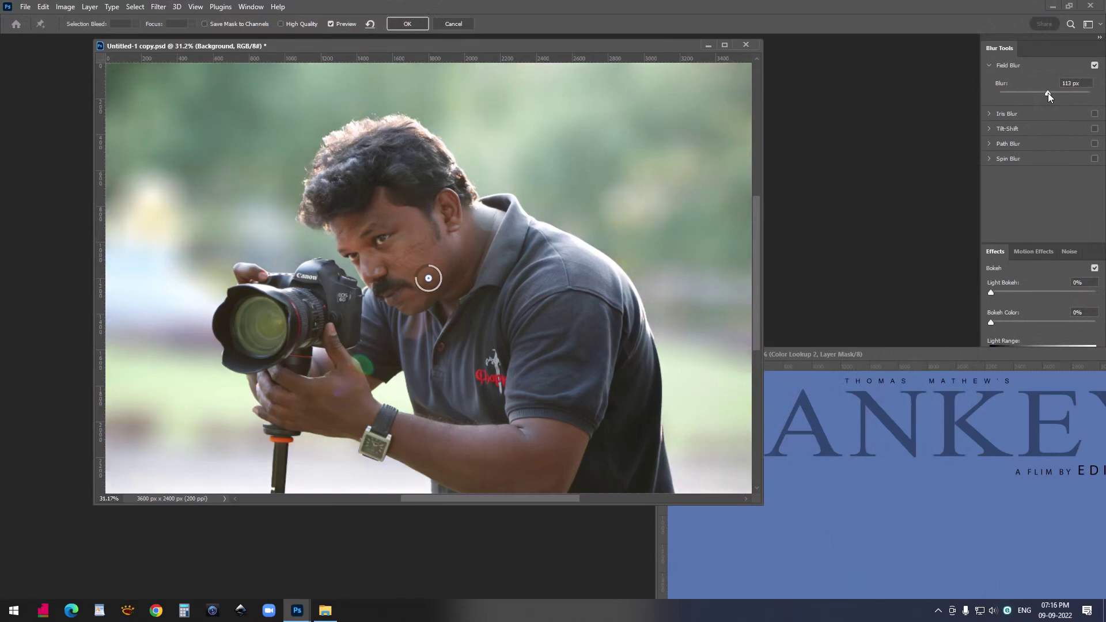
left_click(1083, 84)
left_click_drag(1084, 84, 988, 82)
type("15")
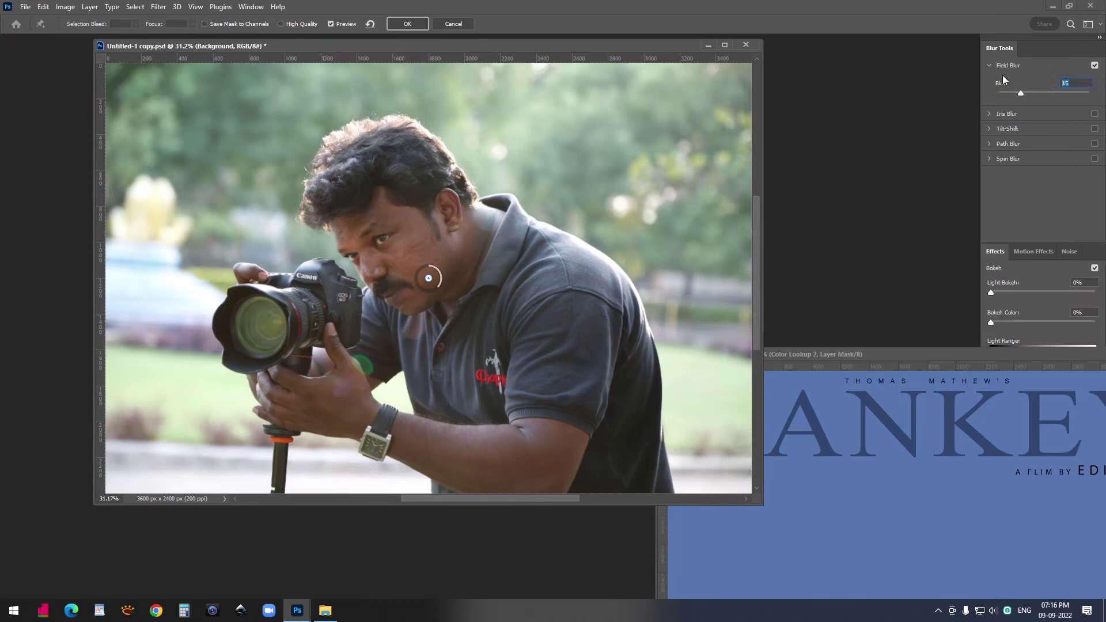
type("115")
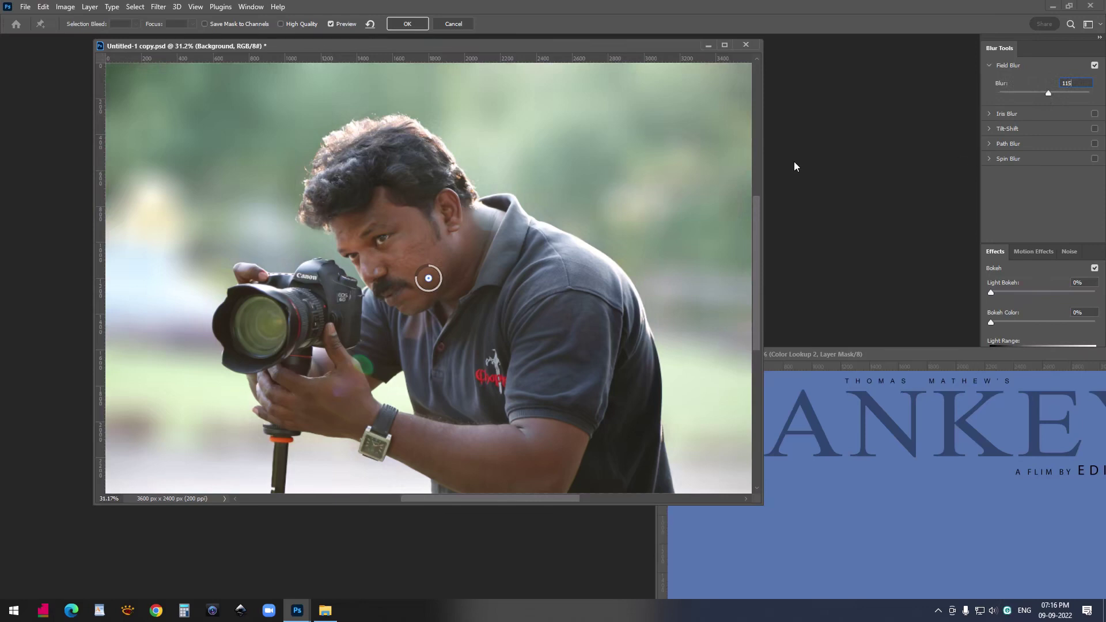
left_click(407, 26)
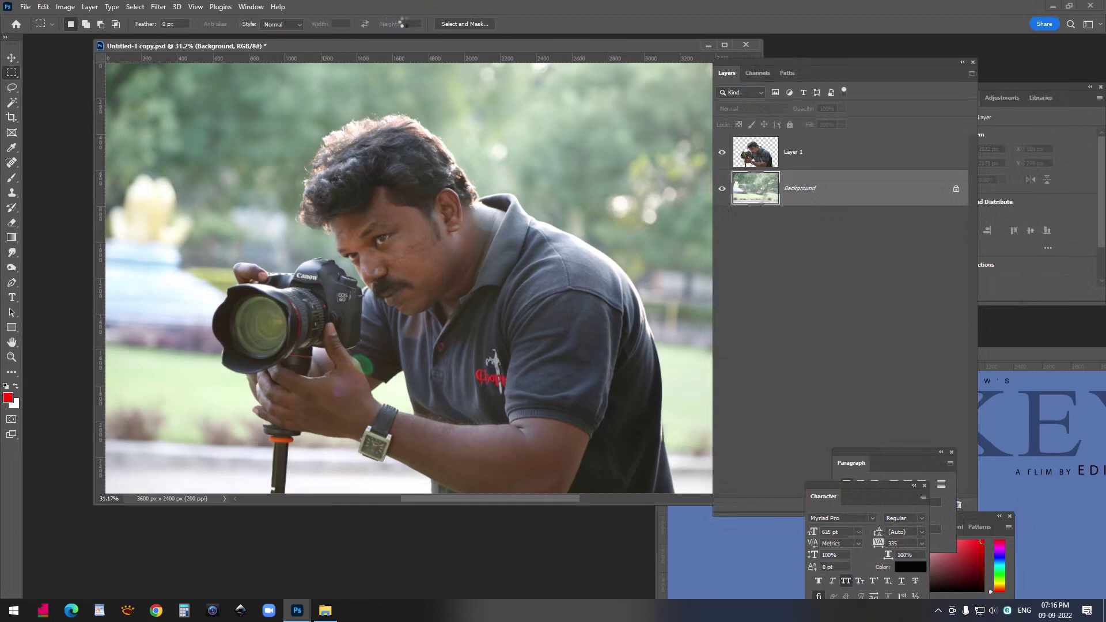
- Copy Color Lookup 2, Color Fill 1 and Color Lookup 1 from the colour grading document into the photo and place Layer 1 beneath them
key("v")
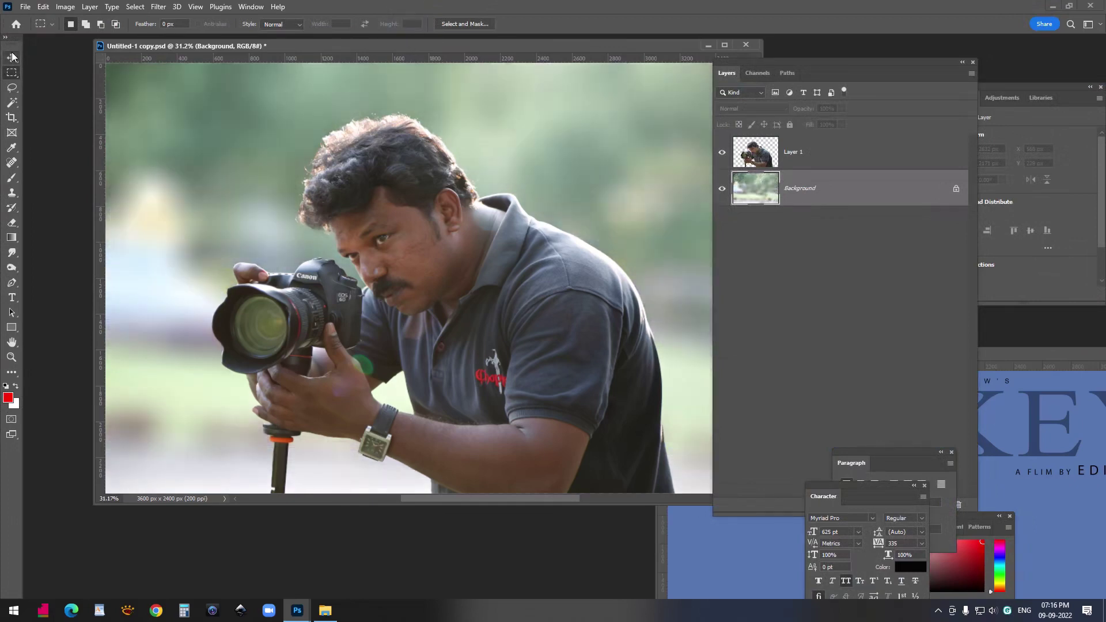
left_click_drag(1035, 358, 949, 322)
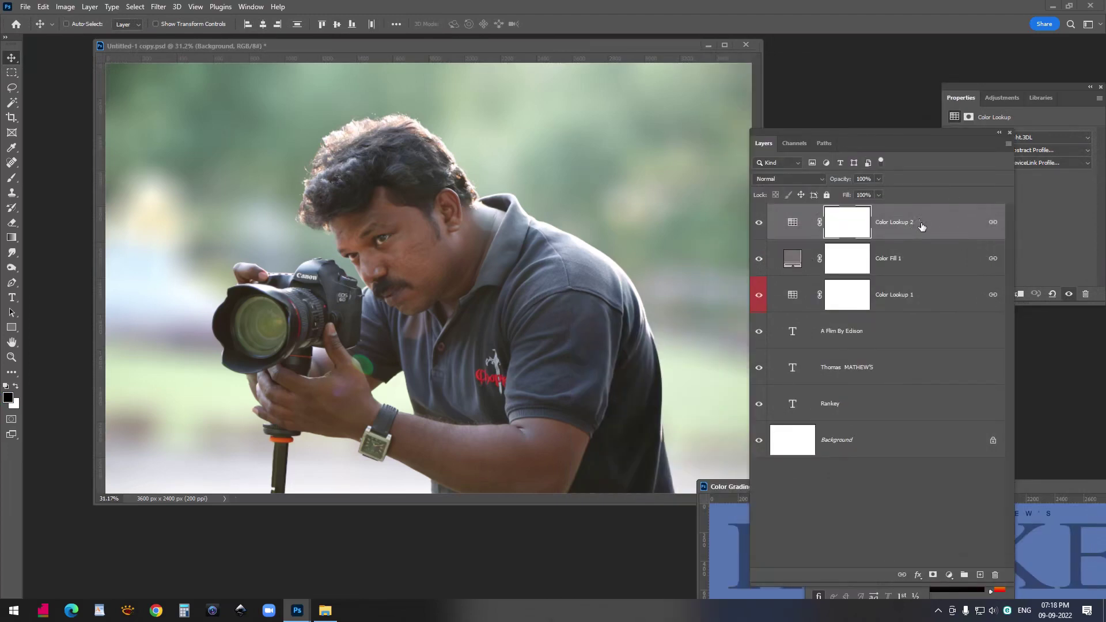
left_click(897, 295, "shift")
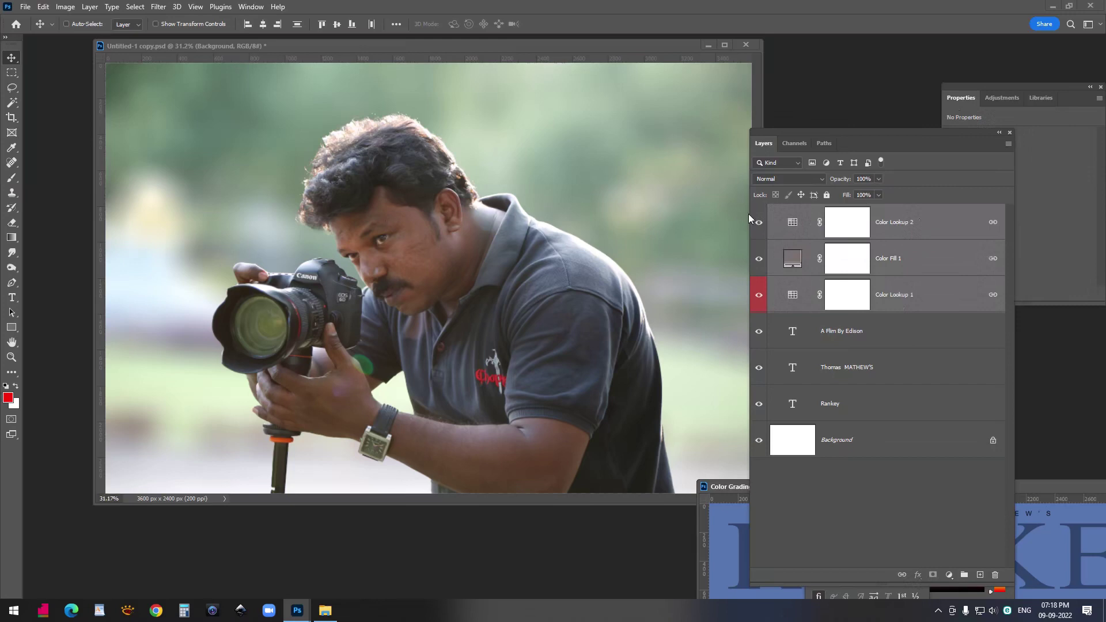
left_click_drag(793, 224, 515, 230)
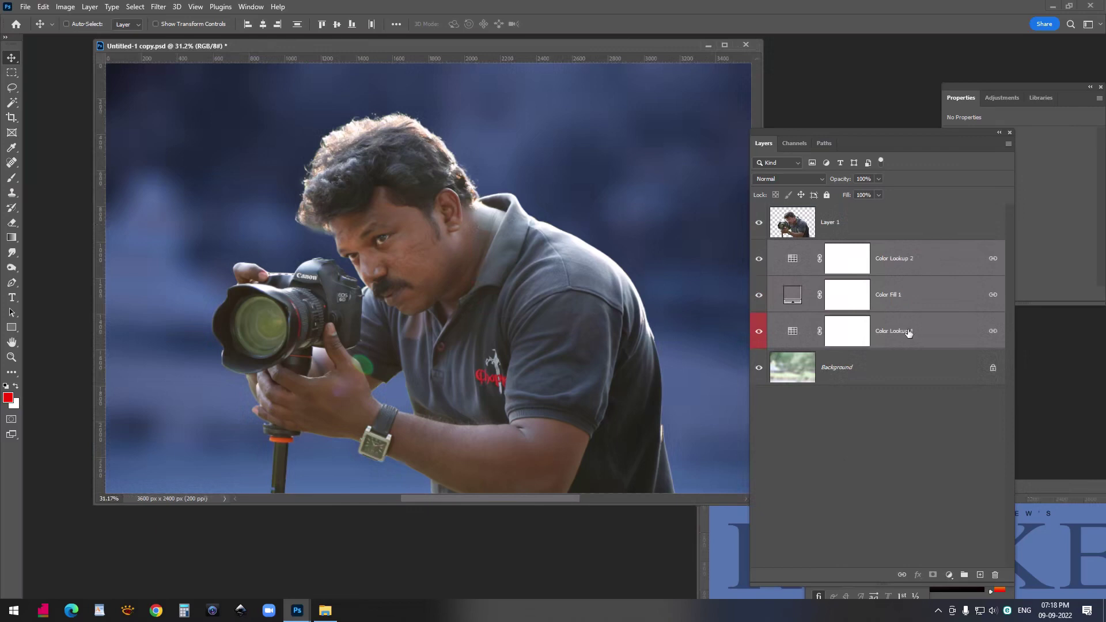
left_click(848, 229)
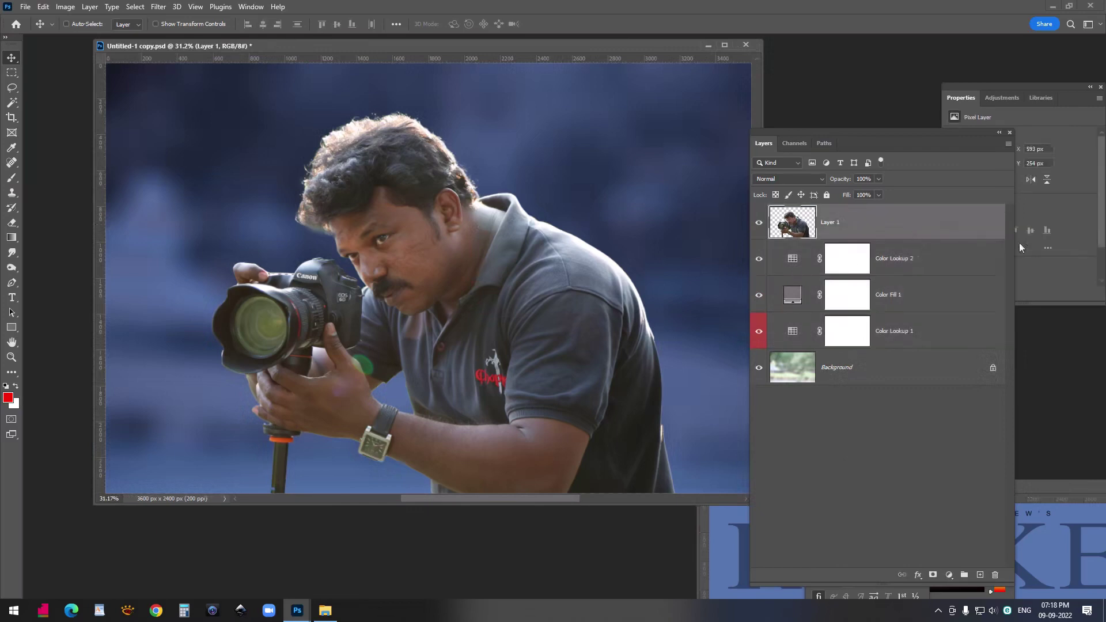
left_click_drag(889, 226, 892, 338)
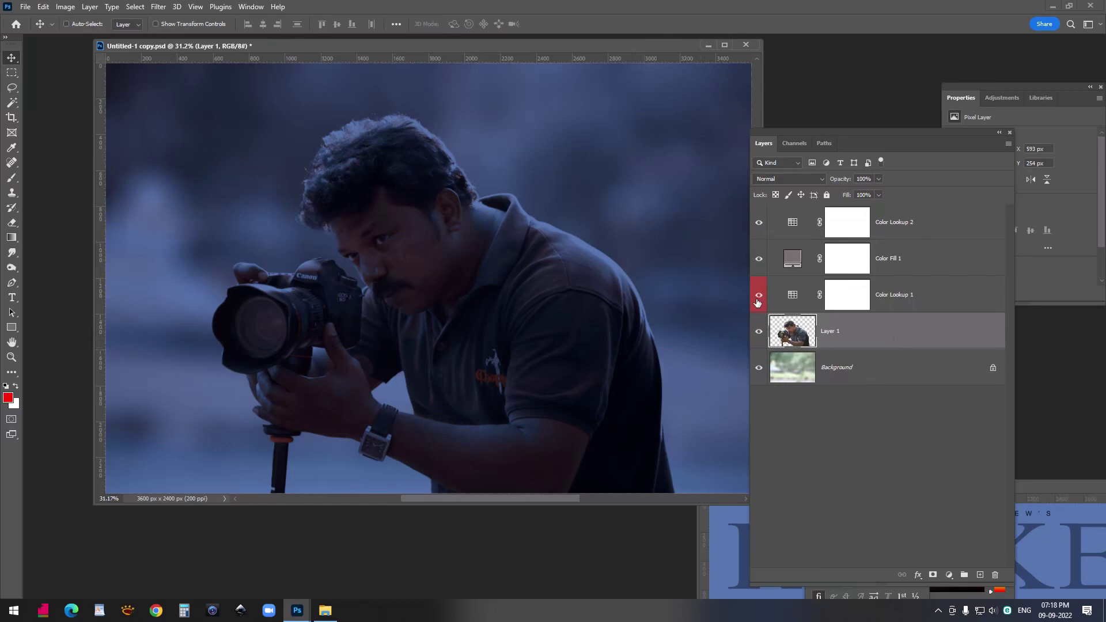
- Copy the three text layers from the colour grading document into the photo, with the title across the photographer's head
left_click(1053, 522)
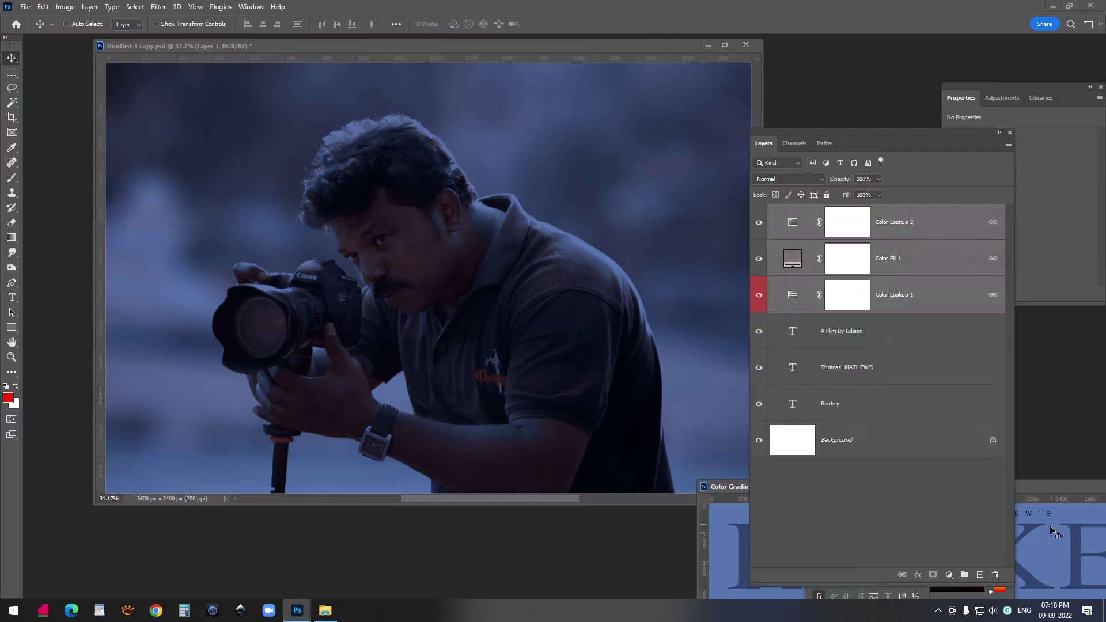
left_click(856, 334)
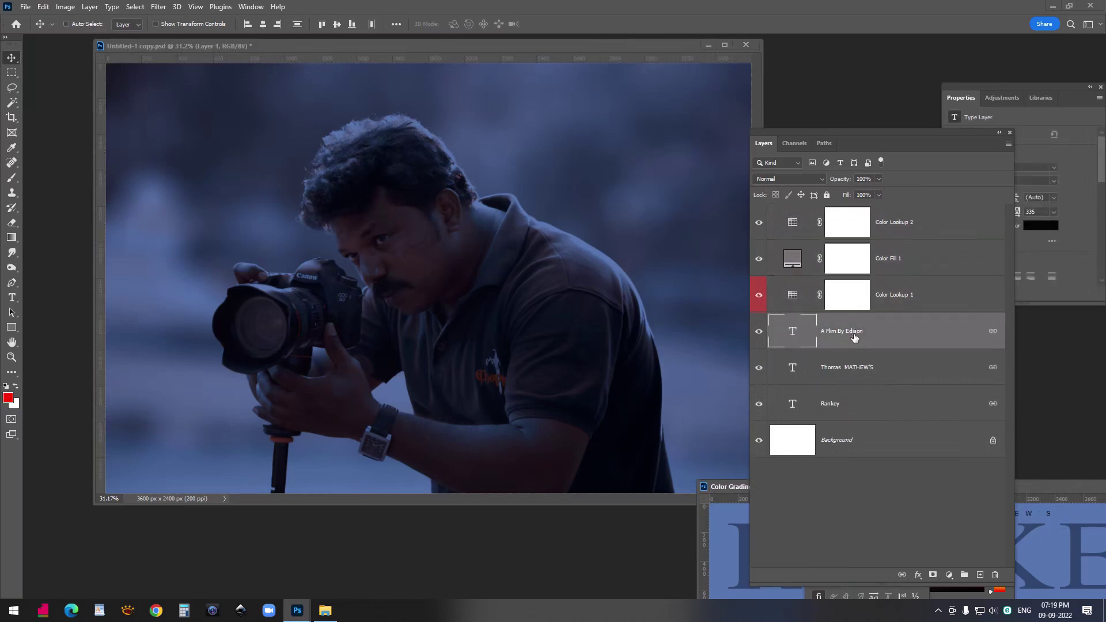
left_click(855, 405, "shift")
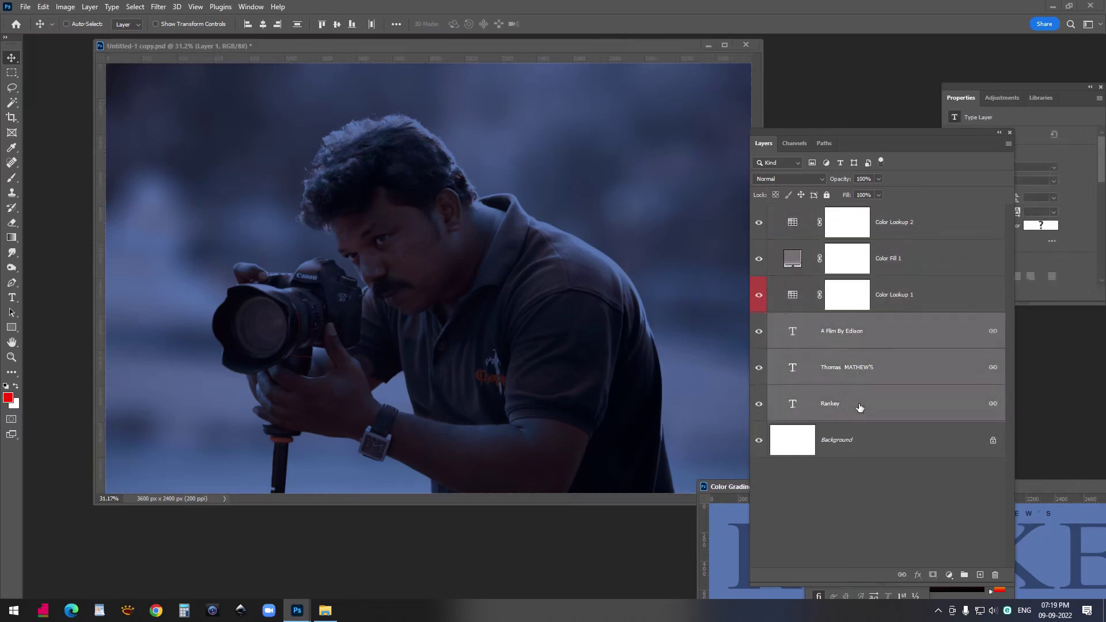
left_click_drag(792, 335, 520, 161)
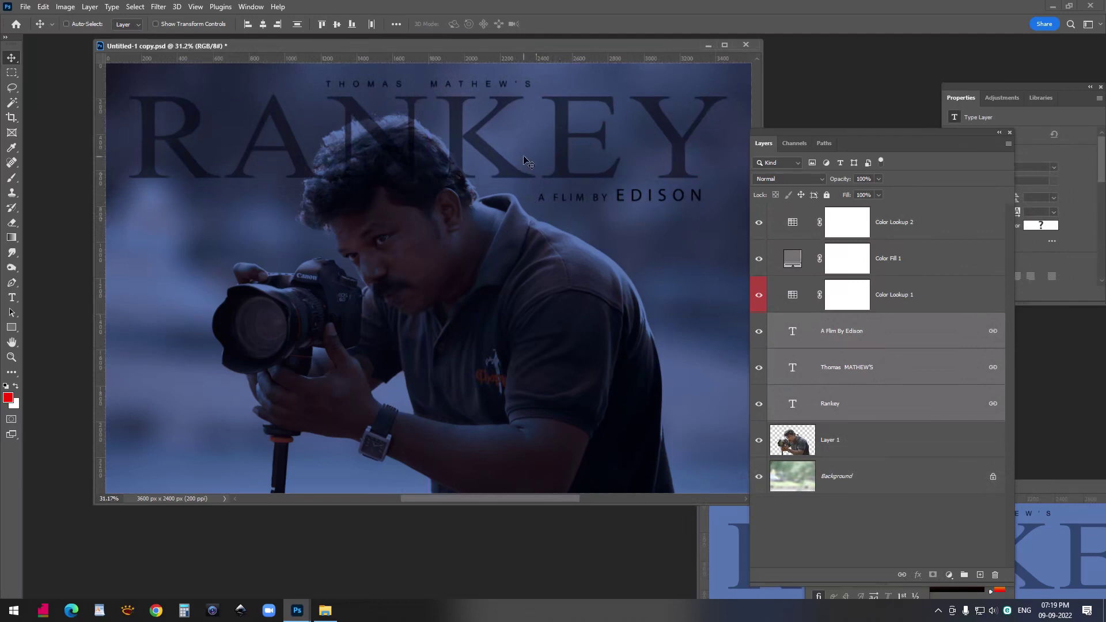
- Move the Rankey title layer beneath Layer 1 so the title sits behind the photographer
left_click(917, 337)
left_click(885, 382)
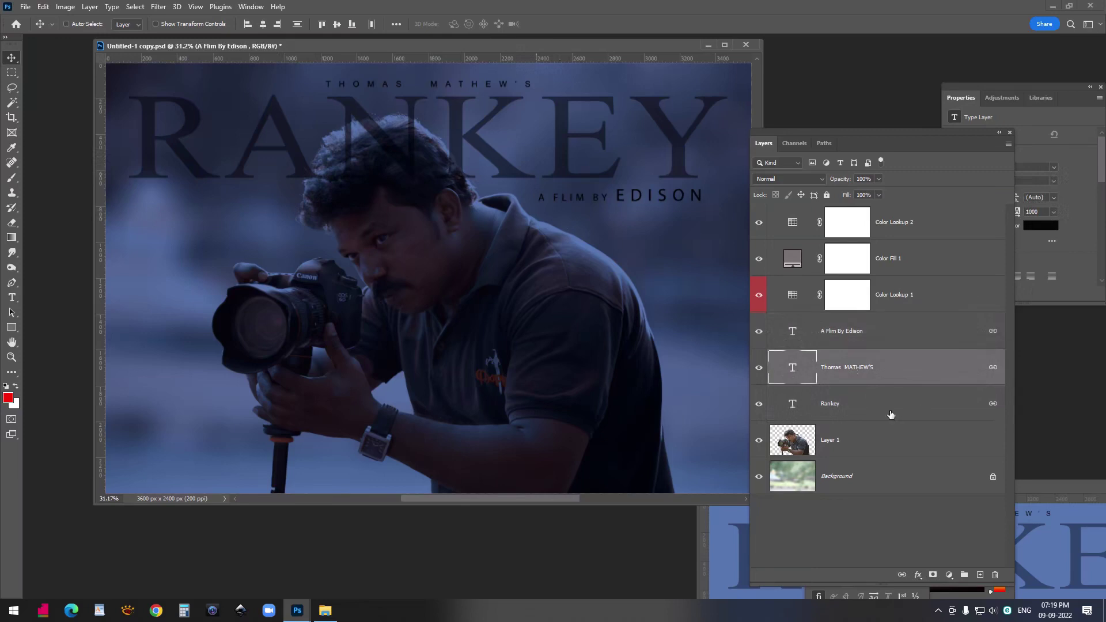
left_click(897, 409)
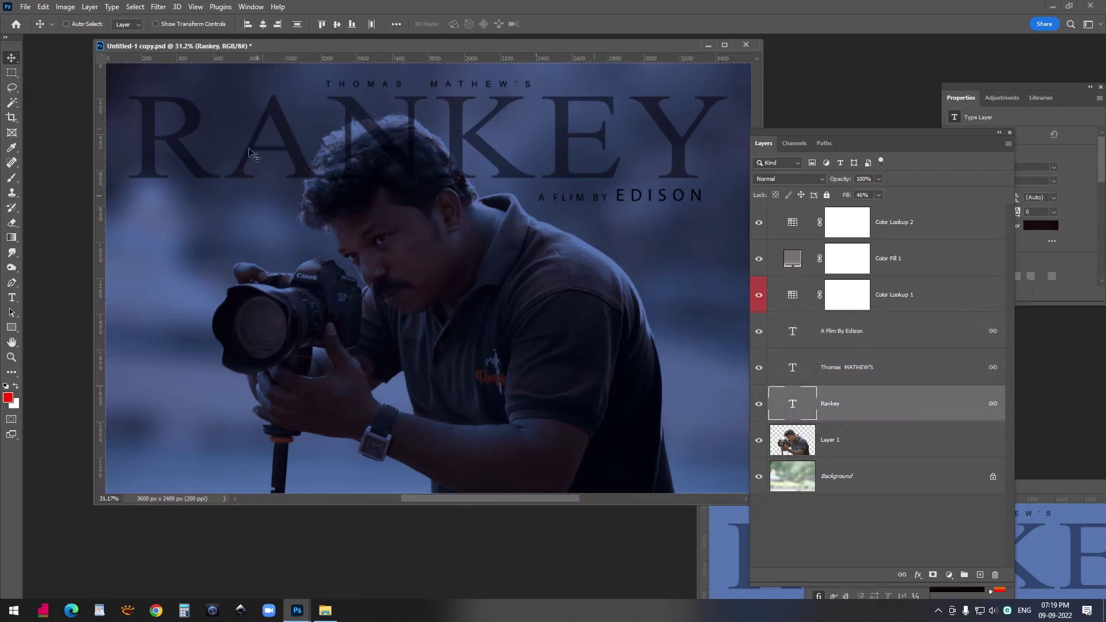
left_click_drag(867, 406, 869, 436)
left_click_drag(870, 436, 876, 444)
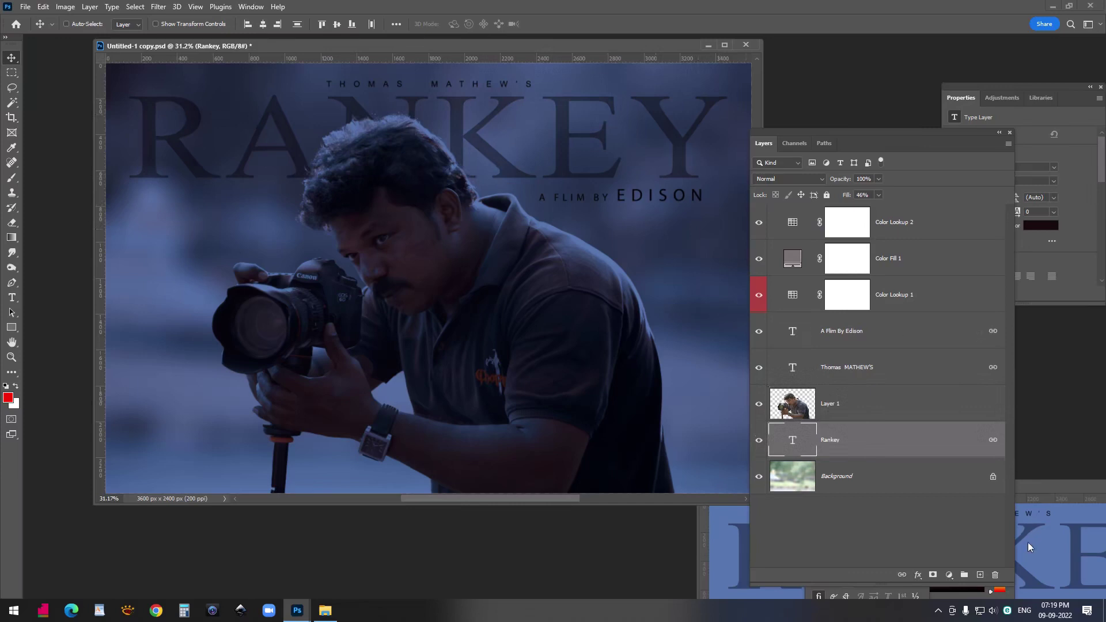
- Close Color Grading & Text.psd without saving its changes
left_click_drag(1041, 488, 555, 331)
left_click(612, 315)
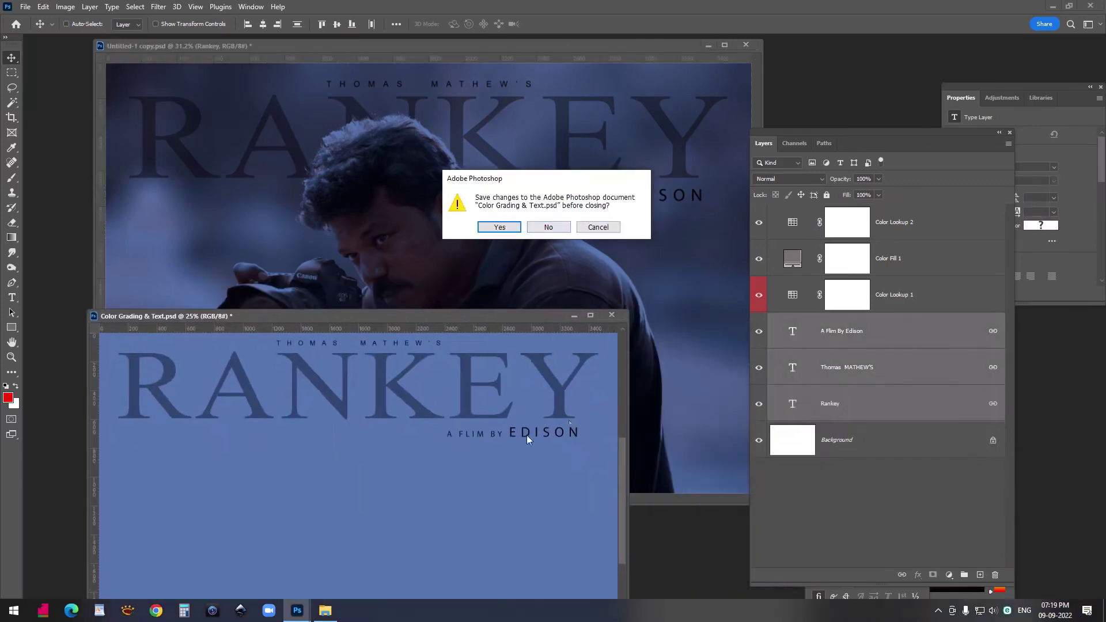
left_click(548, 227)
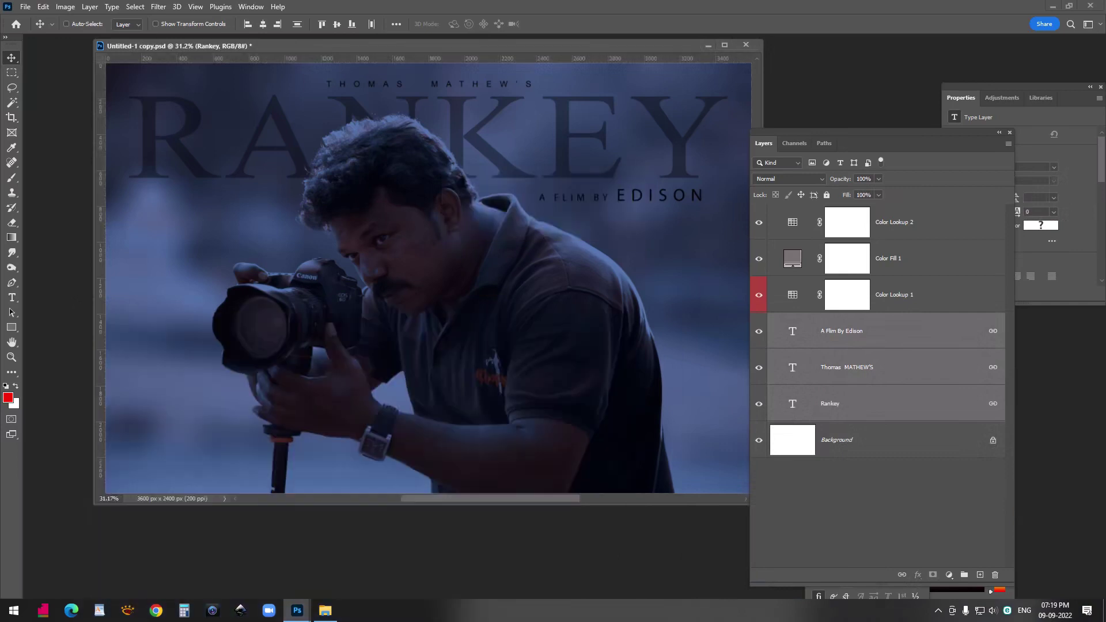
- Open lighting effects from the source files folder and copy its Layer 2 copy red glow into the photo behind the camera
left_click(325, 610)
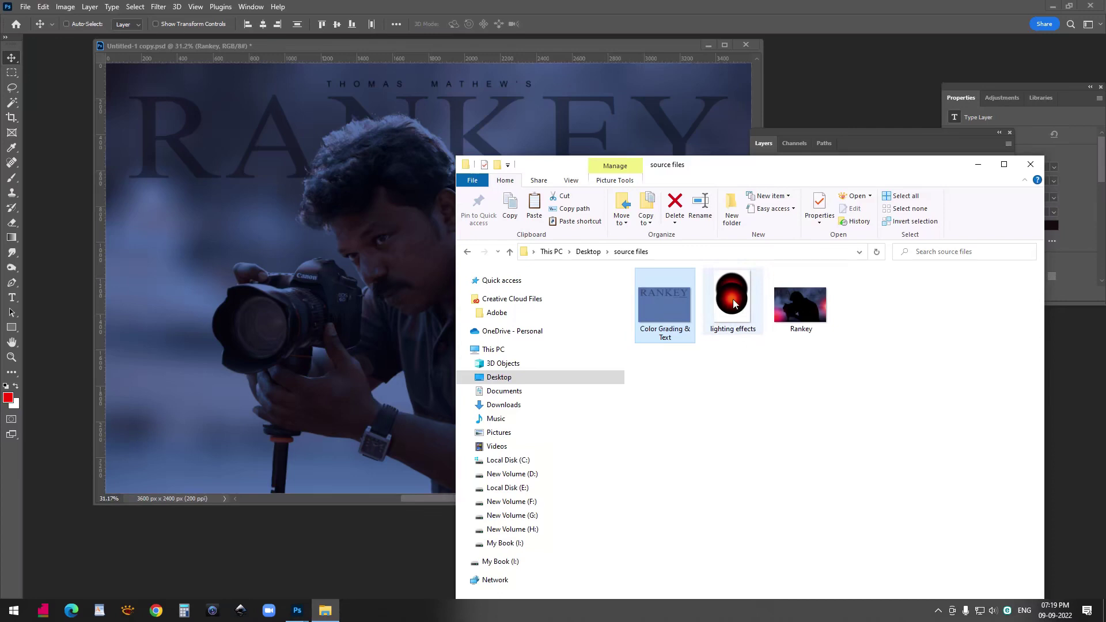
left_click_drag(733, 304, 836, 75)
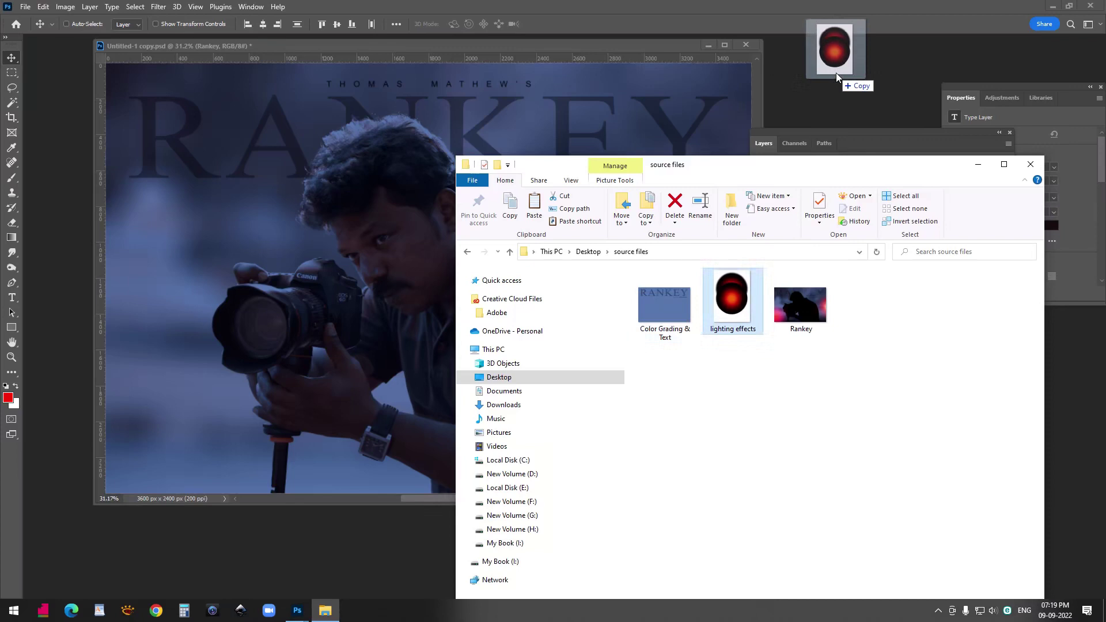
left_click_drag(835, 73, 836, 73)
left_click_drag(50, 41, 162, 115)
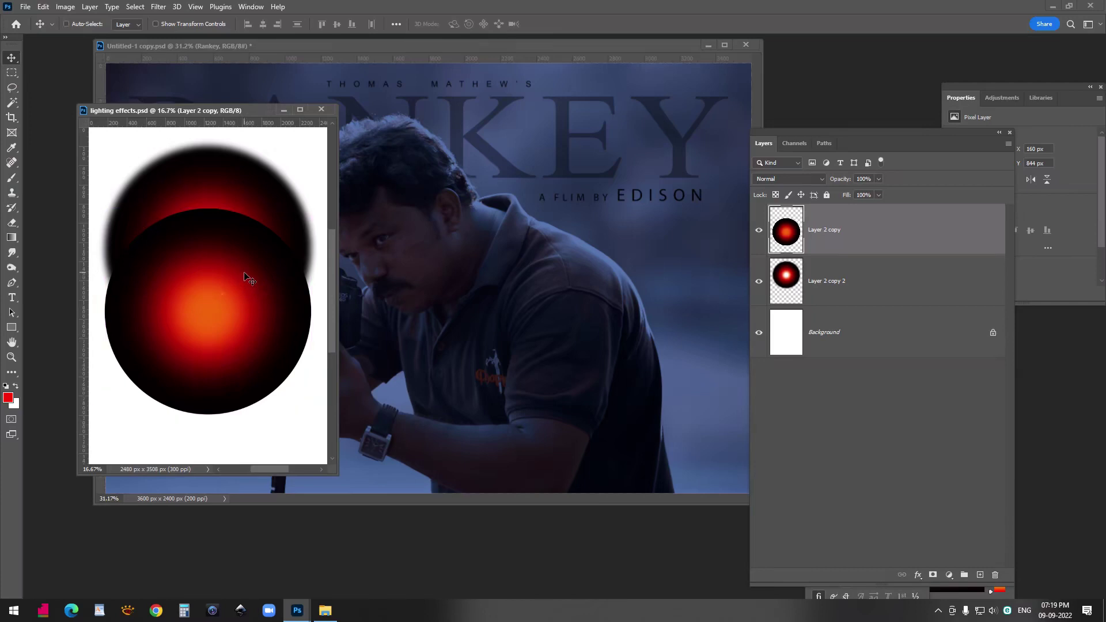
left_click_drag(259, 267, 354, 266)
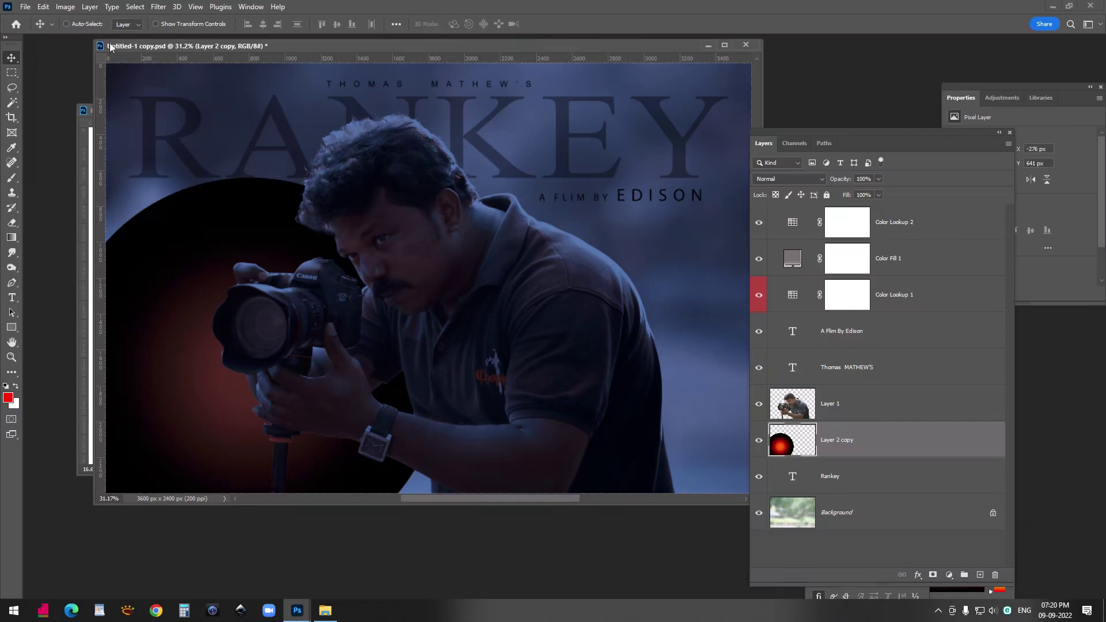
- Bring the Layer 2 copy glow to the front of the photo's layer stack, above Color Lookup 2
left_click(91, 7)
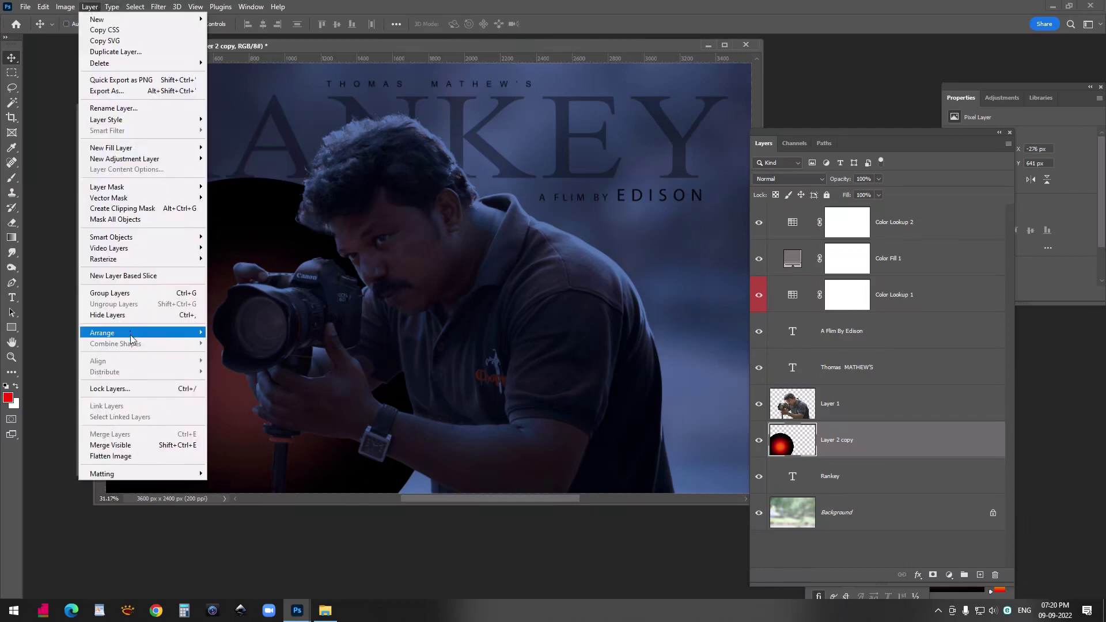
mouse_move(133, 334)
left_click(252, 334)
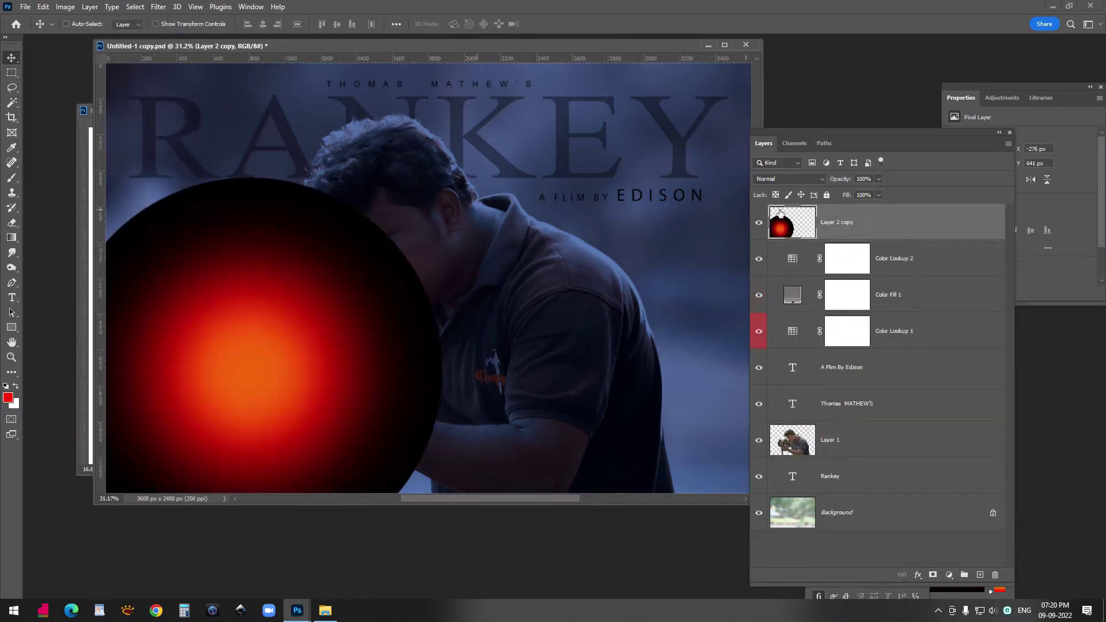
- Set the Layer 2 copy glow's blend mode to Screen and move it to the photo's lower-left edge
left_click(791, 180)
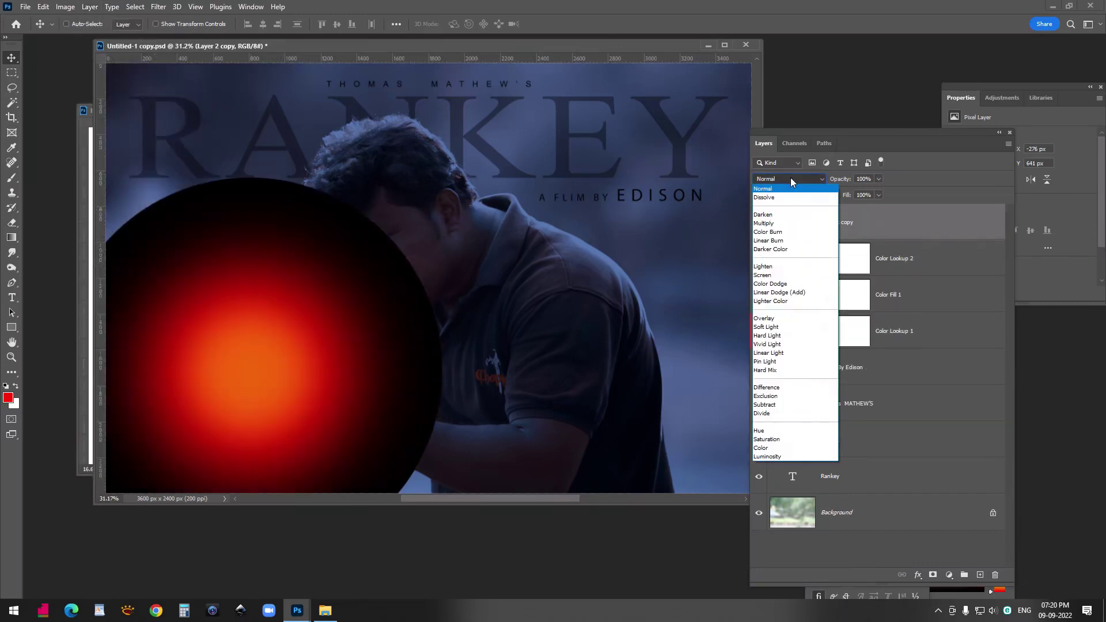
left_click(773, 276)
left_click_drag(354, 205, 148, 284)
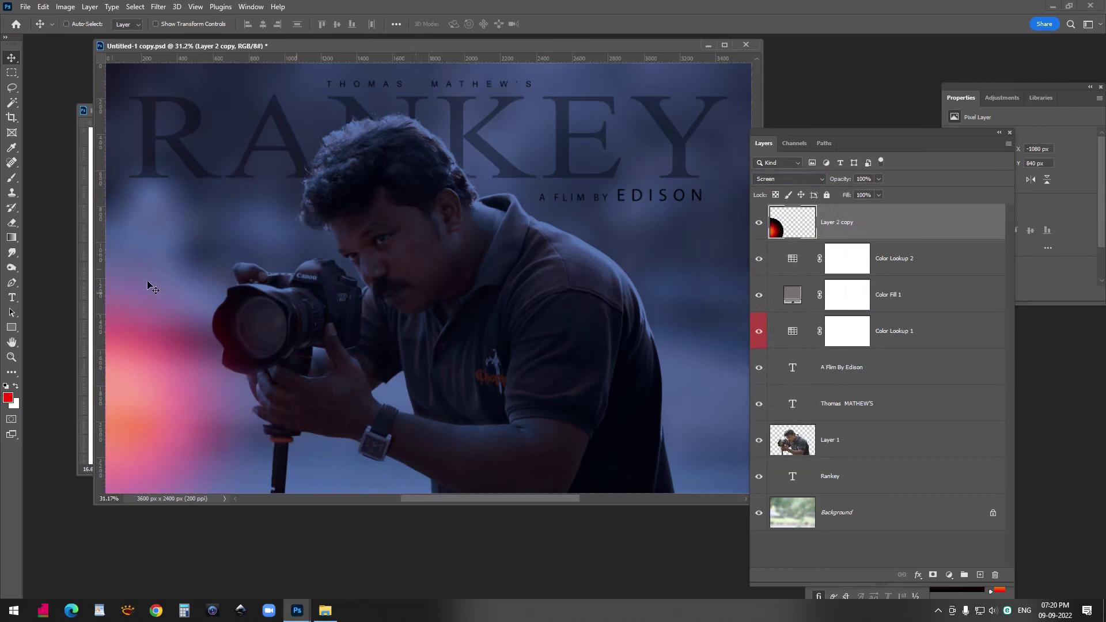
- Copy the white-centred Layer 2 copy 2 glow from lighting effects.psd onto the right side of the photo
left_click(84, 220)
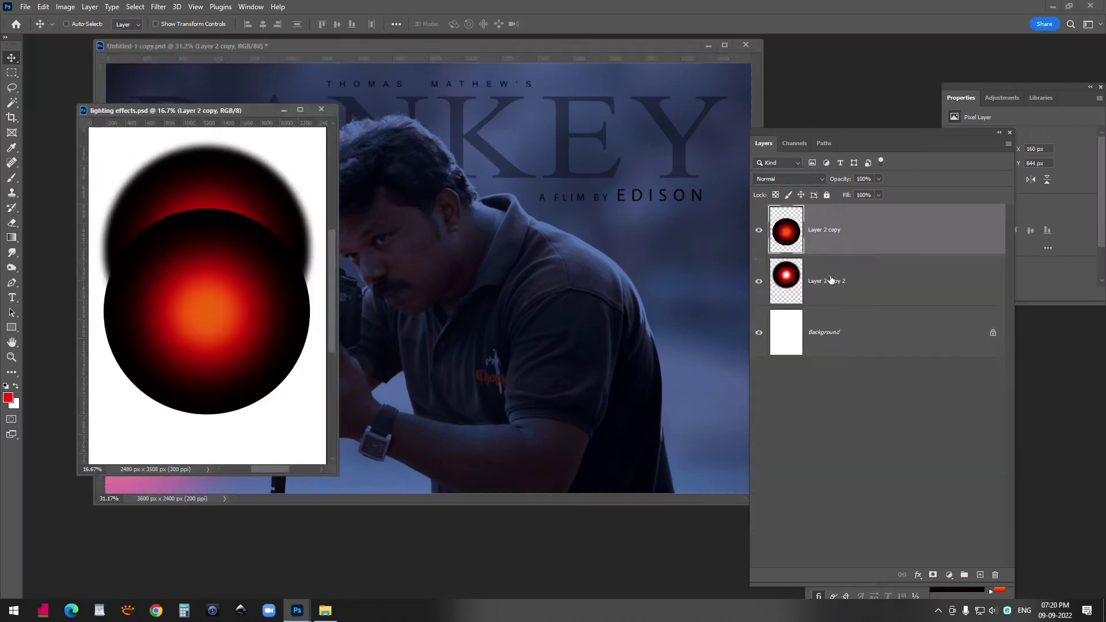
left_click(830, 281)
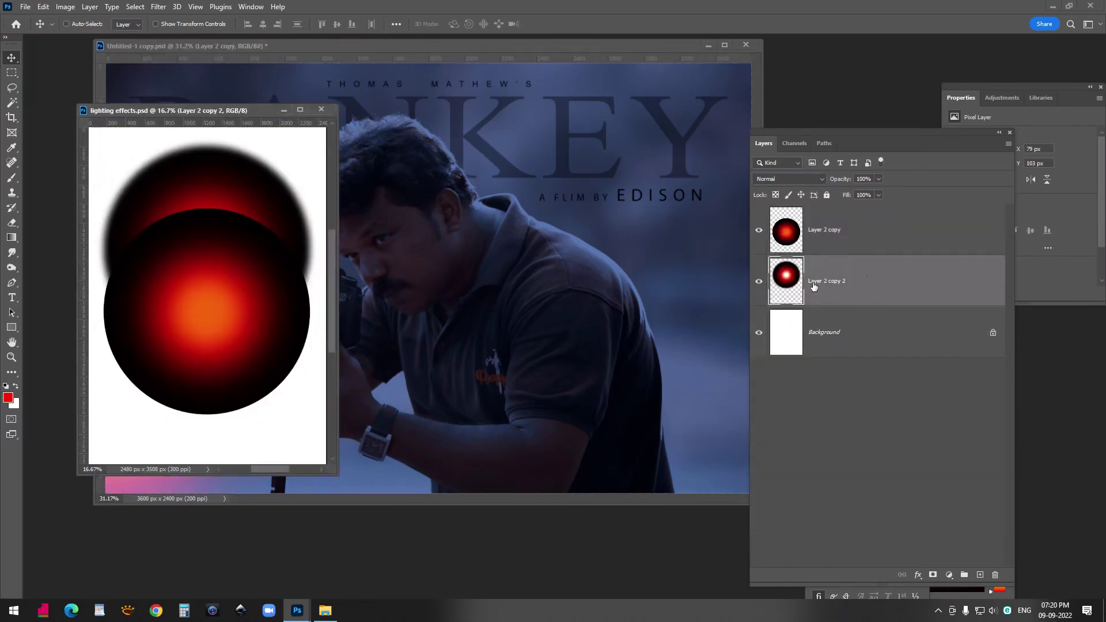
left_click(821, 239)
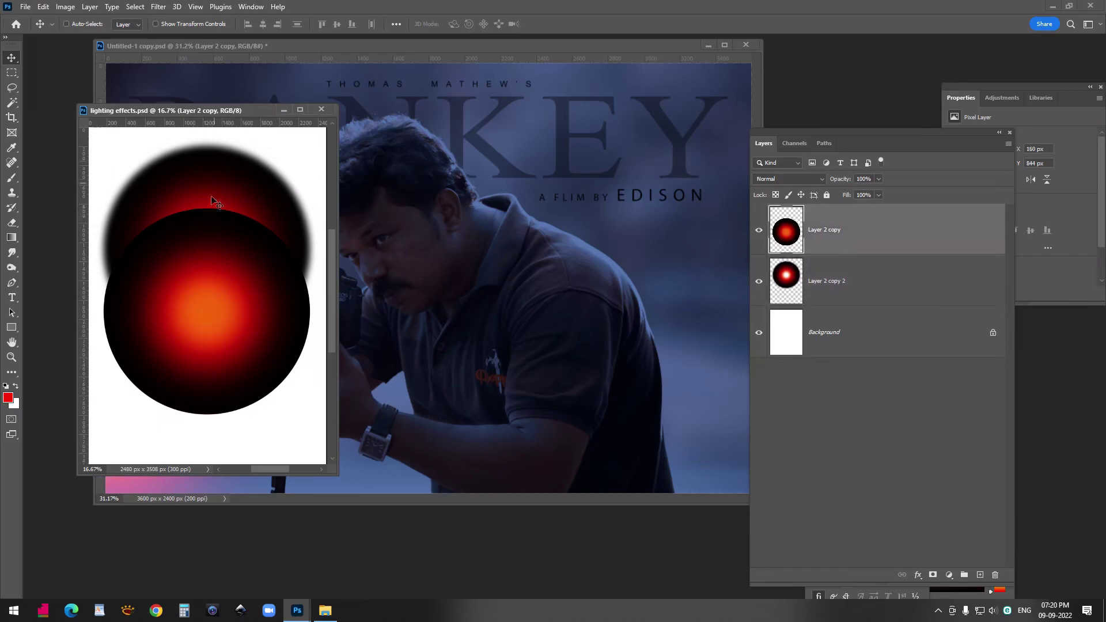
left_click(829, 280)
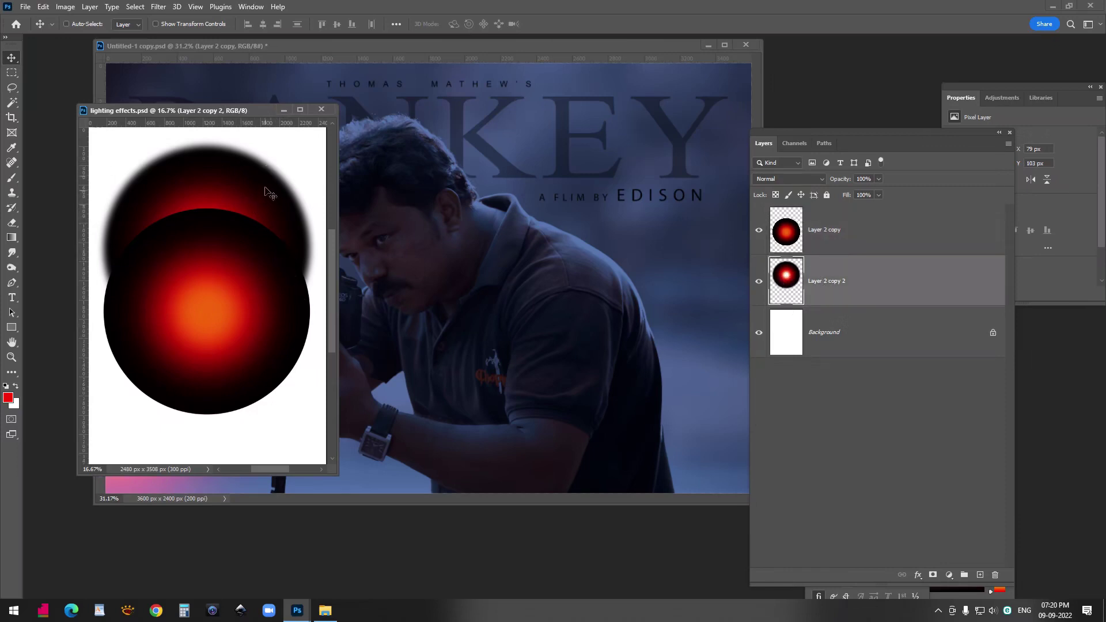
left_click_drag(792, 280, 684, 299)
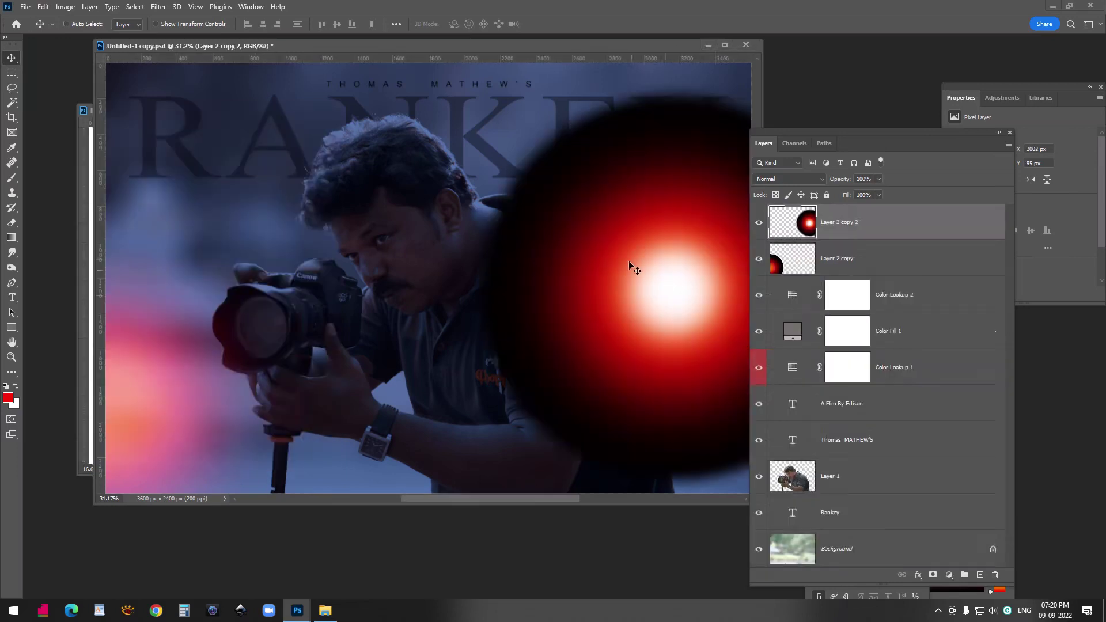
- Blend the Layer 2 copy 2 glow with Screen at the photo's right edge and close lighting effects.psd
left_click(785, 179)
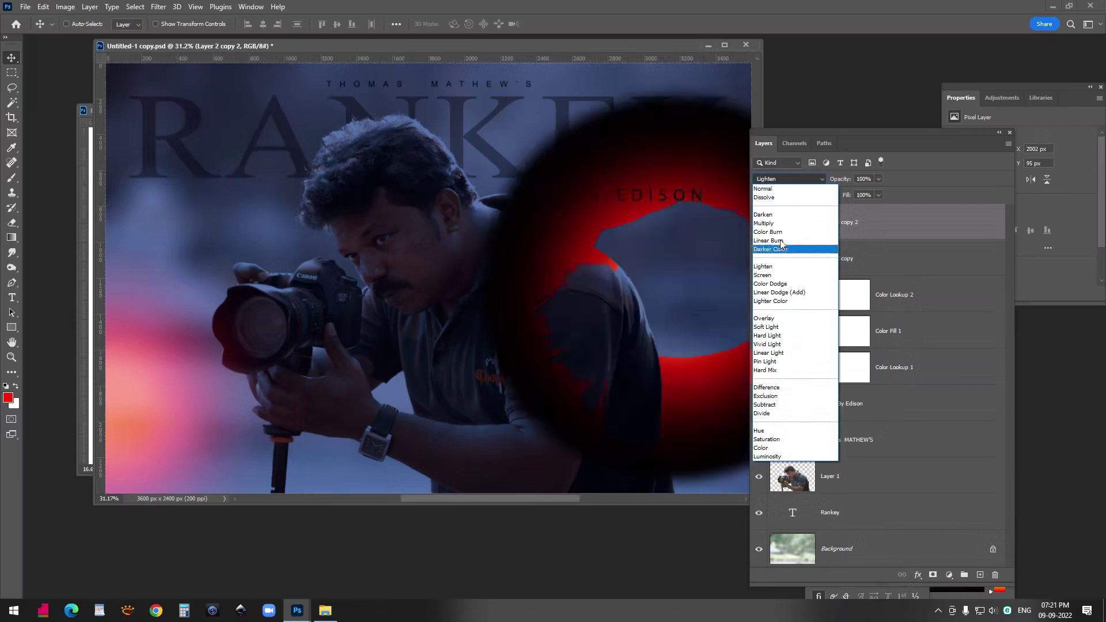
left_click(772, 276)
left_click_drag(660, 337, 696, 335)
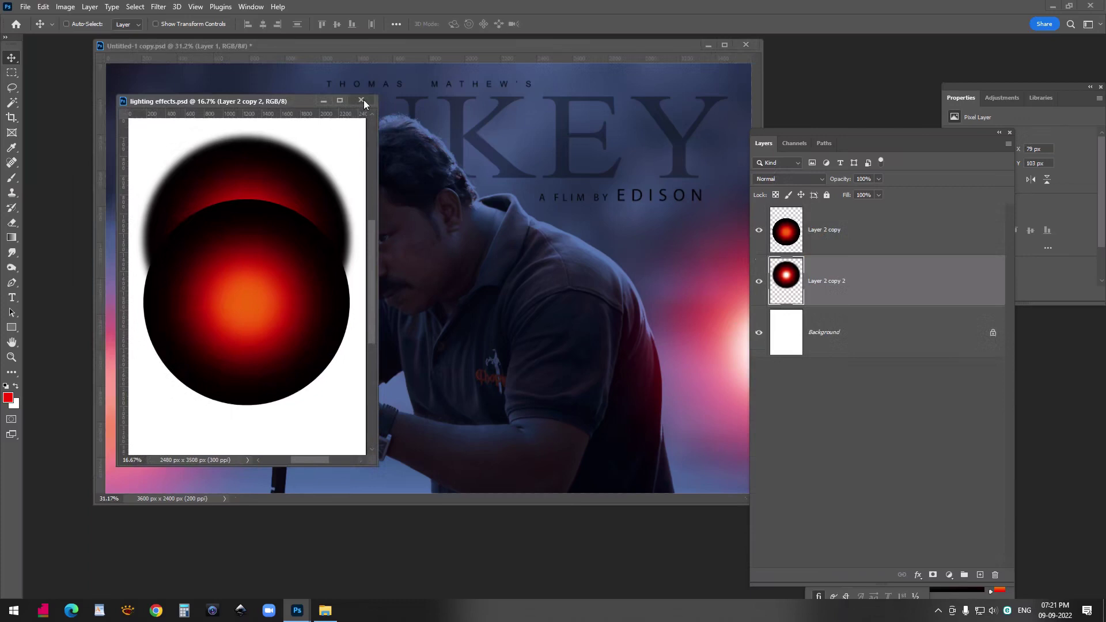
left_click_drag(302, 103, 273, 118)
left_click(337, 117)
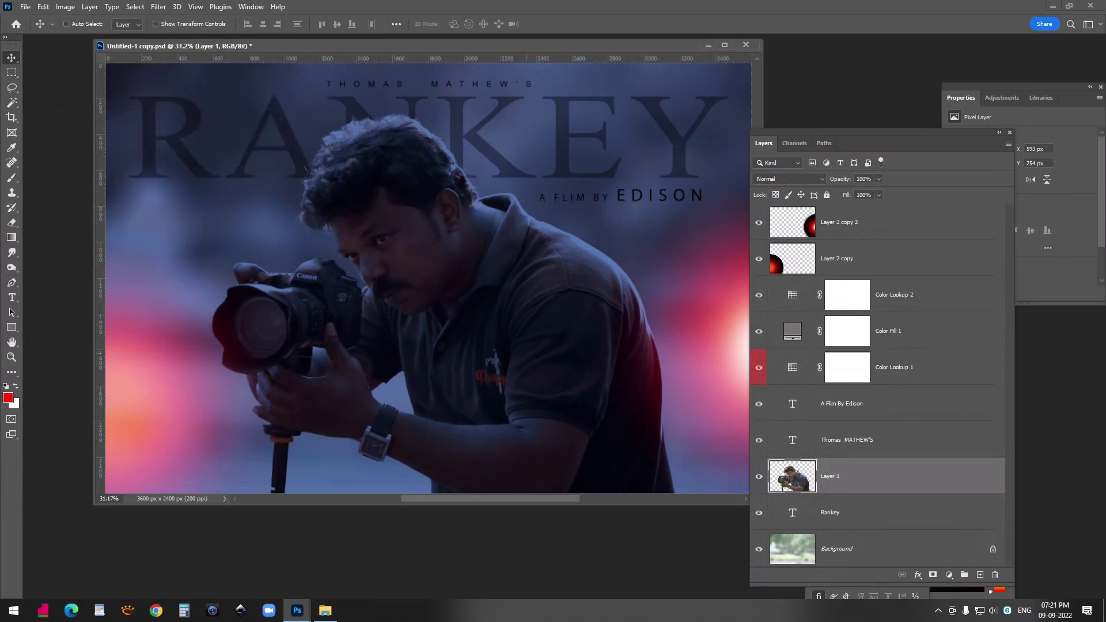
- Open the Rankey file from the source files folder as a separate document alongside the photo
left_click(334, 611)
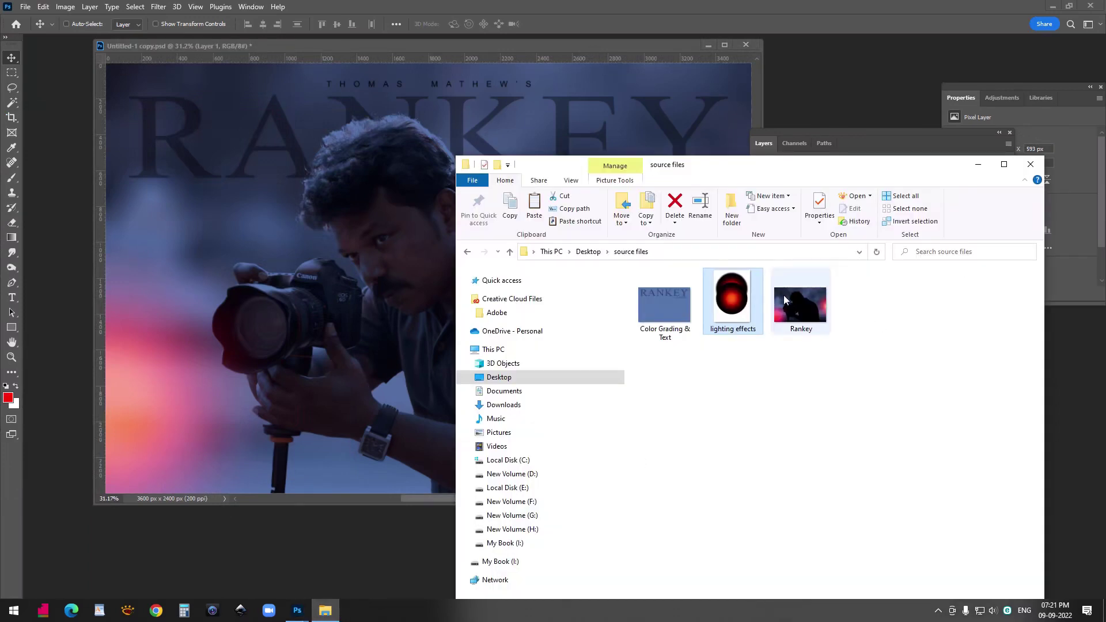
left_click_drag(790, 302, 897, 69)
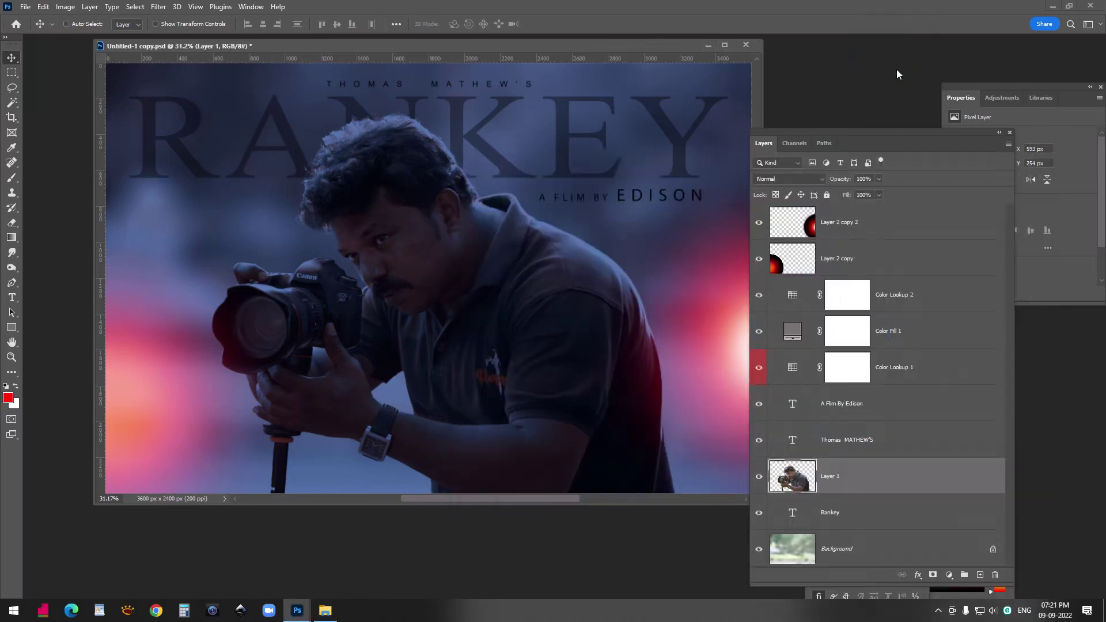
left_click_drag(59, 69, 63, 165)
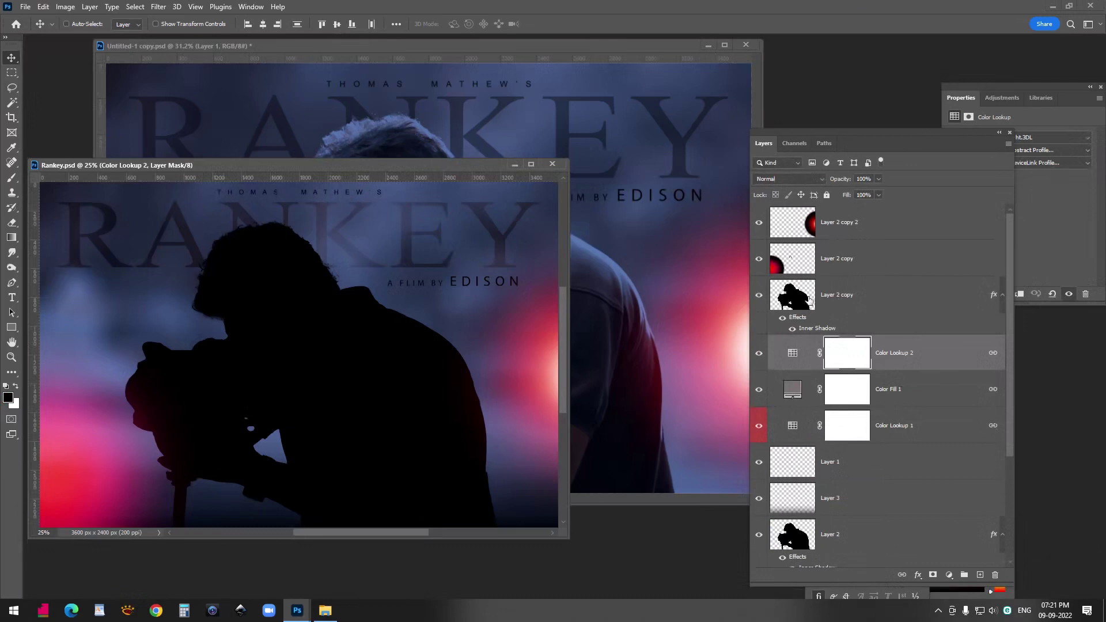
- Copy the Inner Shadow layer style from Layer 2 of Rankey.psd onto Layer 1 of the photo, closing Rankey.psd
left_click(899, 542)
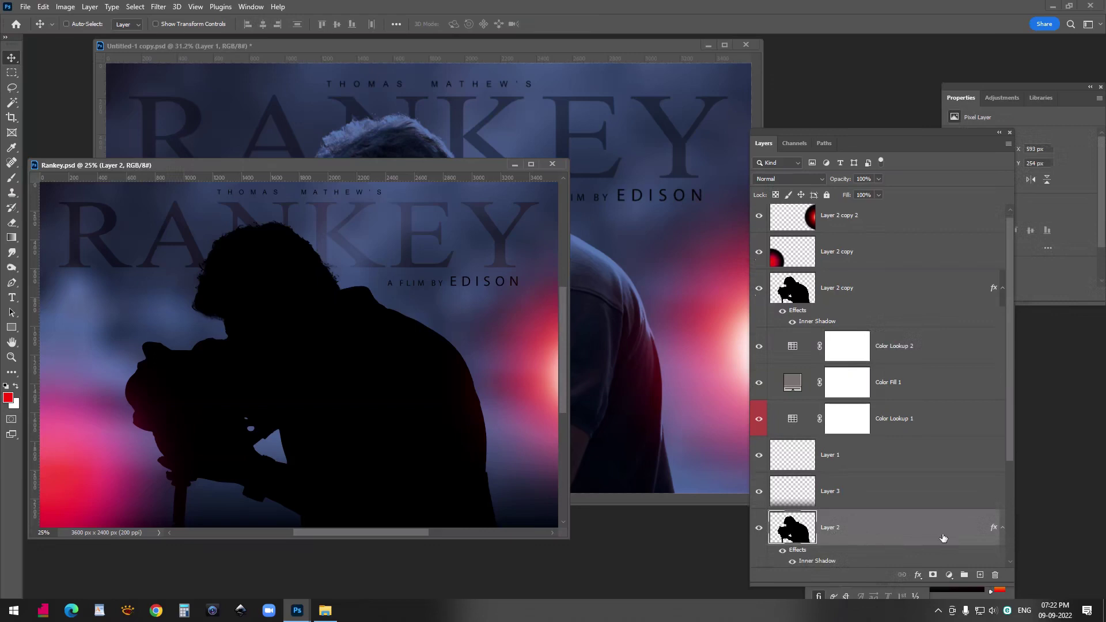
right_click(995, 531)
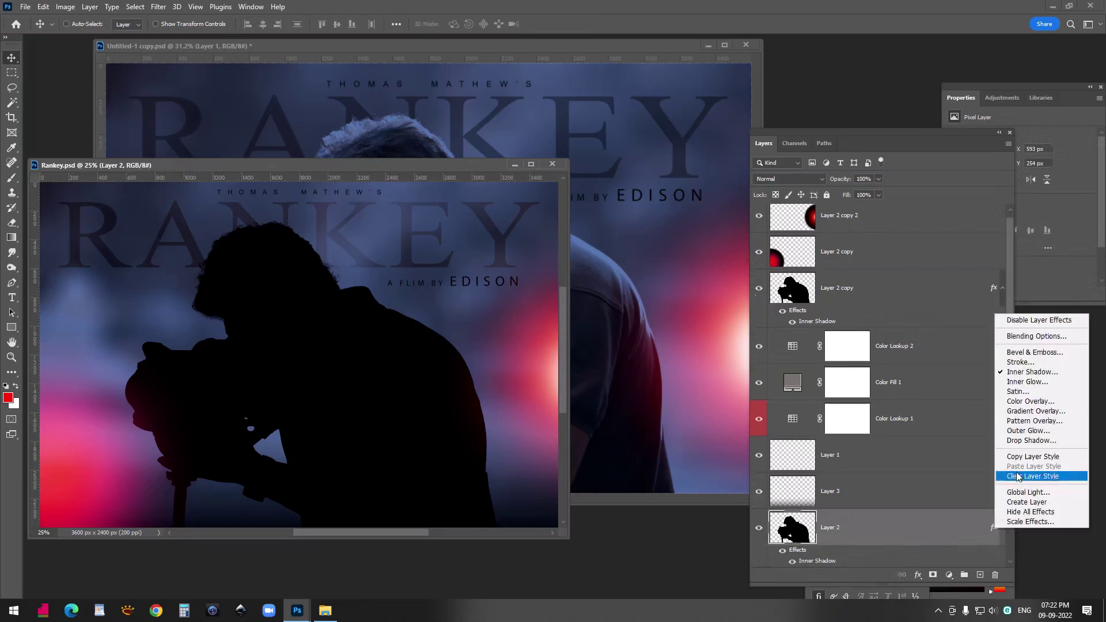
left_click(1022, 457)
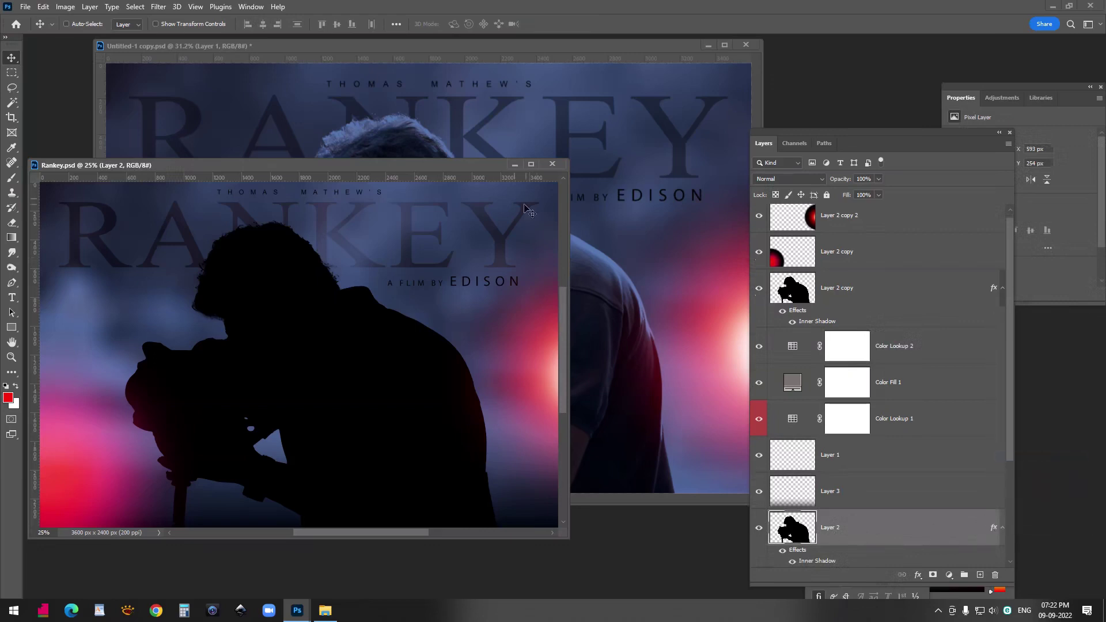
left_click(553, 165)
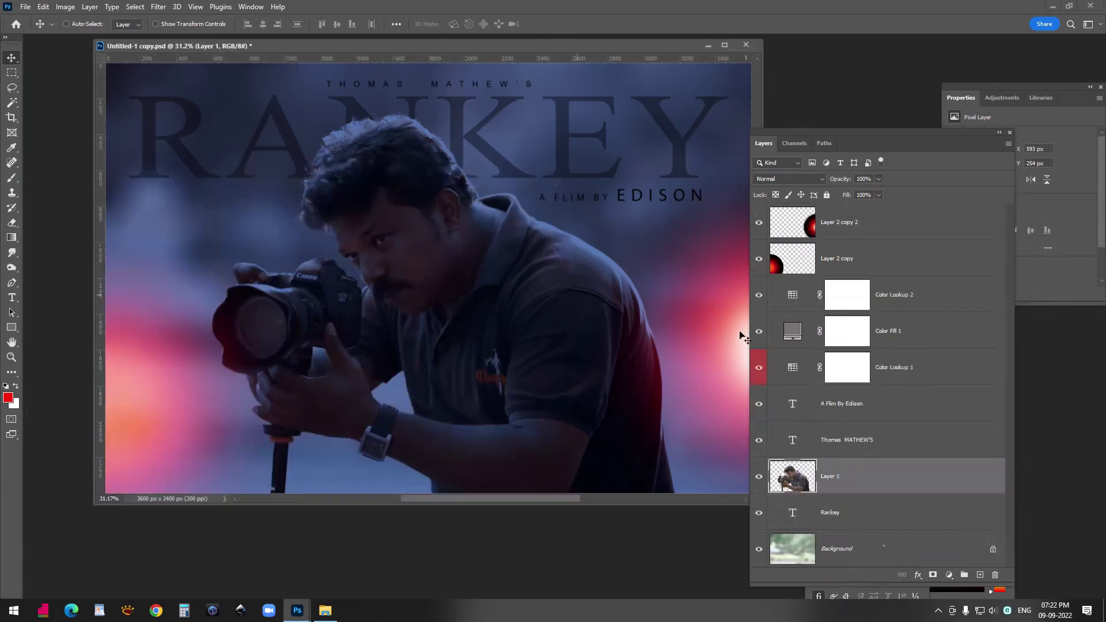
right_click(867, 480)
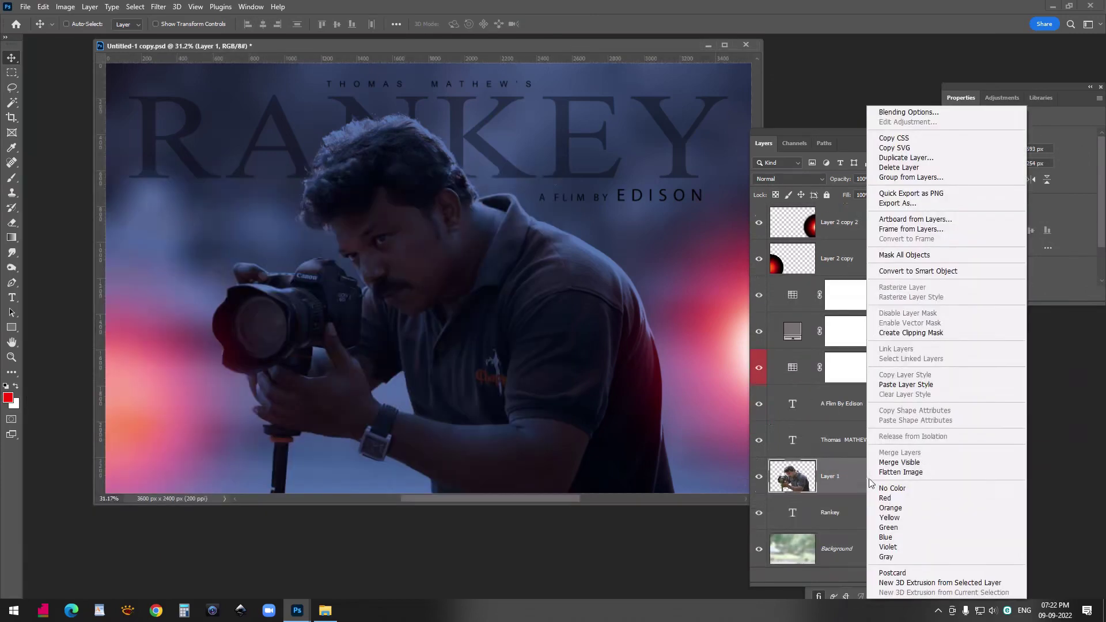
left_click(912, 391)
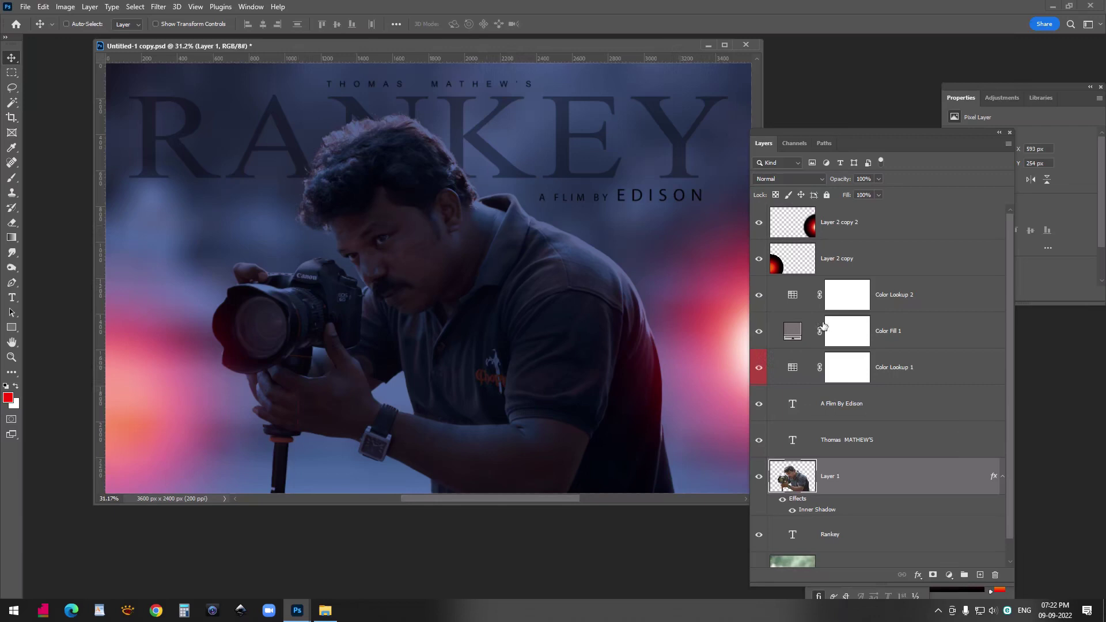
- Add a new empty layer directly above the Background layer
scroll(904, 466, "down", 1)
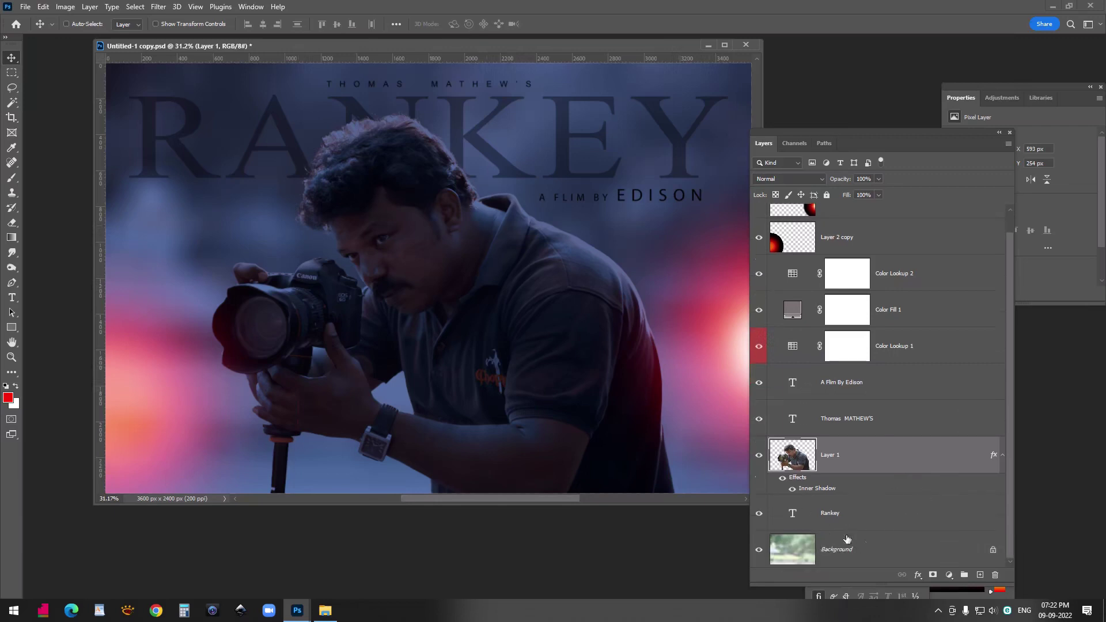
left_click(853, 553)
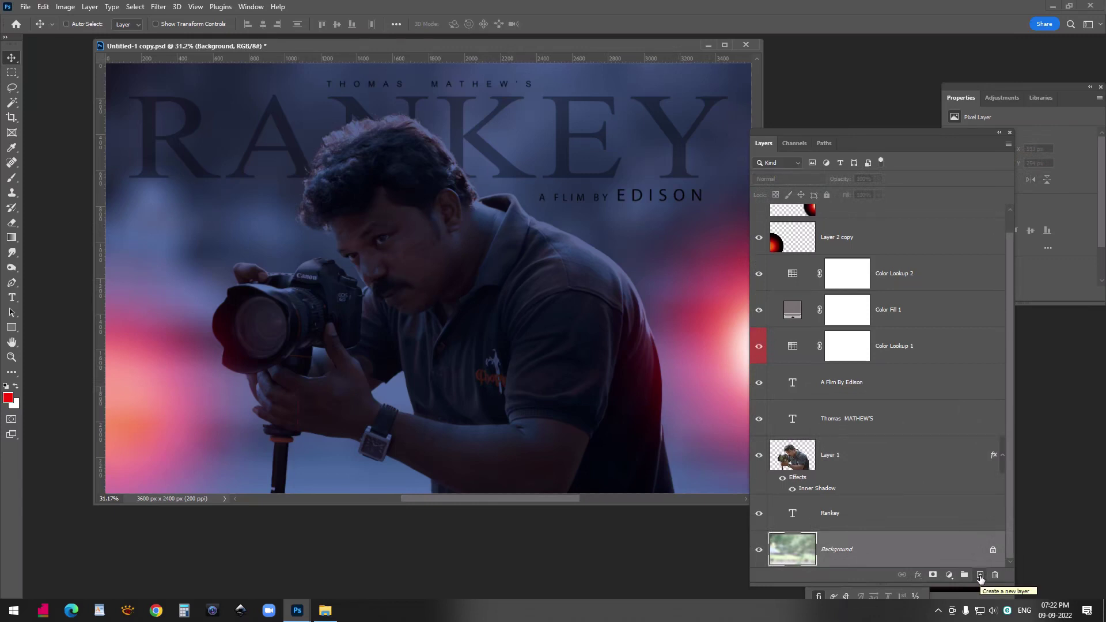
left_click(979, 576)
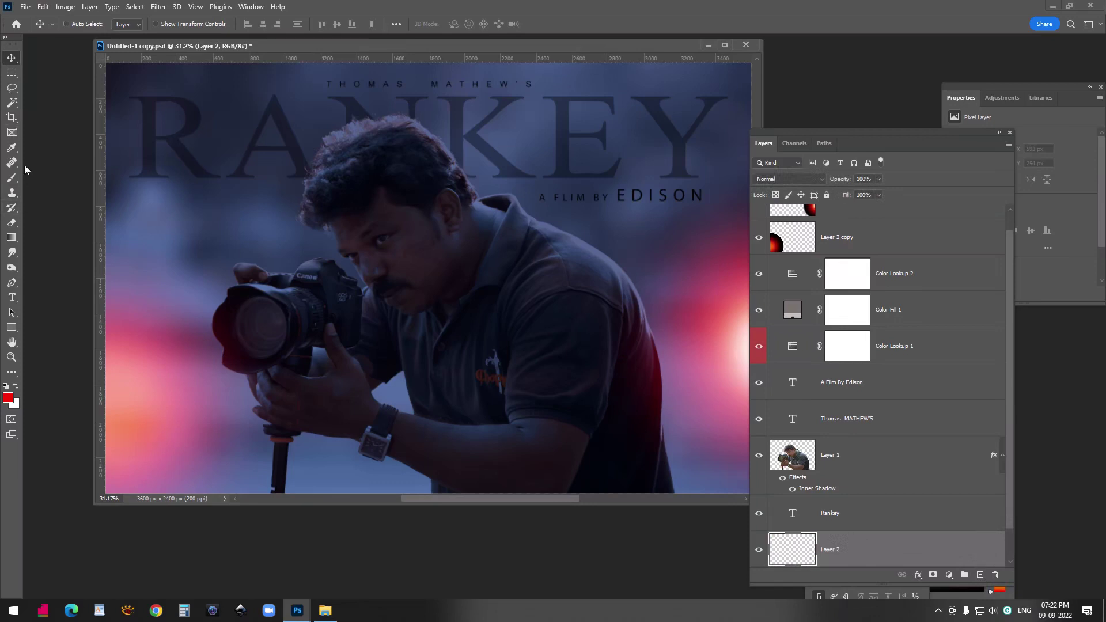
- Set the foreground colour to #040404 and draw a linear foreground-to-transparent gradient from the photo's bottom edge up to about 40% of its height
left_click(11, 237)
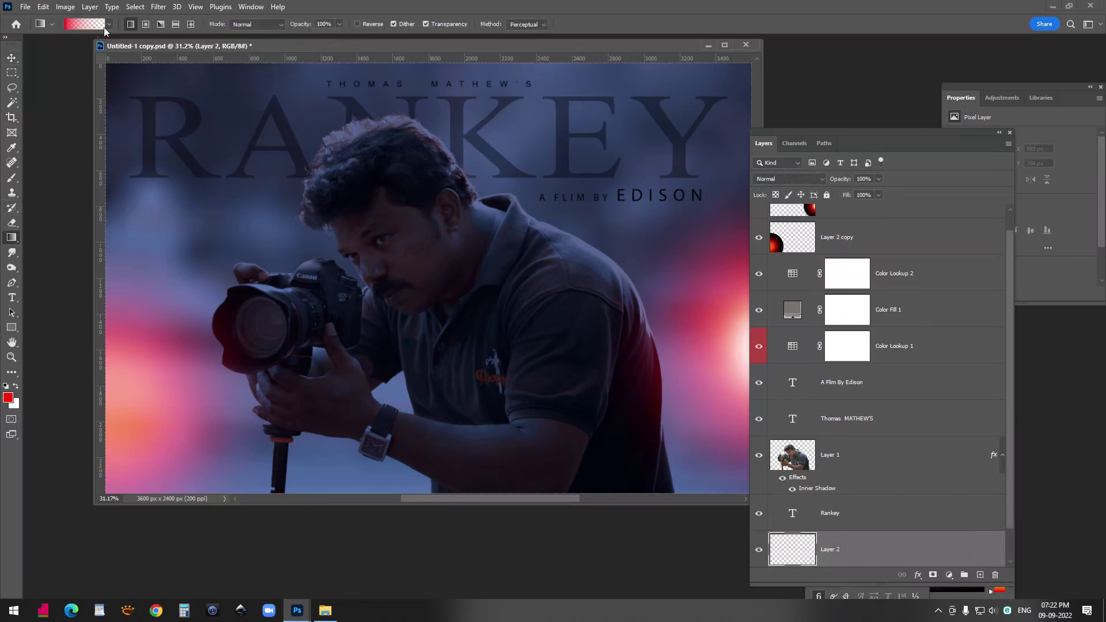
left_click(11, 400)
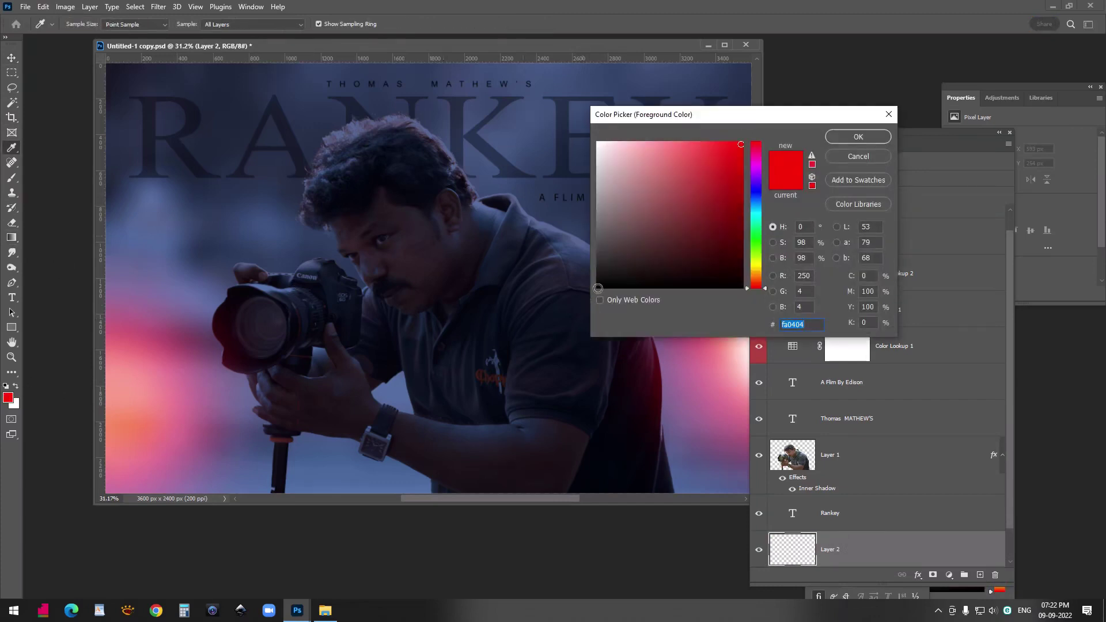
left_click(598, 286)
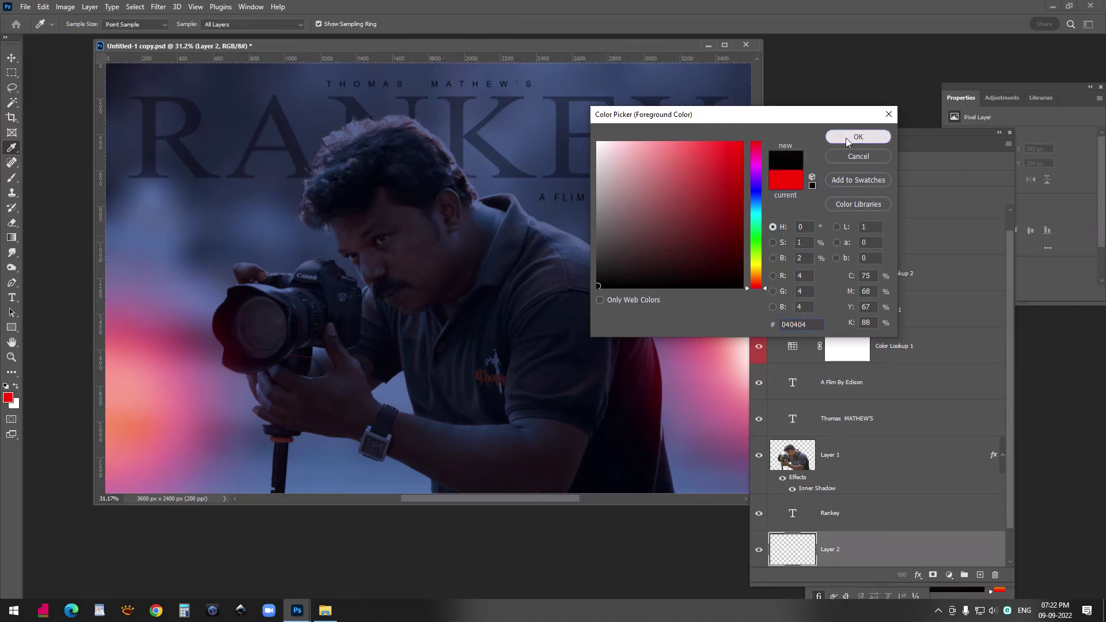
left_click(844, 137)
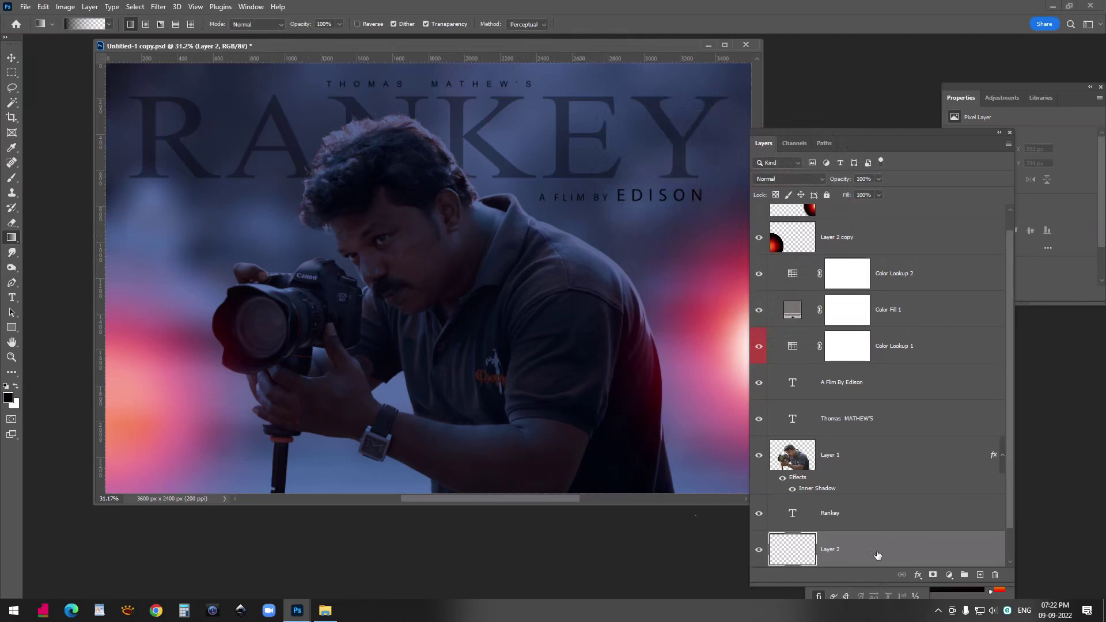
left_click_drag(480, 504, 475, 333)
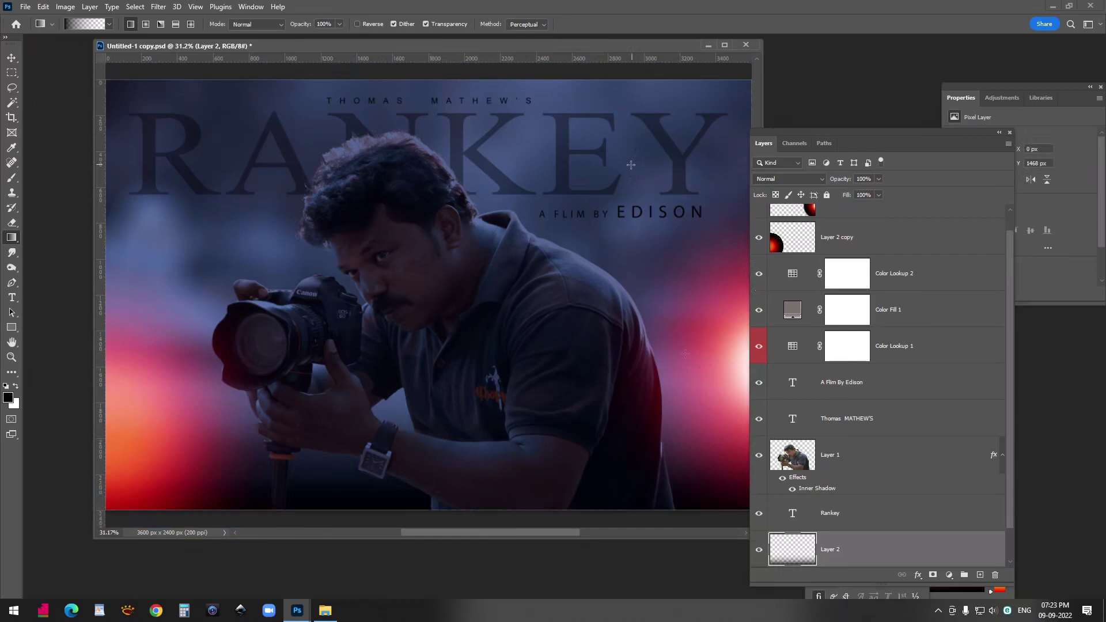
- Duplicate the photographer cutout on Layer 1 together with its Inner Shadow effect
left_click(950, 489)
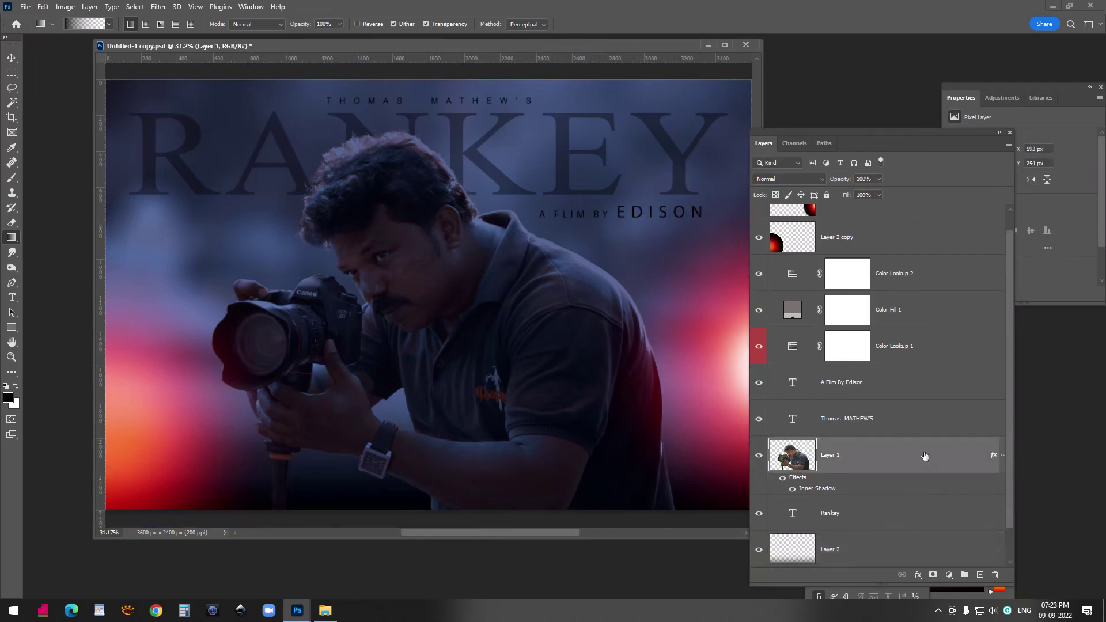
left_click_drag(913, 457, 979, 555)
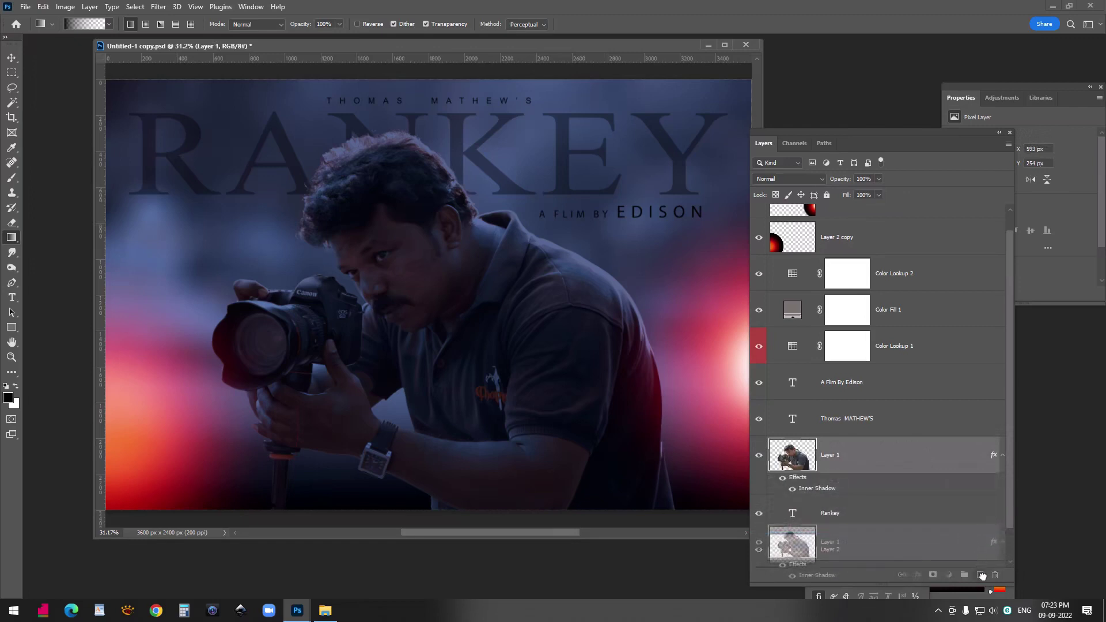
left_click_drag(982, 577, 981, 575)
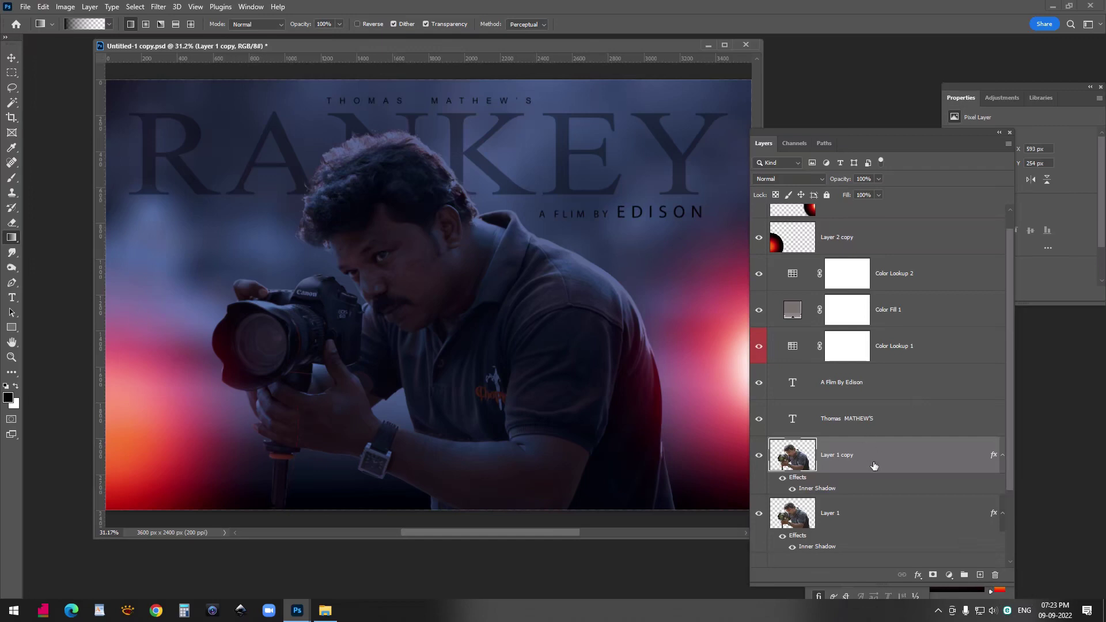
- Move Layer 1 copy above Color Lookup 2 and set its blend mode to Soft Light
left_click_drag(872, 457, 880, 272)
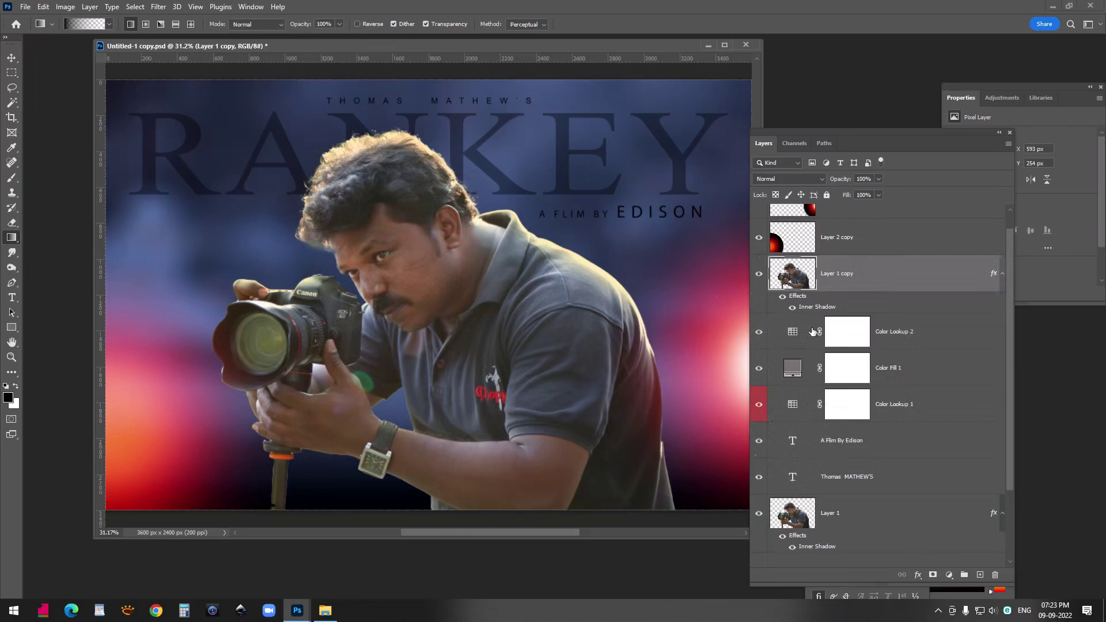
left_click(790, 179)
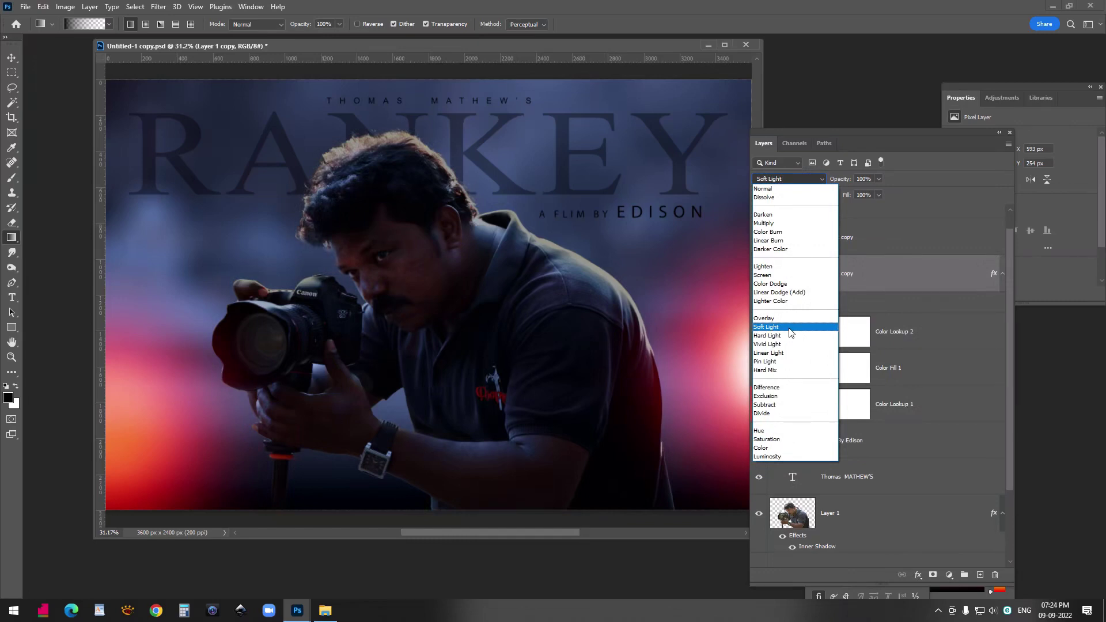
left_click(790, 329)
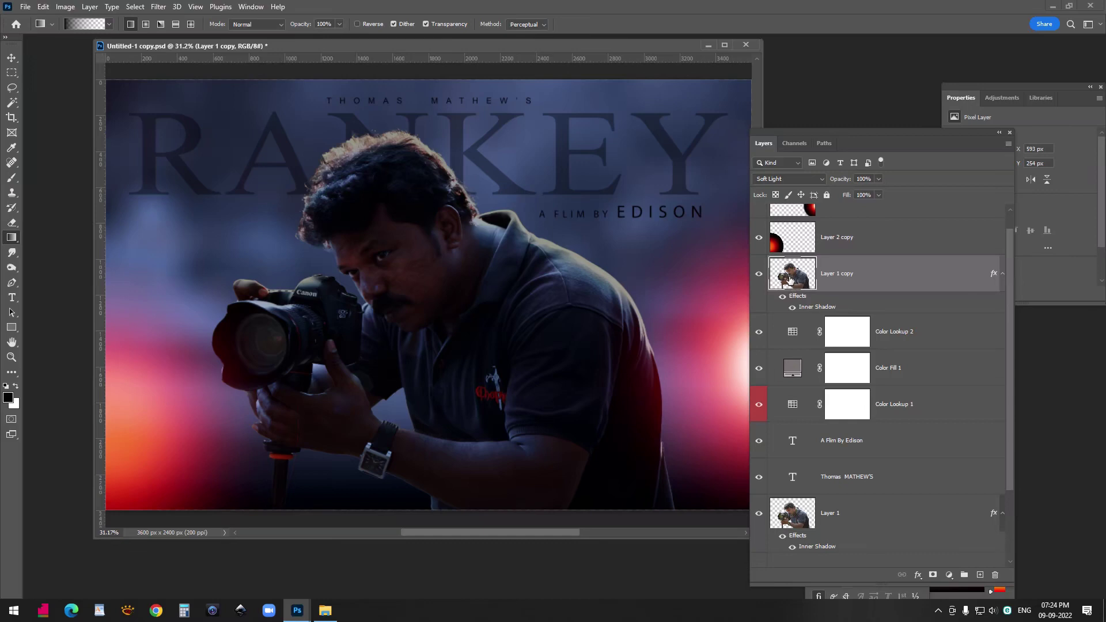
- With the Layer 1 copy outline selected, draw a linear #fb0404-to-transparent gradient over the camera side of the photographer on a new layer above it
left_click(792, 279, "ctrl")
left_click(979, 575)
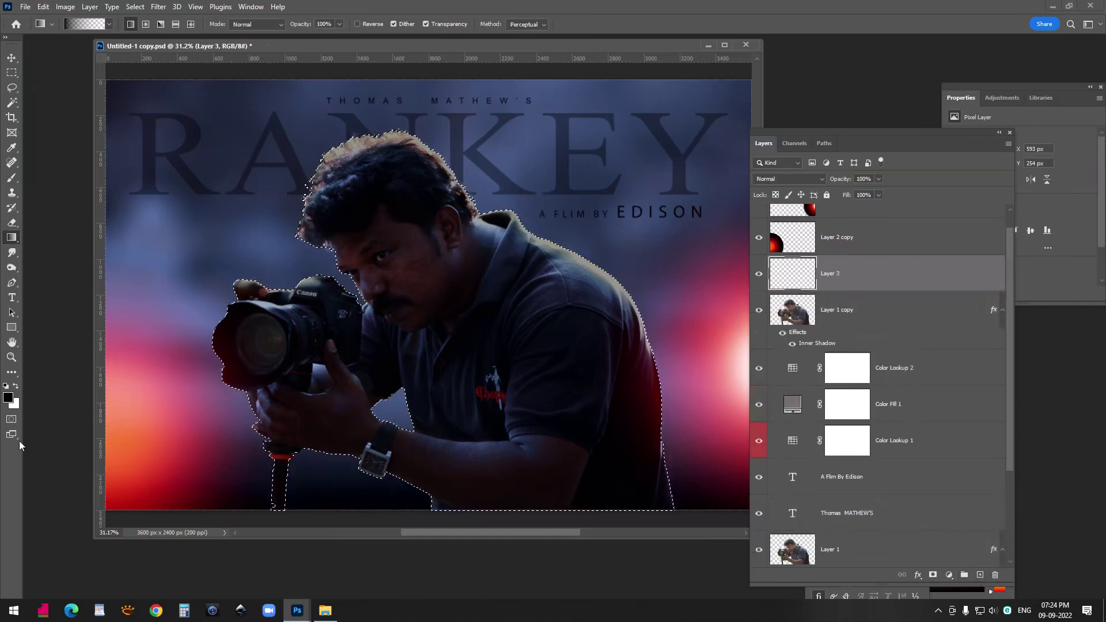
left_click(8, 397)
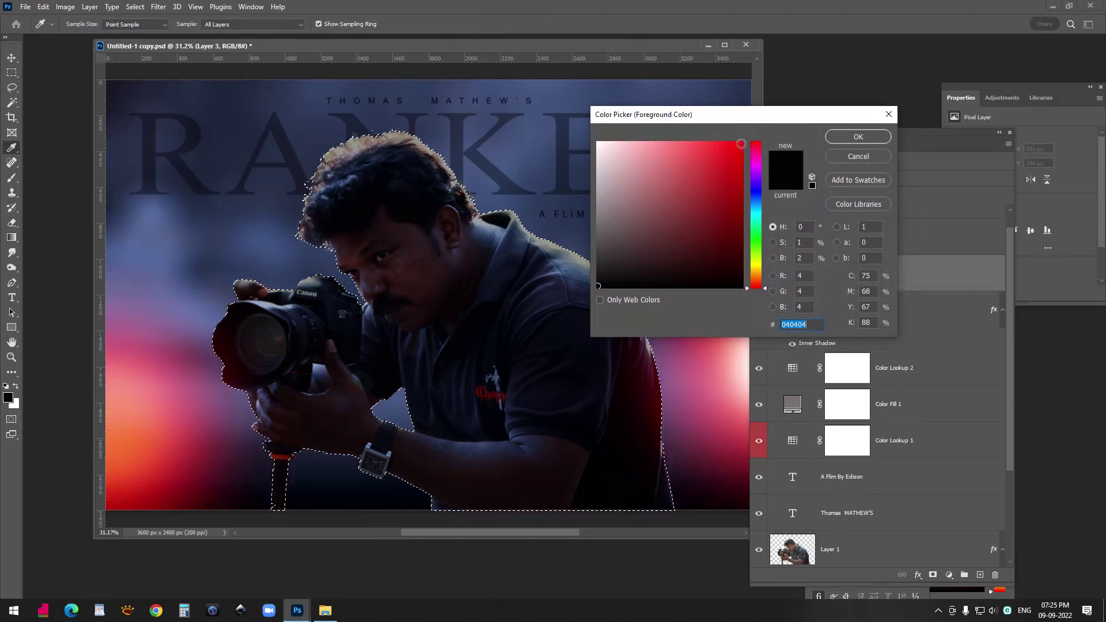
left_click(741, 144)
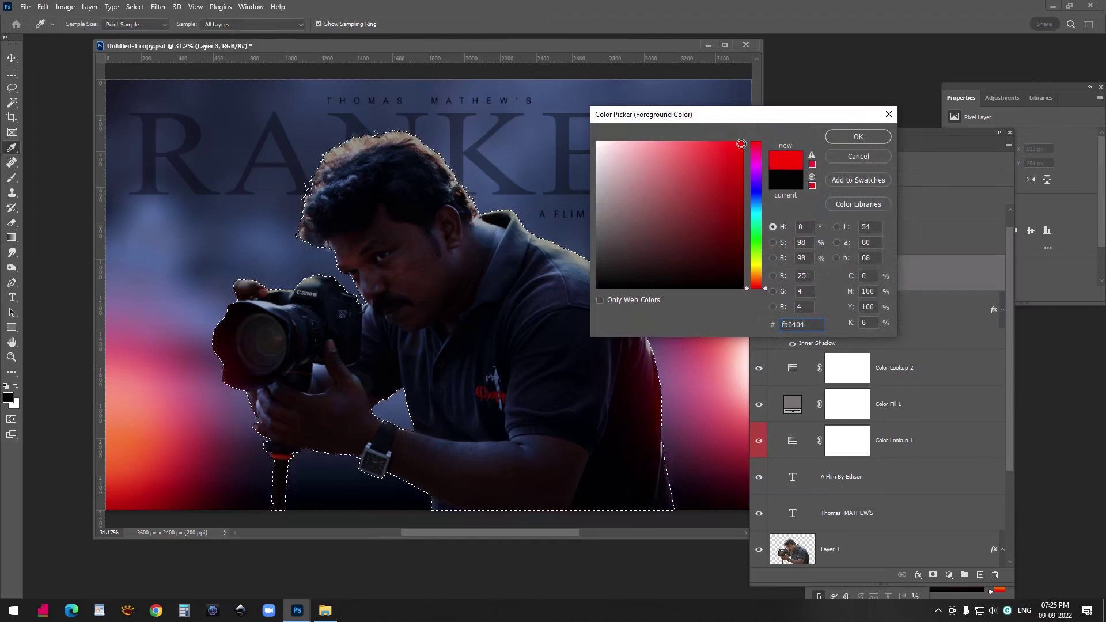
left_click(858, 137)
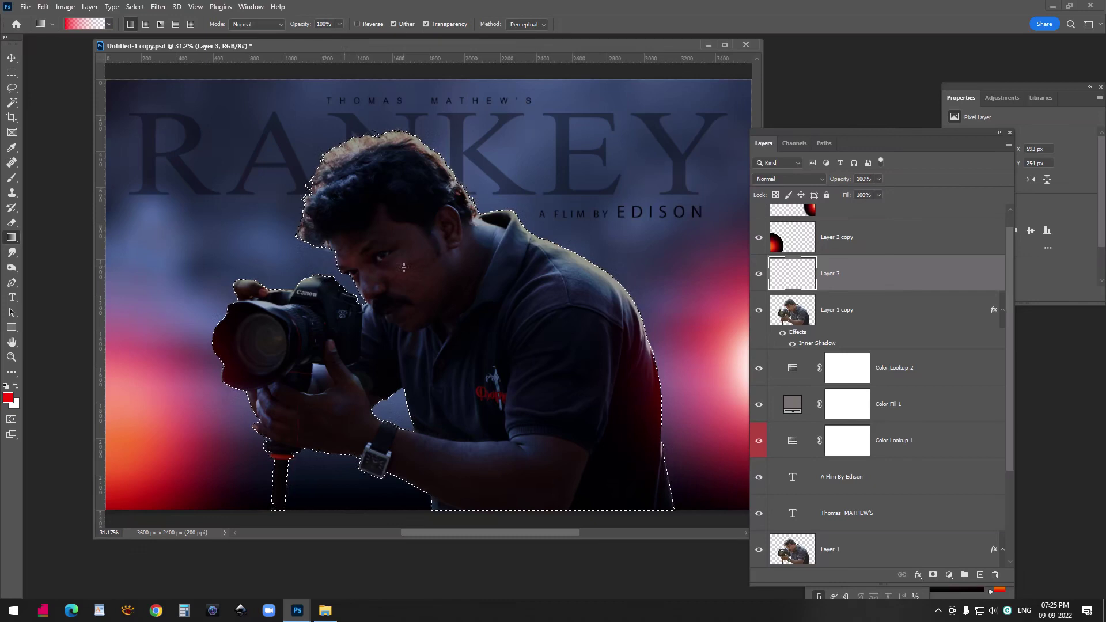
left_click_drag(340, 285, 402, 287)
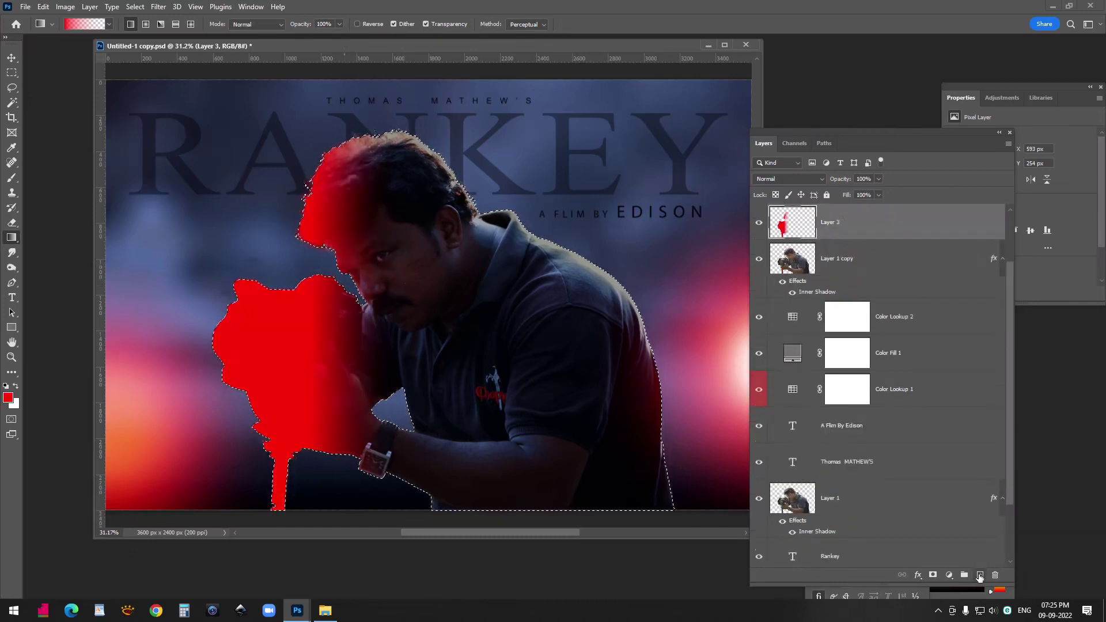
- Add another layer with a red gradient fading inward from the photographer's back, and set its blend mode to Soft Light
left_click(979, 575)
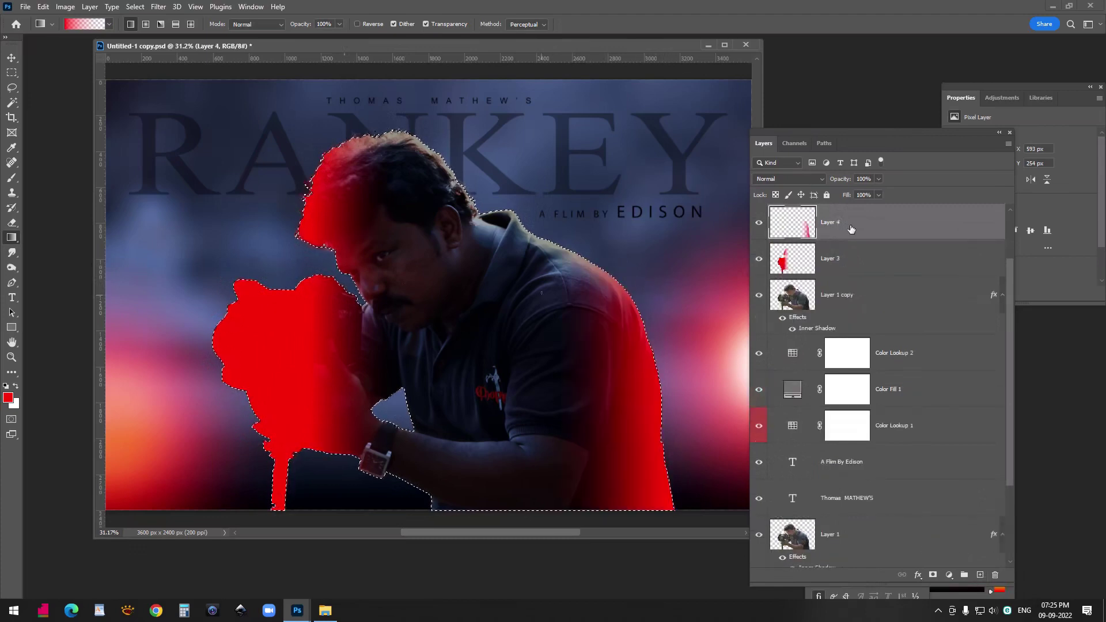
left_click(781, 183)
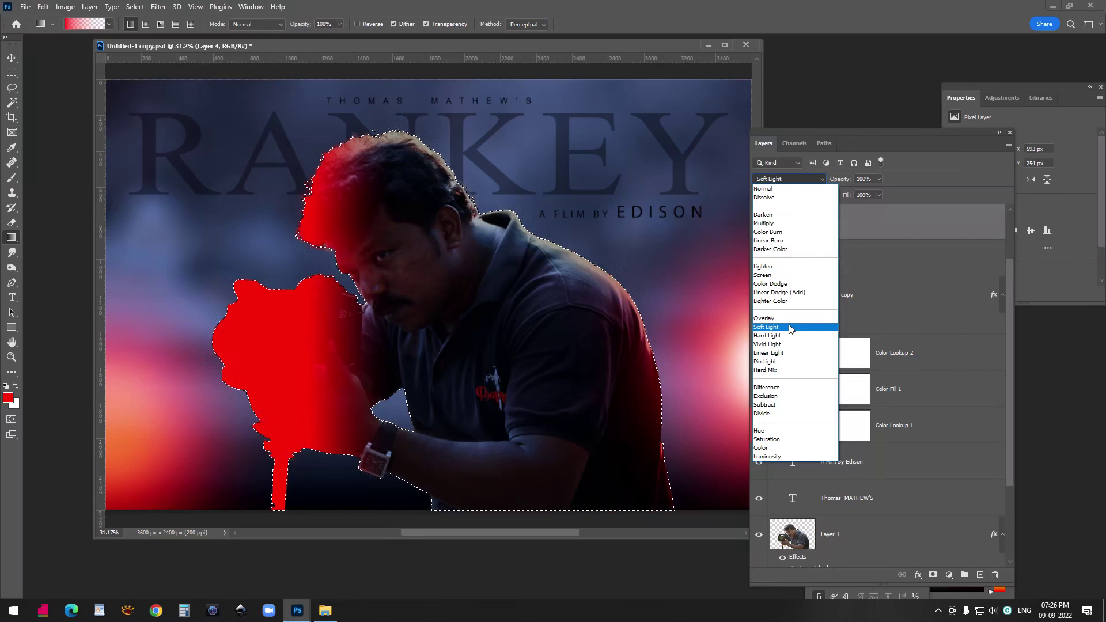
left_click(789, 326)
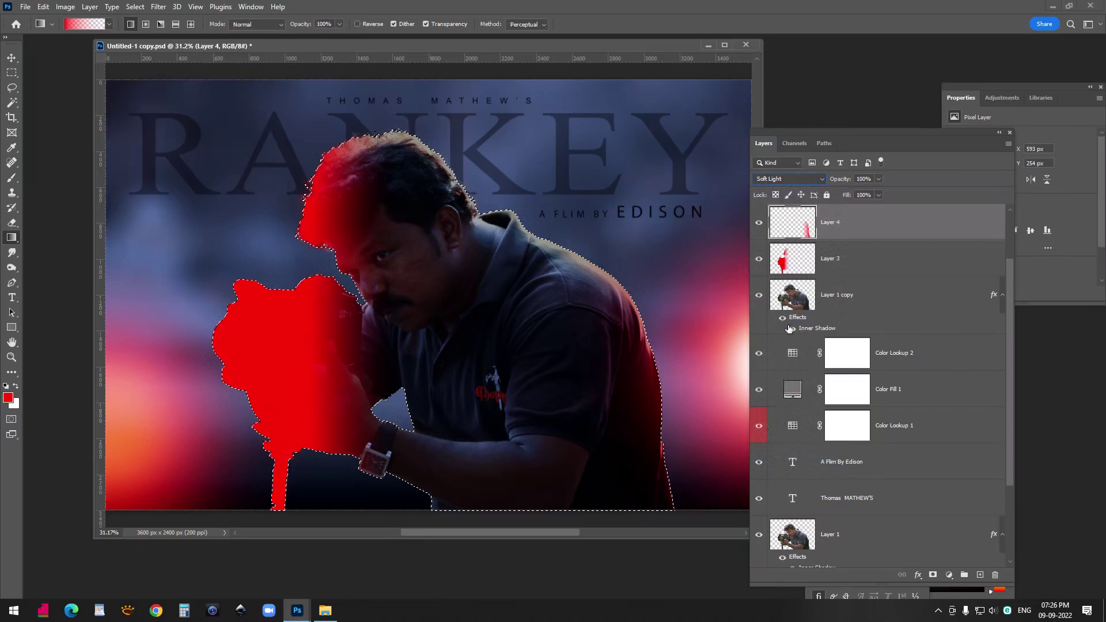
- Set the blend mode of Layer 3 to Soft Light and clear the selection around the photographer
left_click(832, 261)
left_click(781, 179)
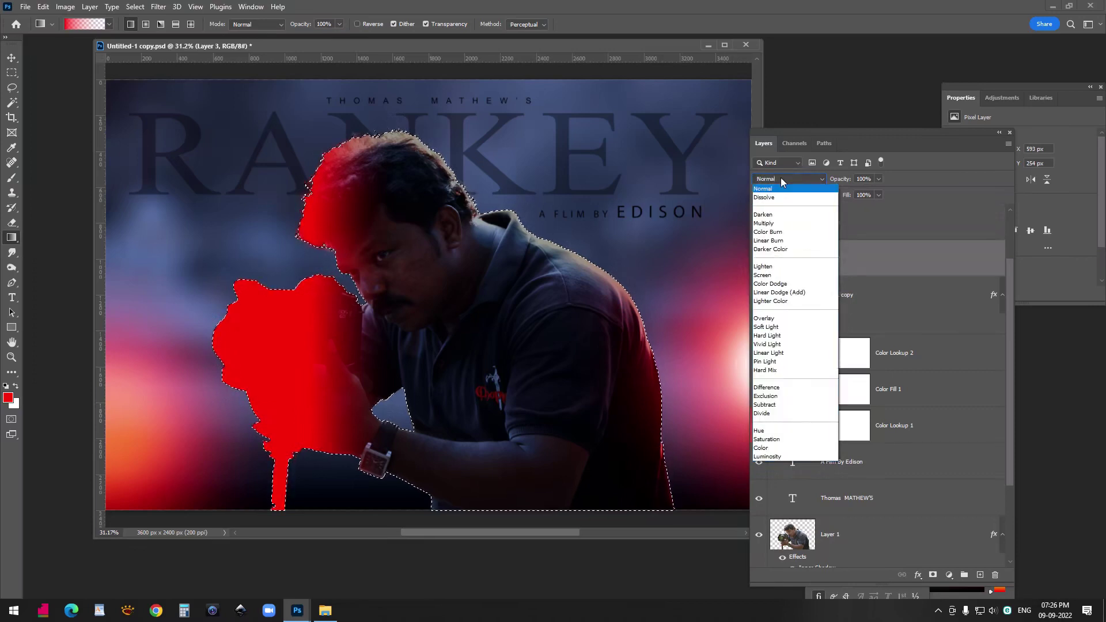
left_click(783, 328)
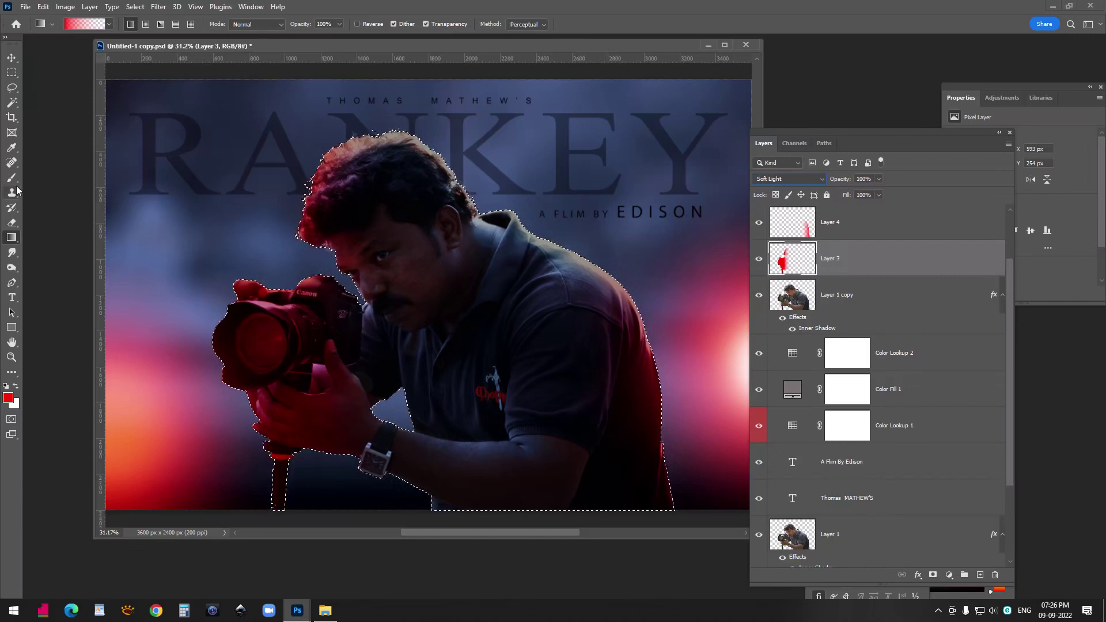
left_click(10, 74)
left_click(449, 328)
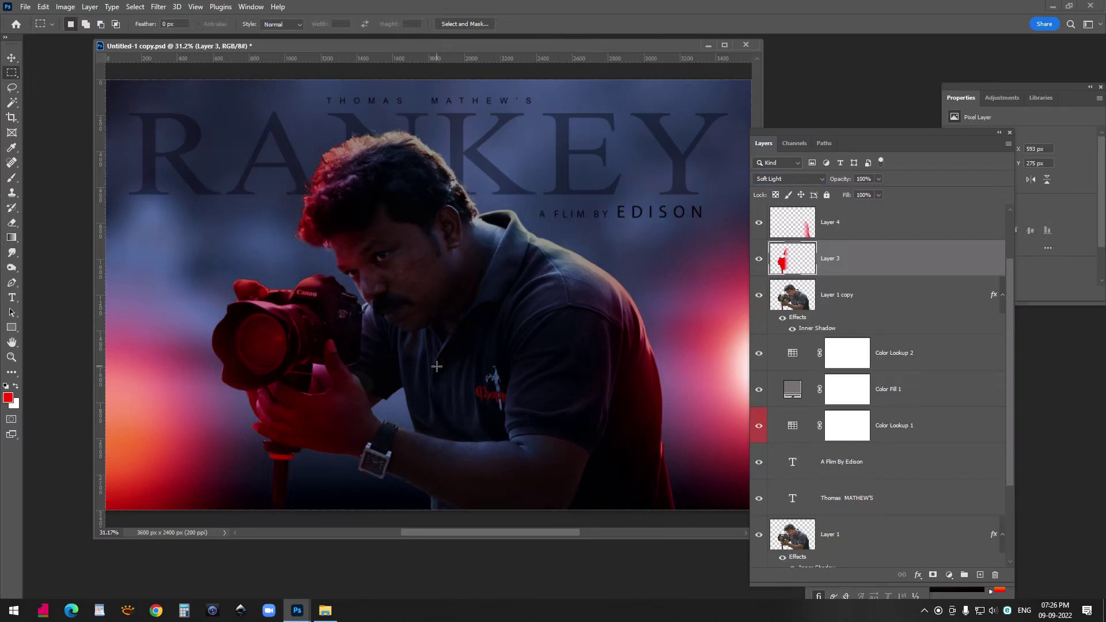
- Erase the excess red on Layer 3 over the lens, camera body and hands with a soft Eraser, varying the brush size
left_click(11, 222)
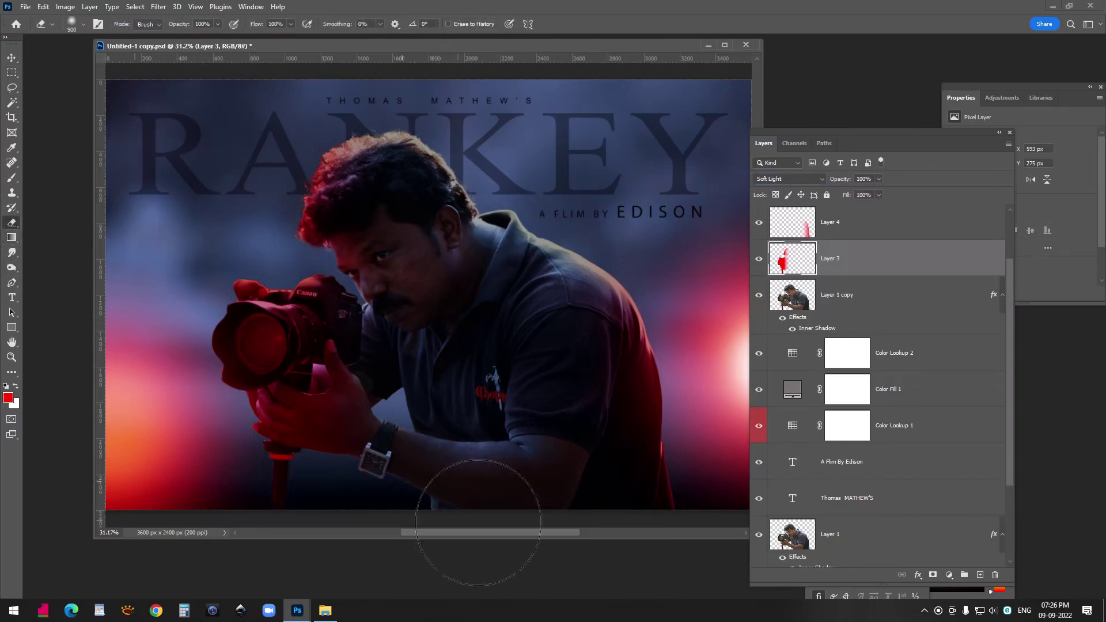
mouse_move(340, 495)
left_mouse_down()
mouse_move(365, 449)
mouse_move(343, 425)
mouse_move(447, 407)
mouse_move(363, 402)
mouse_move(469, 389)
mouse_move(303, 381)
mouse_move(327, 344)
mouse_move(396, 364)
mouse_move(344, 368)
mouse_move(422, 382)
mouse_move(346, 385)
mouse_move(378, 399)
mouse_move(333, 407)
mouse_move(395, 430)
mouse_move(342, 442)
mouse_move(408, 456)
mouse_move(344, 483)
left_mouse_up()
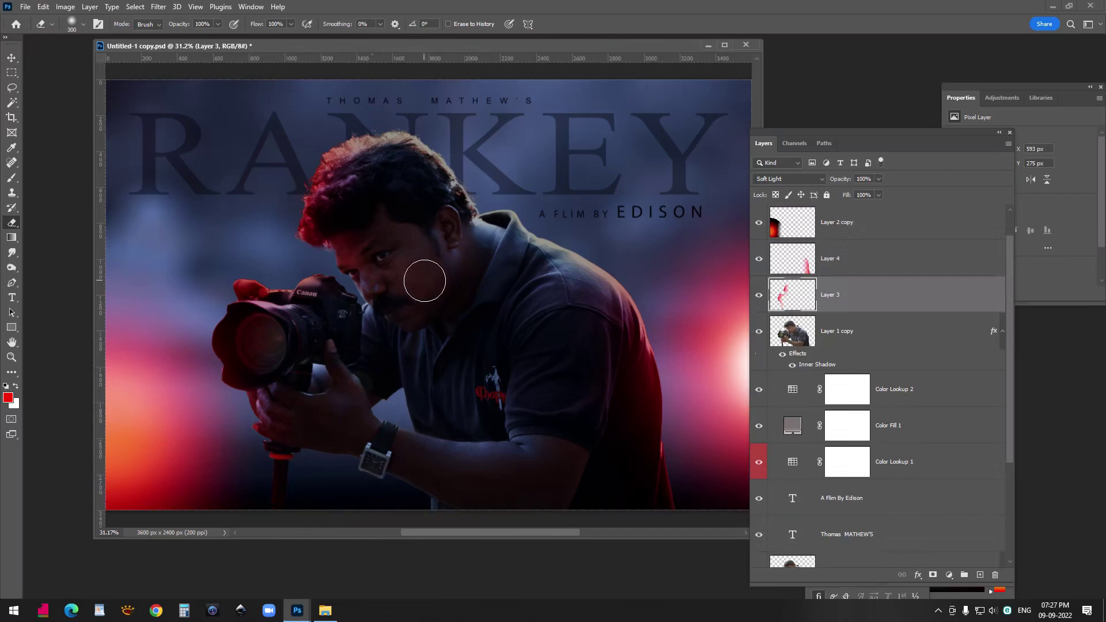
key("bracketleft")
key("bracketleft")
key("bracketleft")
key("bracketright")
key("bracketright")
key("bracketright")
key("bracketright")
key("bracketright")
key("bracketright")
key("bracketleft")
key("bracketleft")
key("bracketleft")
key("bracketleft")
- Brighten the face and forearm on Layer 1 copy with the Dodge tool in Midtones range, reducing the brush to 100 px
left_click(845, 335)
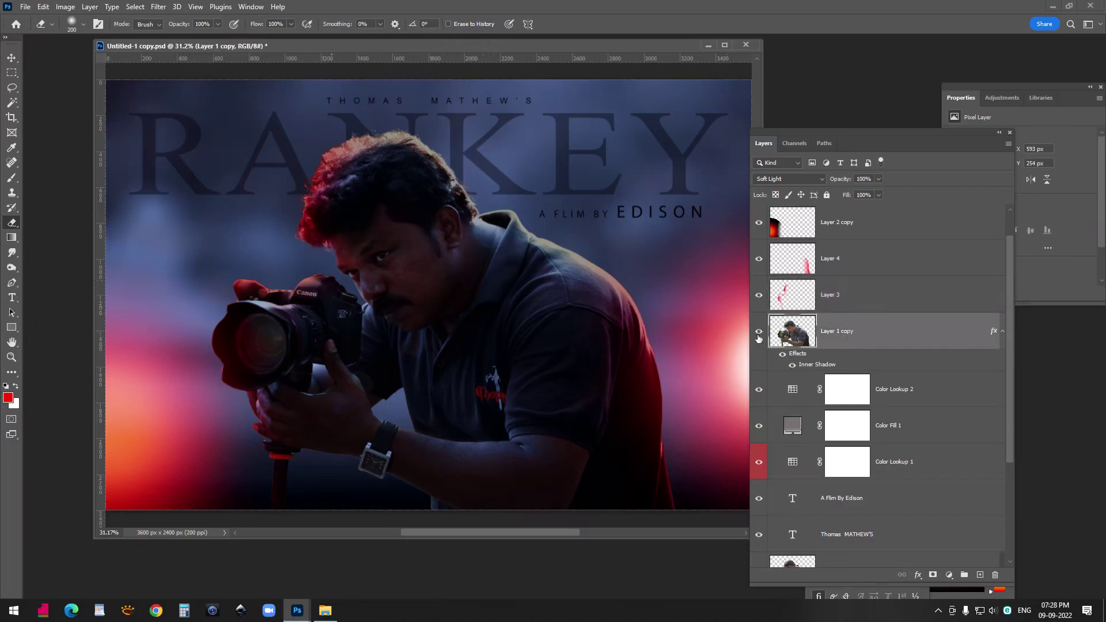
left_click(13, 268)
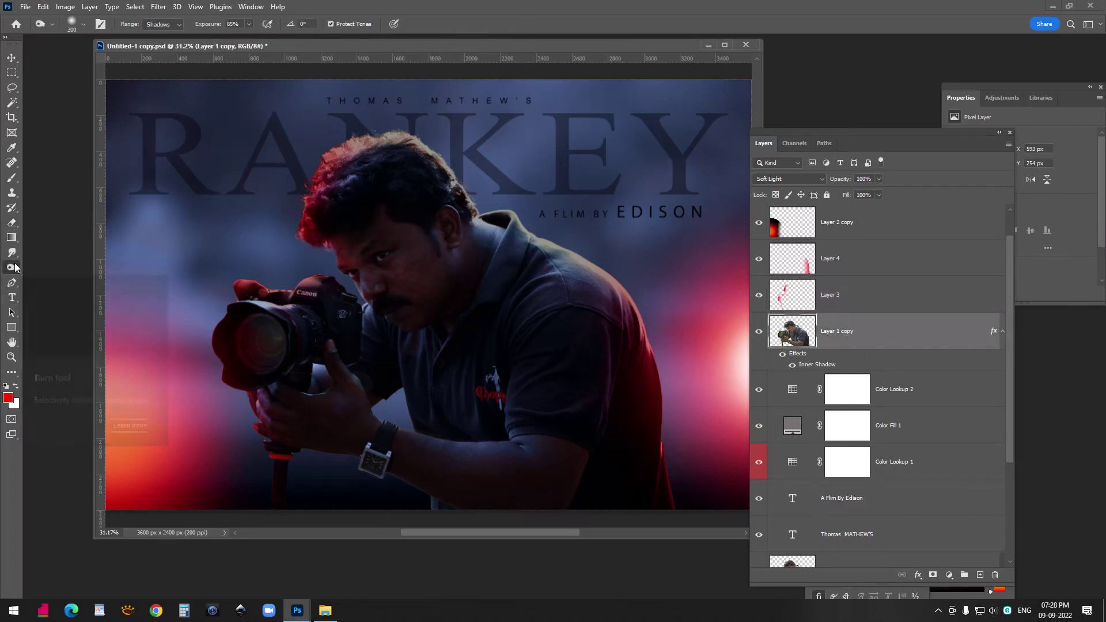
right_click(12, 267)
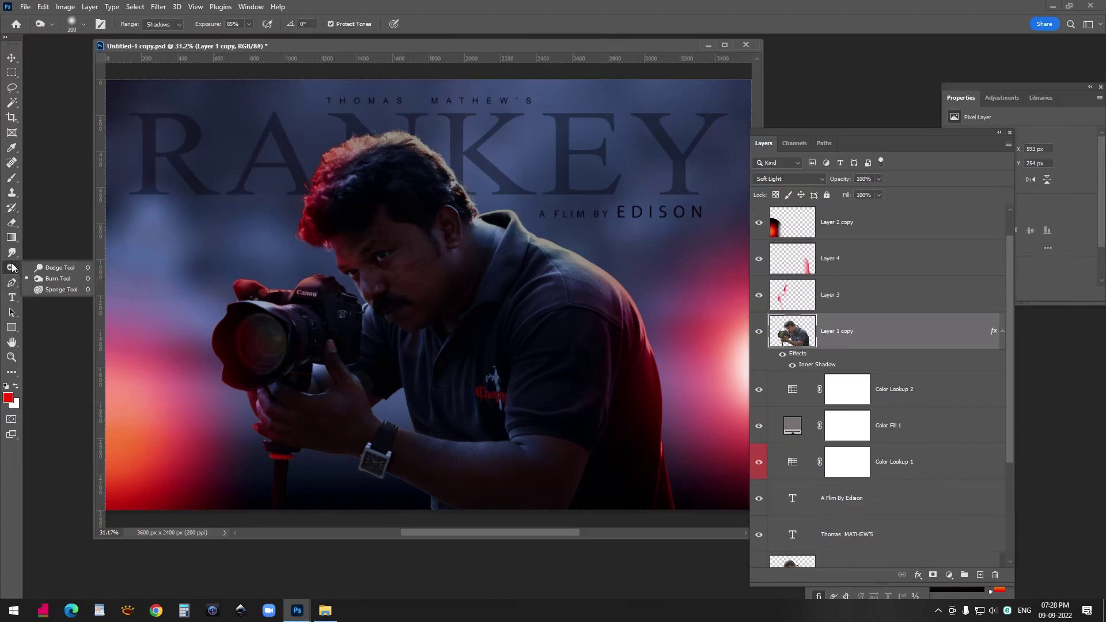
left_click(60, 268)
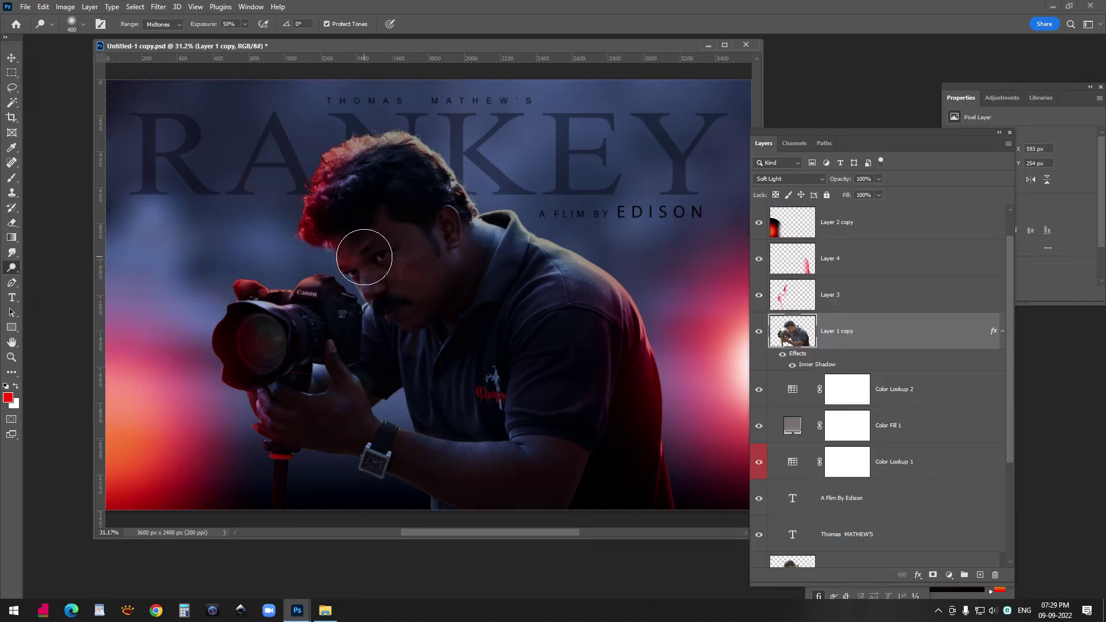
key("bracketleft")
key("bracketleft")
key("bracketleft")
key("bracketleft")
key("bracketleft")
key("bracketleft")
key("bracketleft")
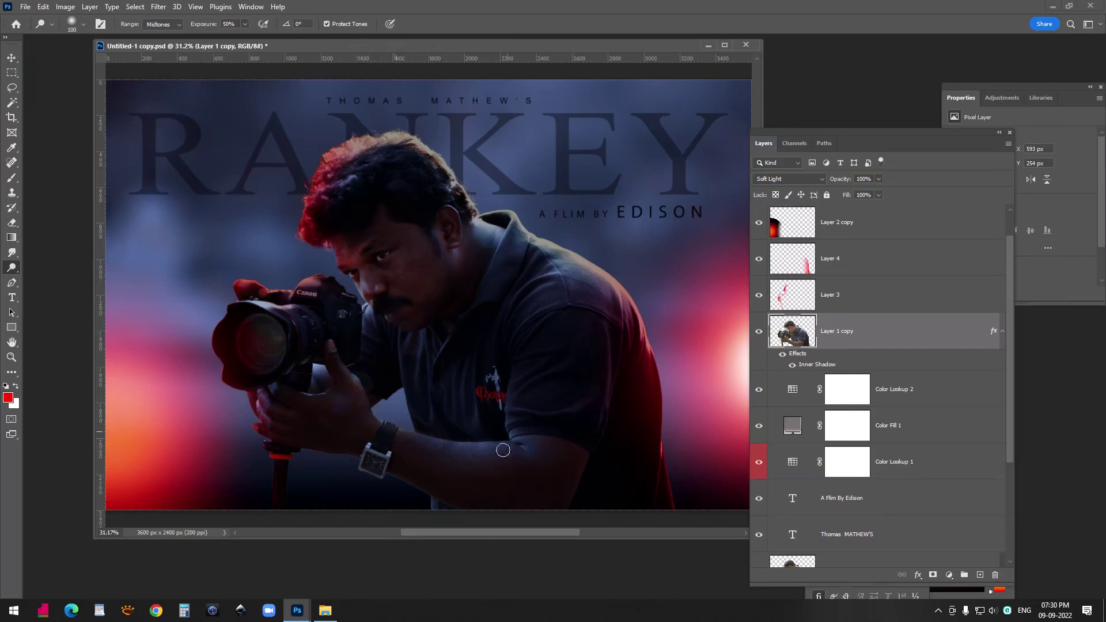
left_click_drag(421, 438, 503, 447)
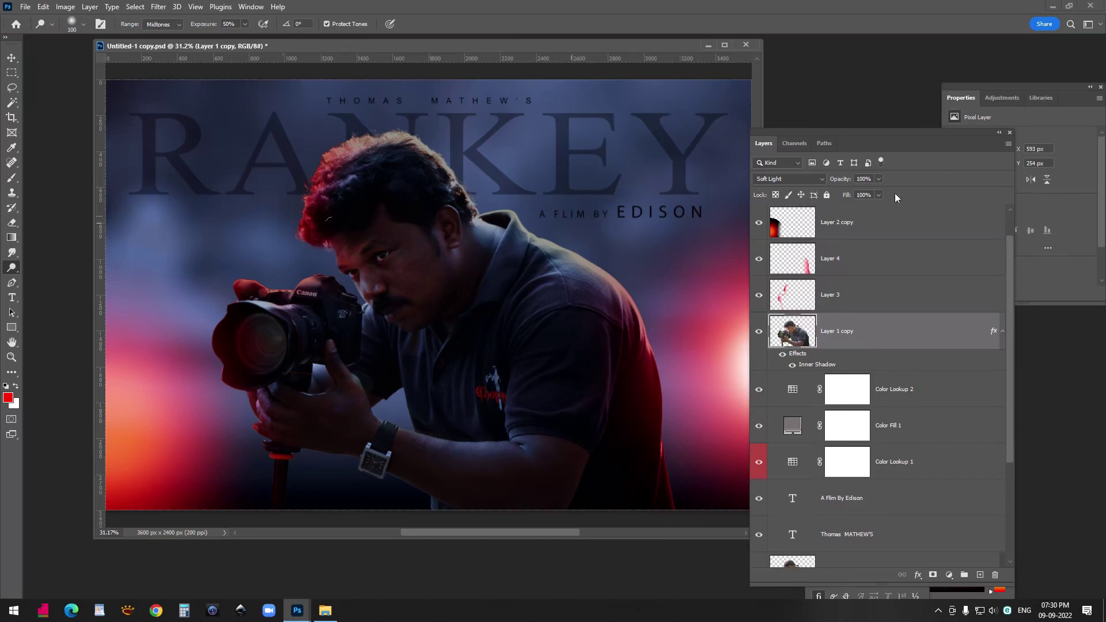
- Smooth the skin on Layer 1 copy by applying the Camera Raw Filter with Noise Reduction set to 35
left_click_drag(808, 134, 863, 126)
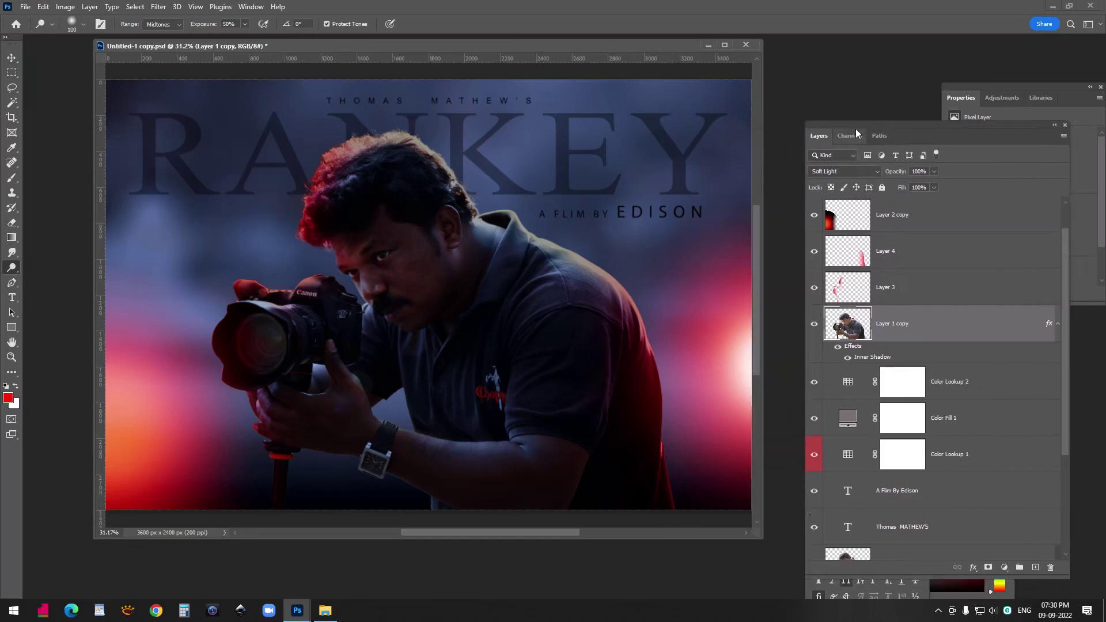
key("z")
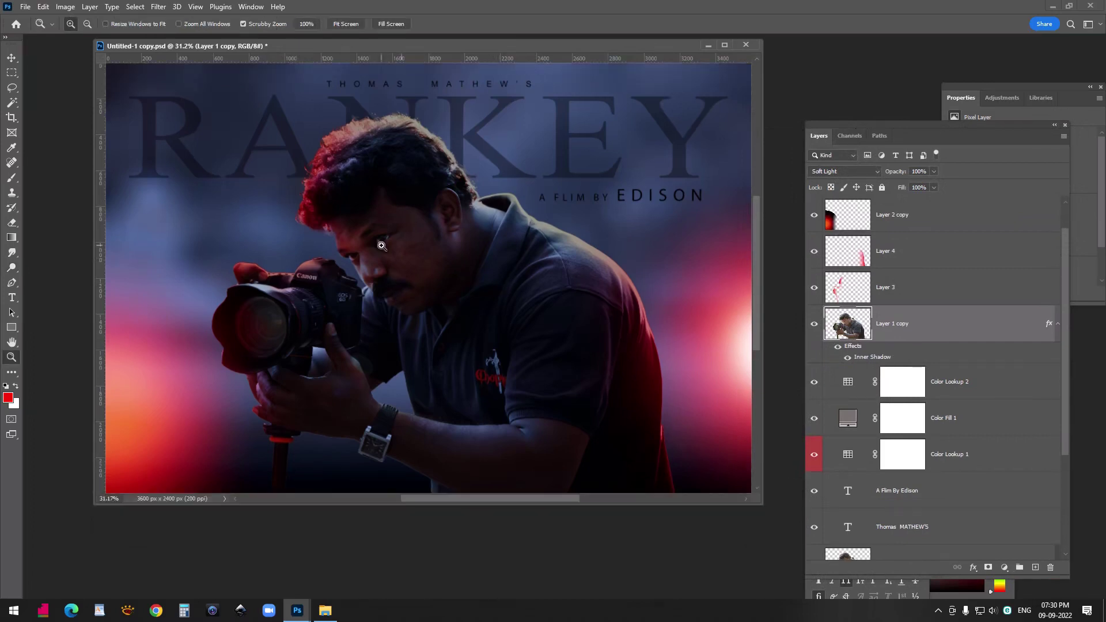
mouse_move(393, 241)
left_mouse_down()
mouse_move(400, 230)
mouse_move(403, 257)
left_mouse_up()
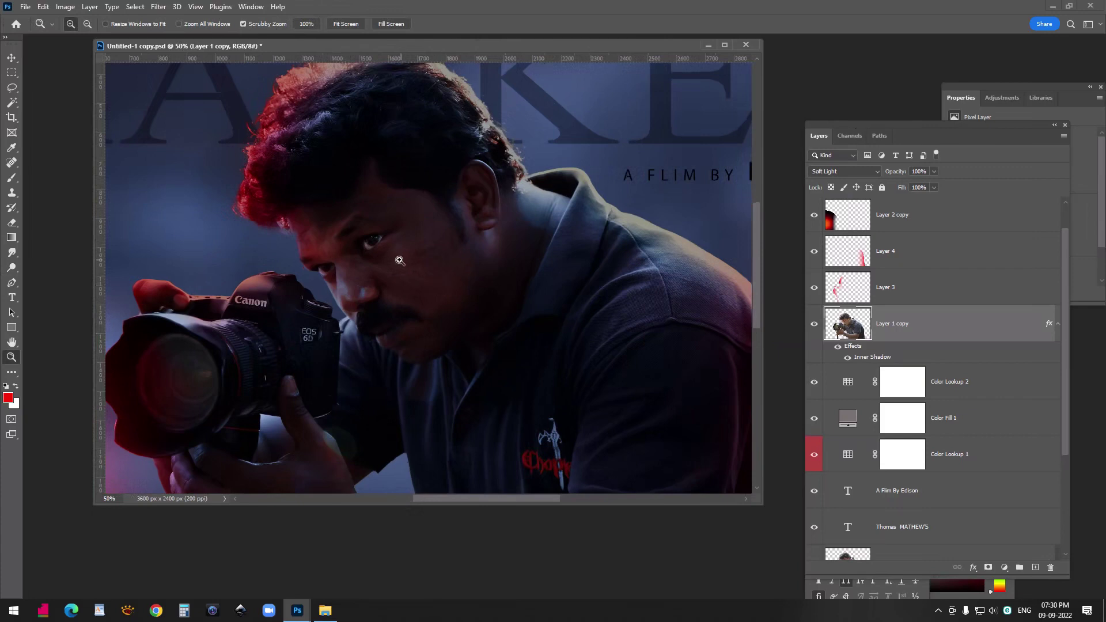
key("ctrl+minus")
key("ctrl+minus")
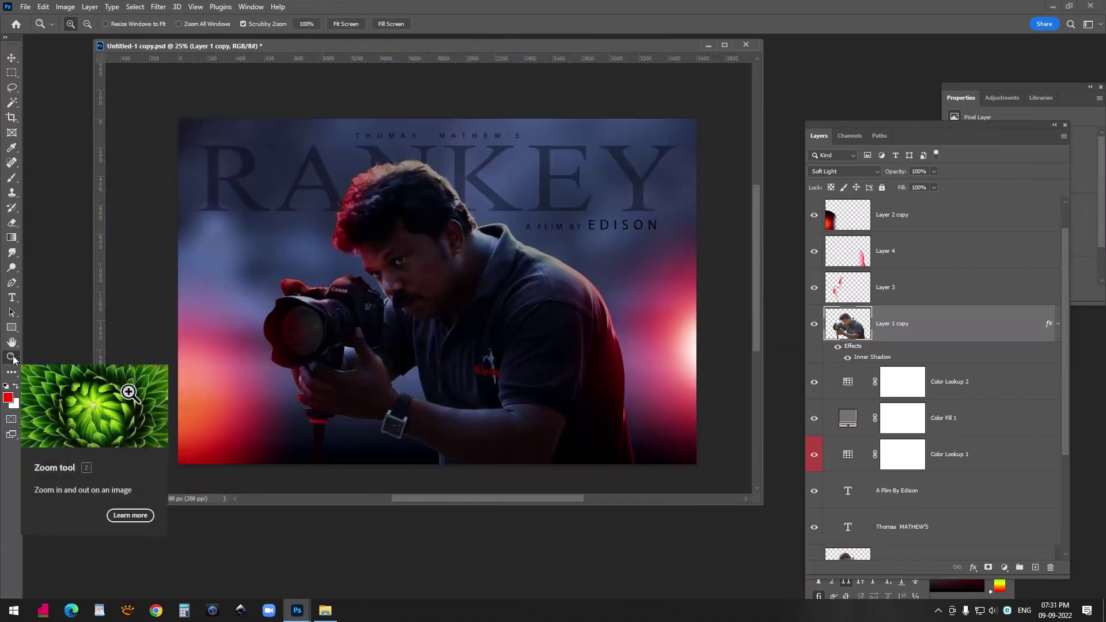
left_click(412, 273)
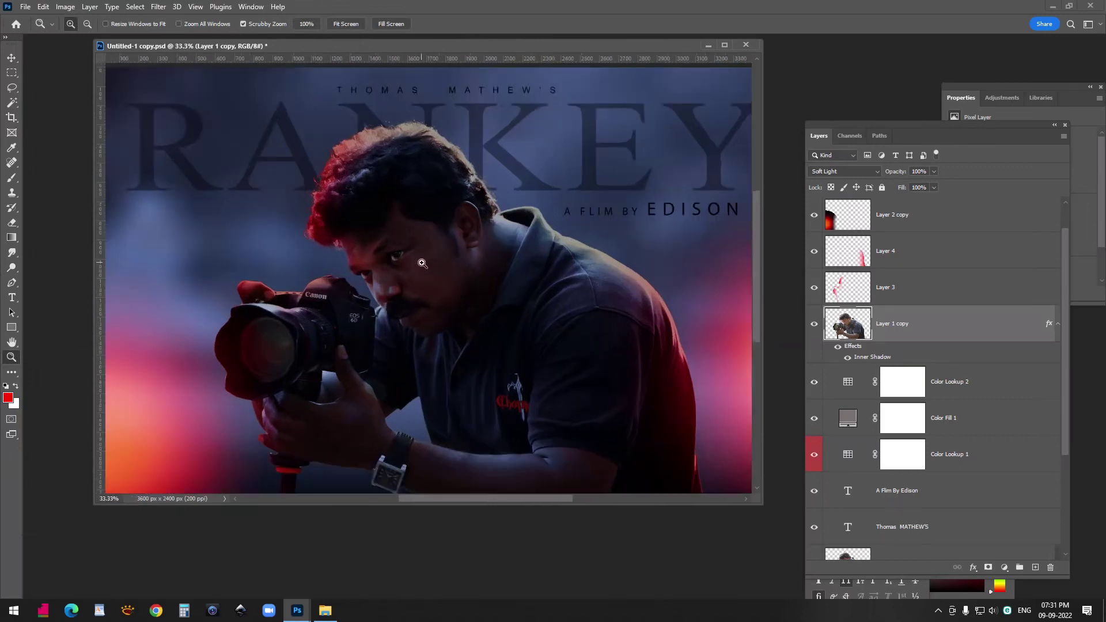
left_click(419, 261)
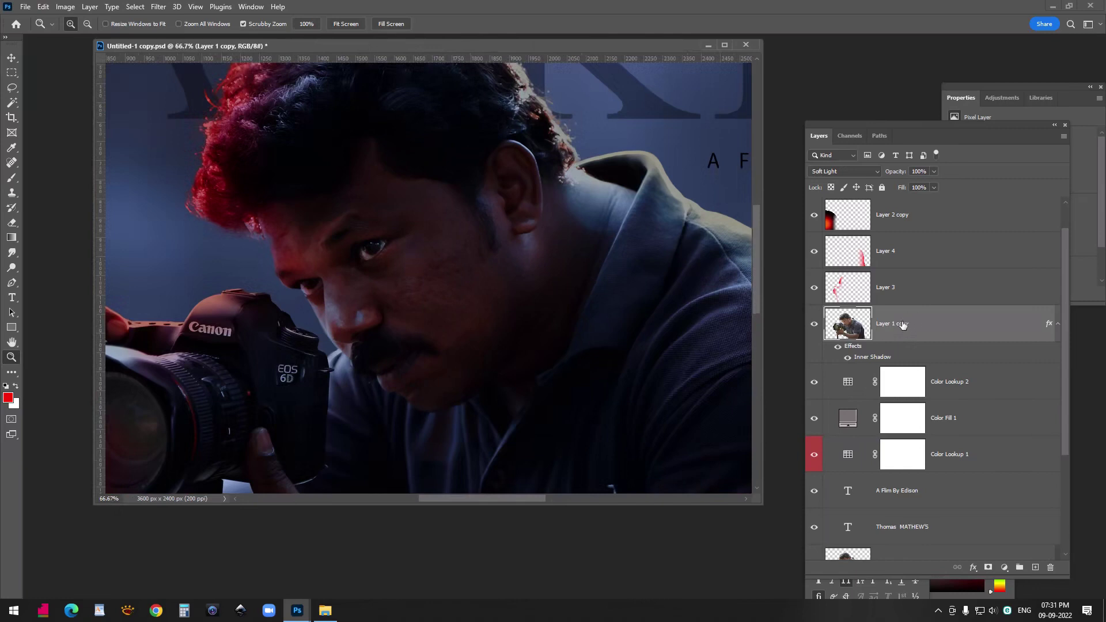
left_click(156, 7)
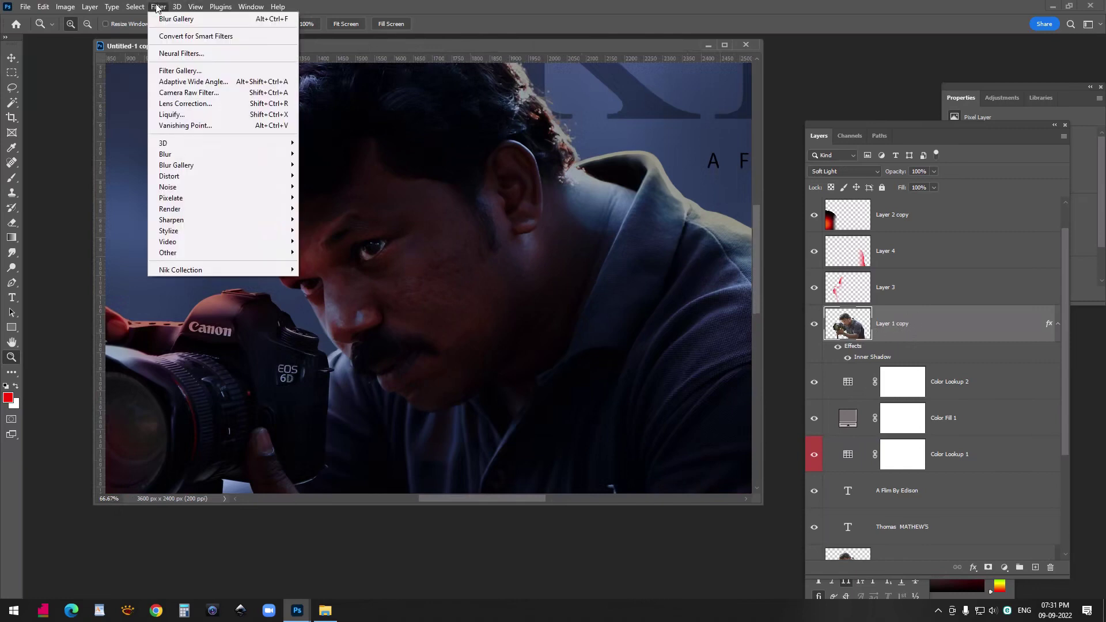
left_click(180, 92)
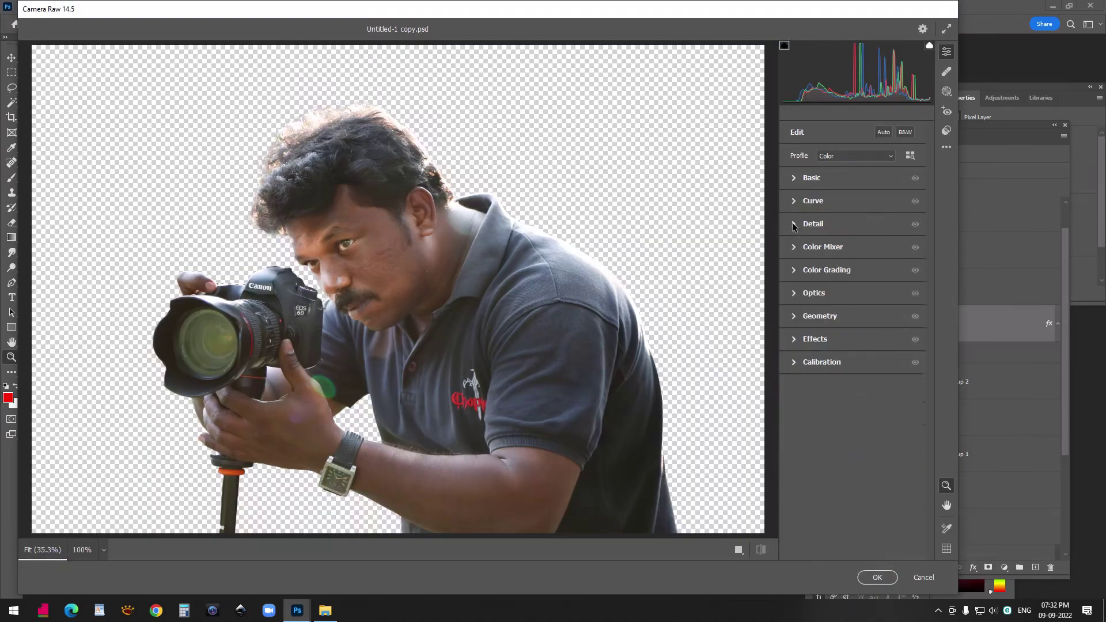
left_click(793, 224)
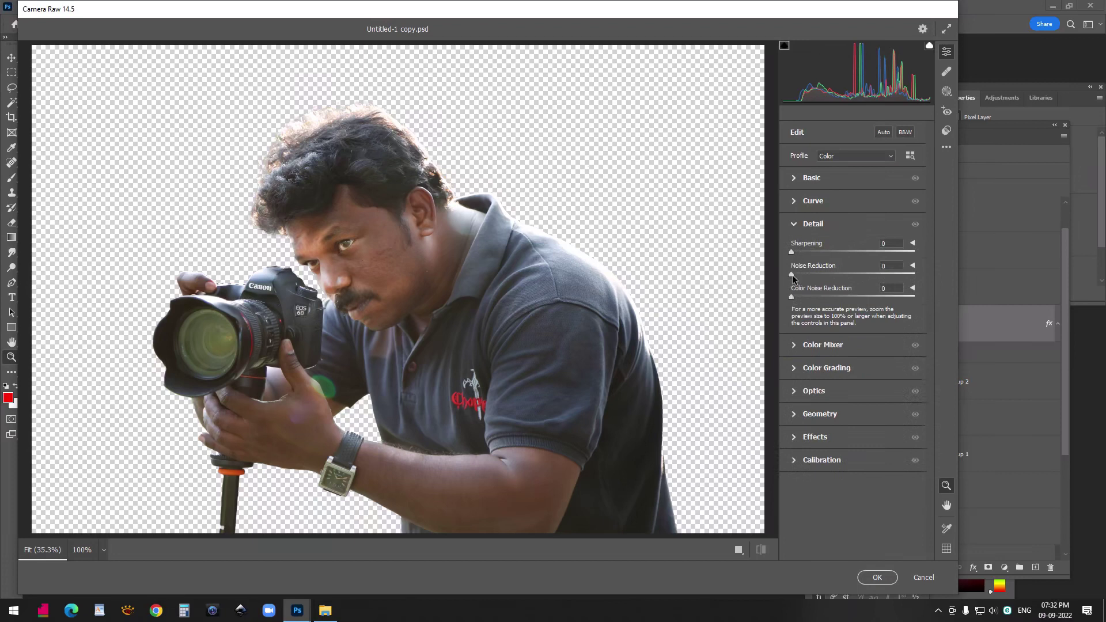
left_click_drag(793, 276, 830, 277)
left_click(893, 266)
type("35")
left_click(876, 578)
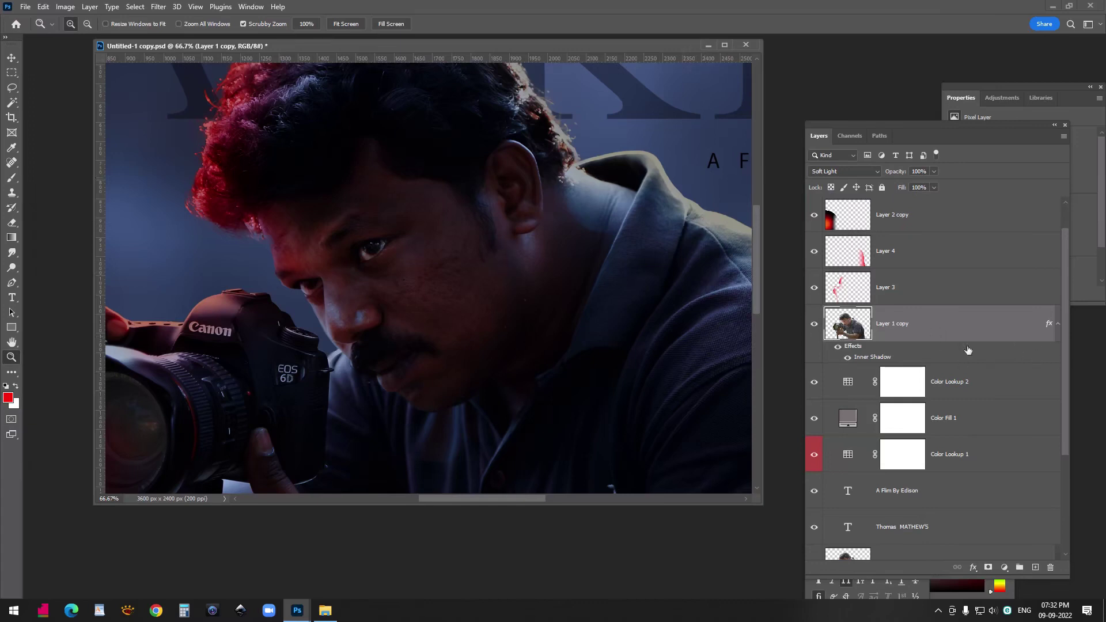
- Reapply the last Camera Raw Filter to Layer 1 and fit the whole poster on screen
scroll(1004, 370, "down", 3)
scroll(982, 375, "down", 1)
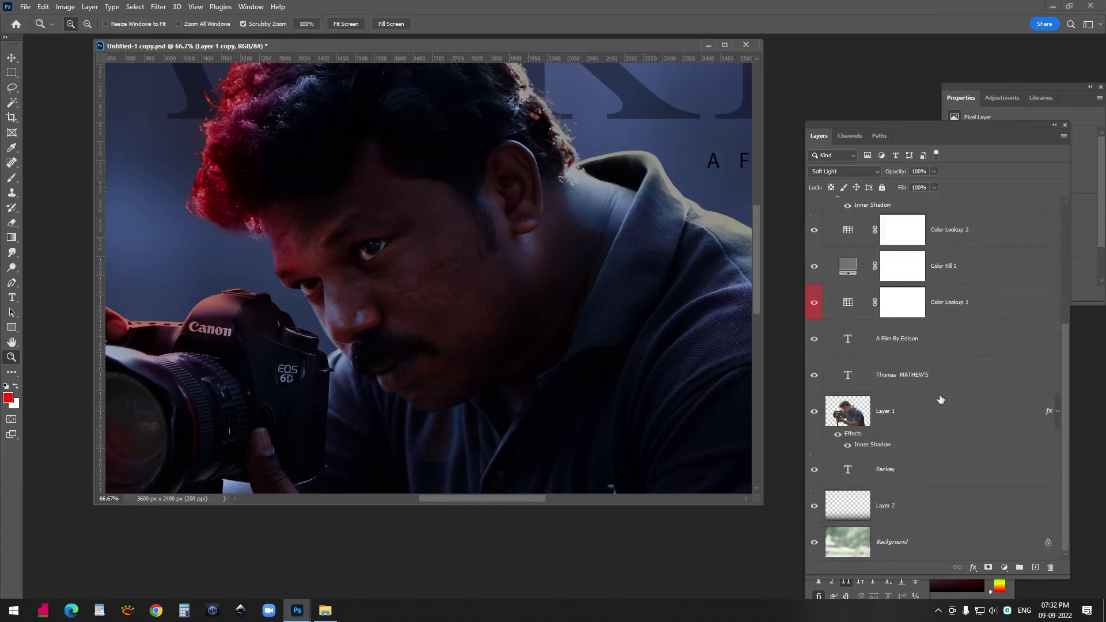
left_click(898, 411)
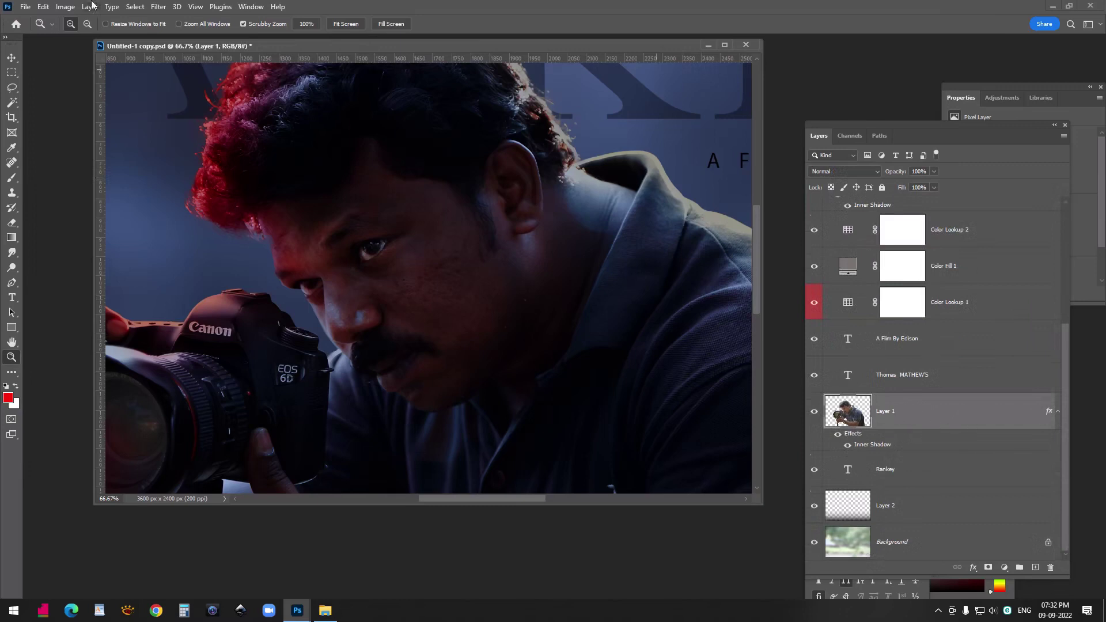
left_click(159, 8)
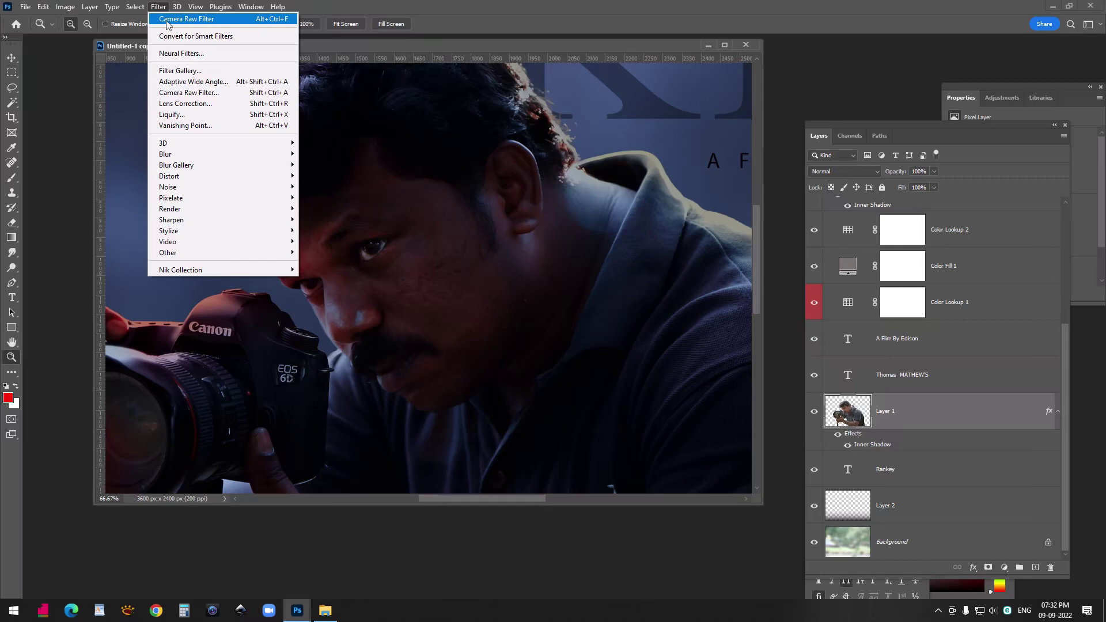
left_click(210, 20)
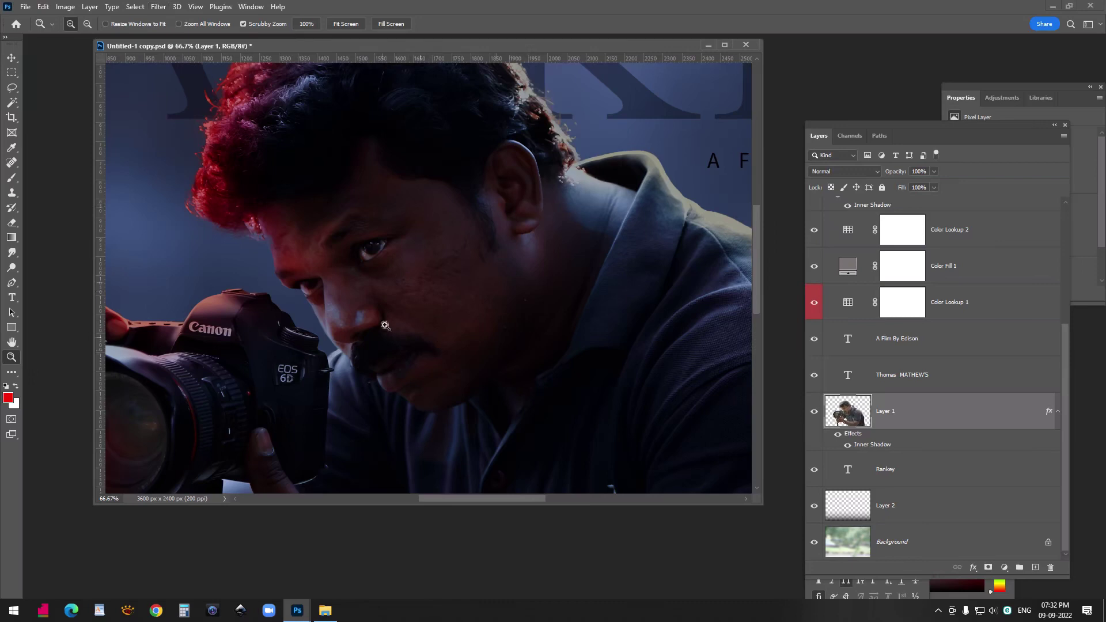
right_click(458, 272)
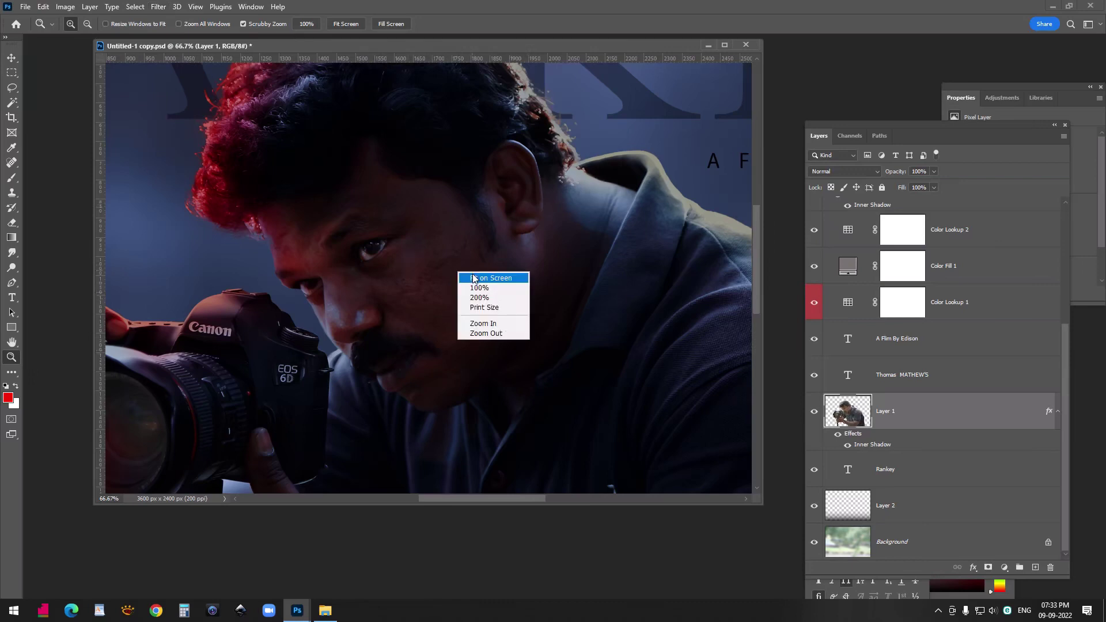
left_click(466, 278)
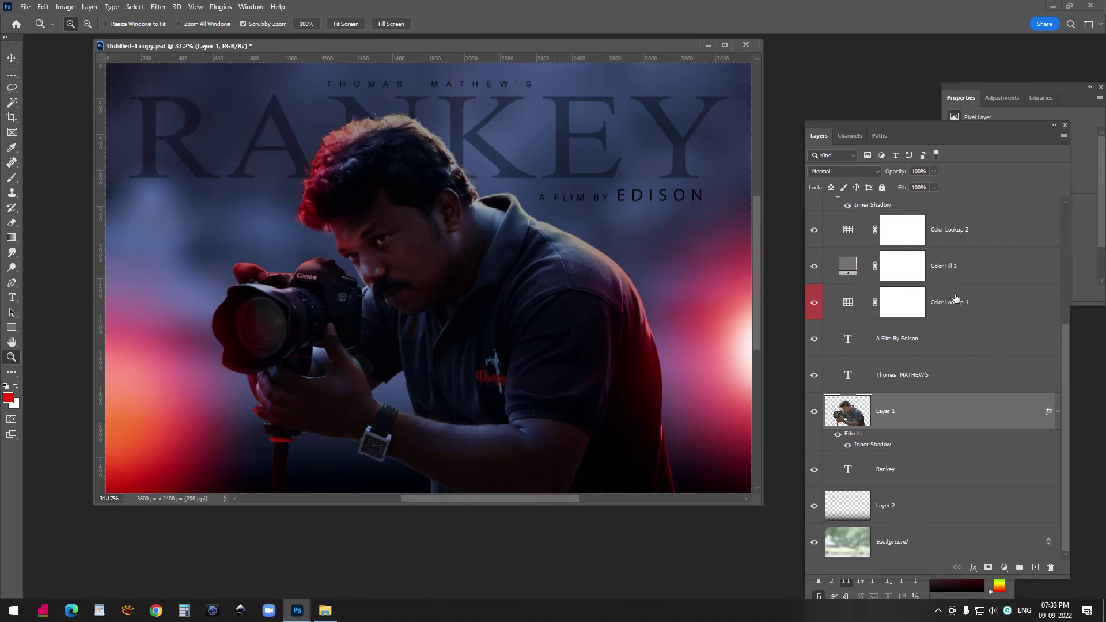
- Hide Color Lookup 2 and the red light layers: Layer 2 copy, Layer 2 copy 2, Layer 4 and Layer 3
left_click(814, 231)
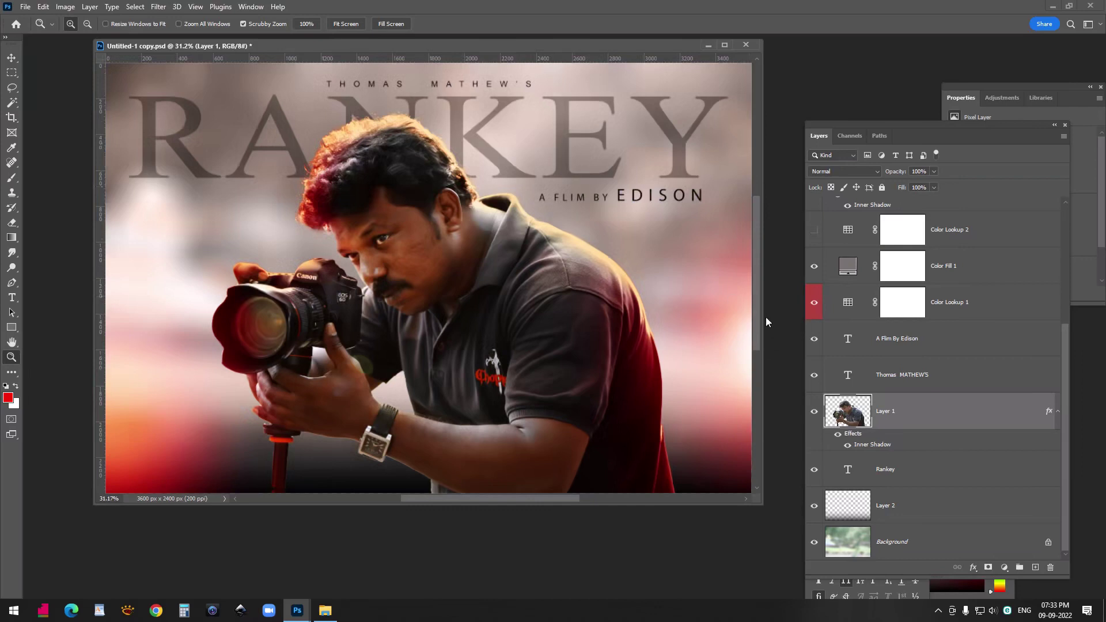
scroll(814, 333, "up", 3)
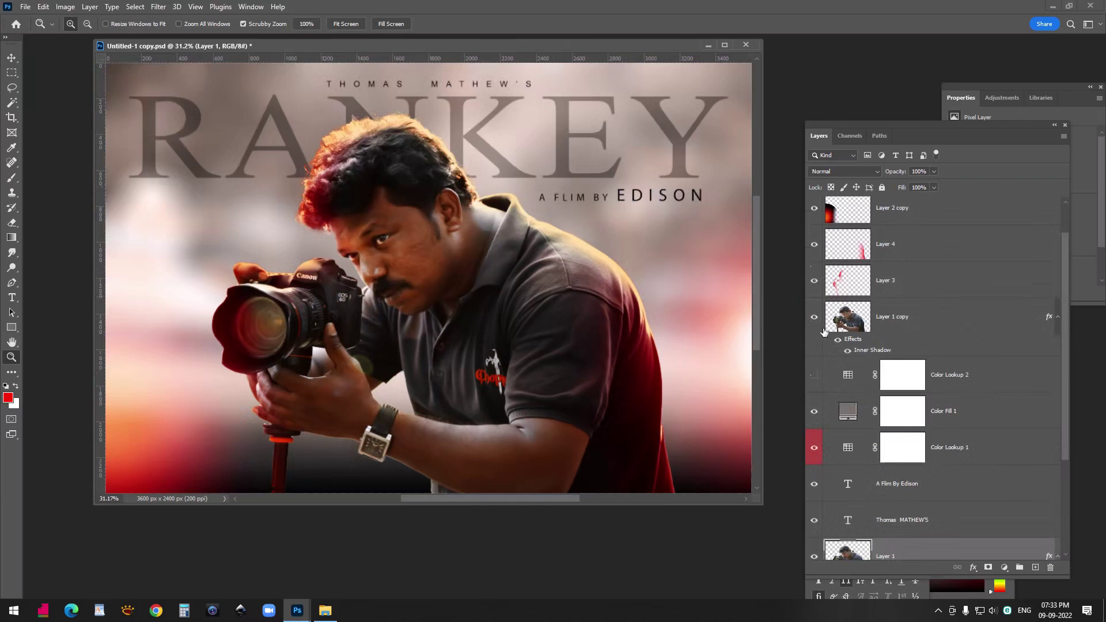
left_click(814, 209)
scroll(814, 228, "up", 1)
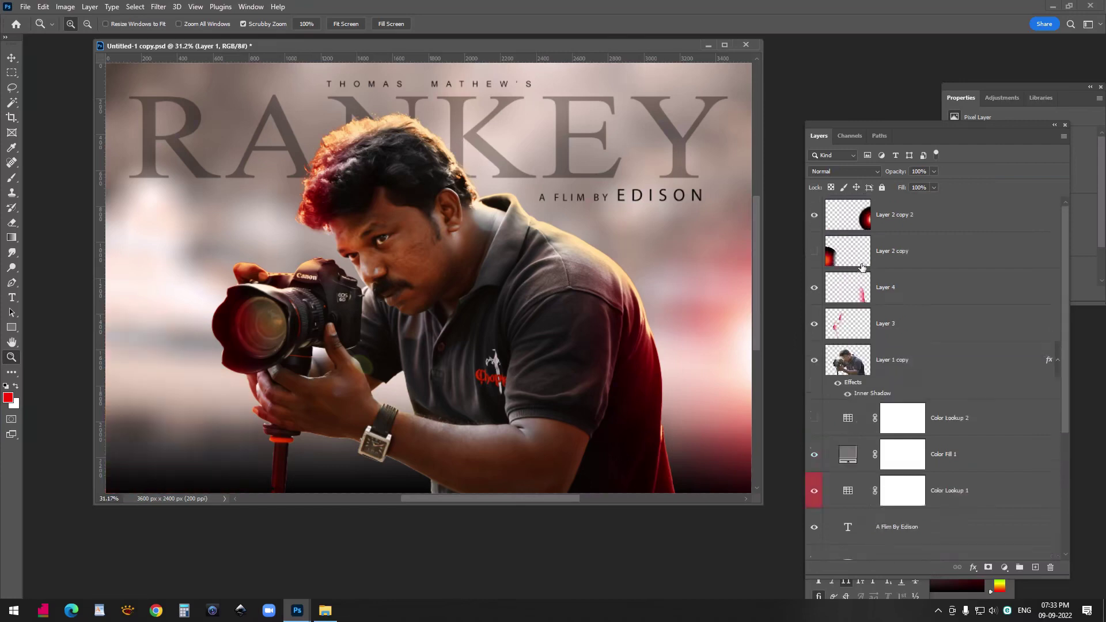
left_click(815, 216)
left_click(814, 288)
left_click(813, 324)
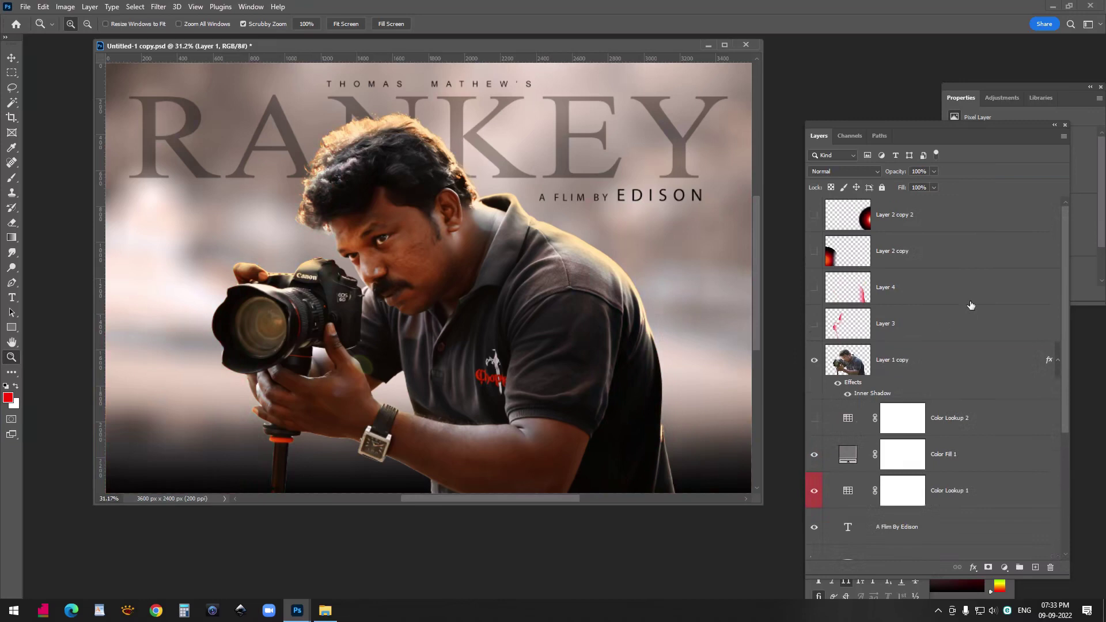
- Hide Layer 1 copy and the dark gradient on Layer 2
scroll(976, 321, "down", 2)
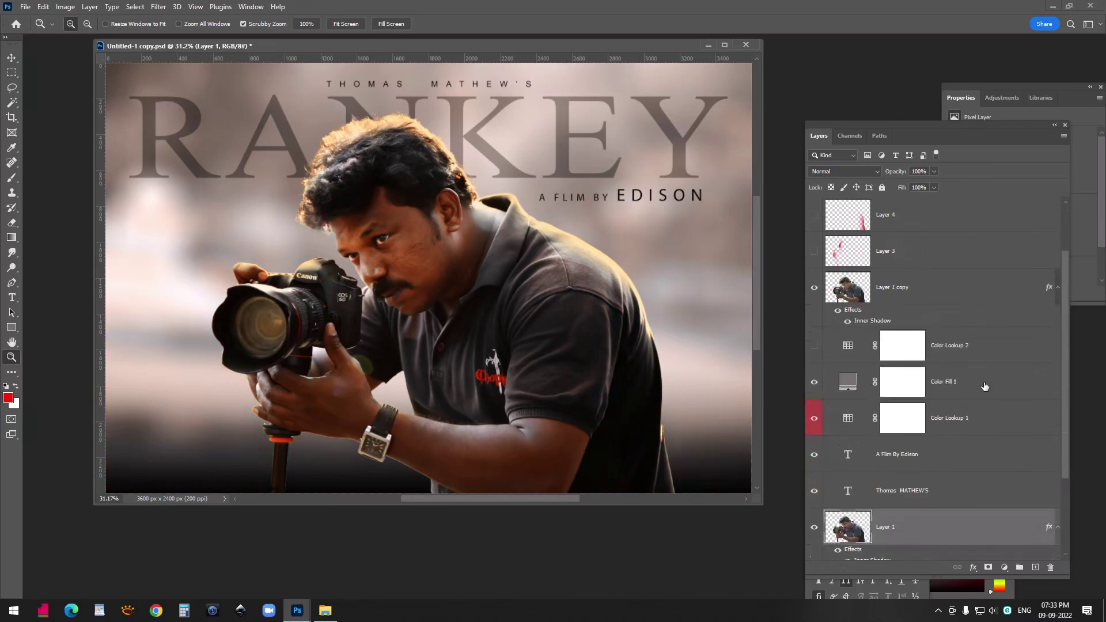
scroll(986, 352, "down", 1)
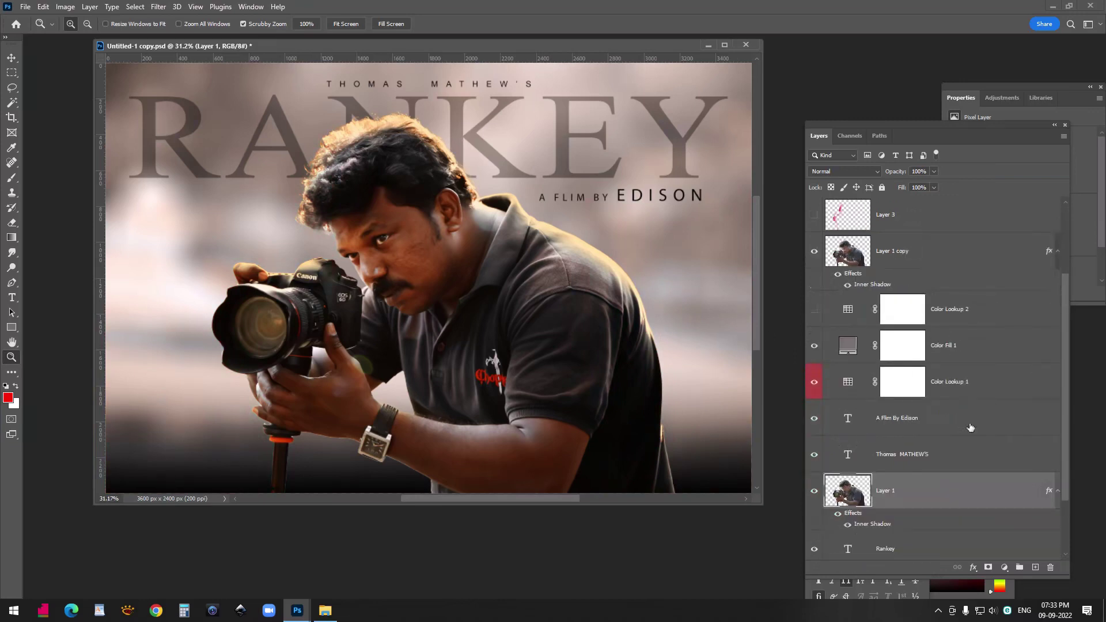
left_click(814, 253)
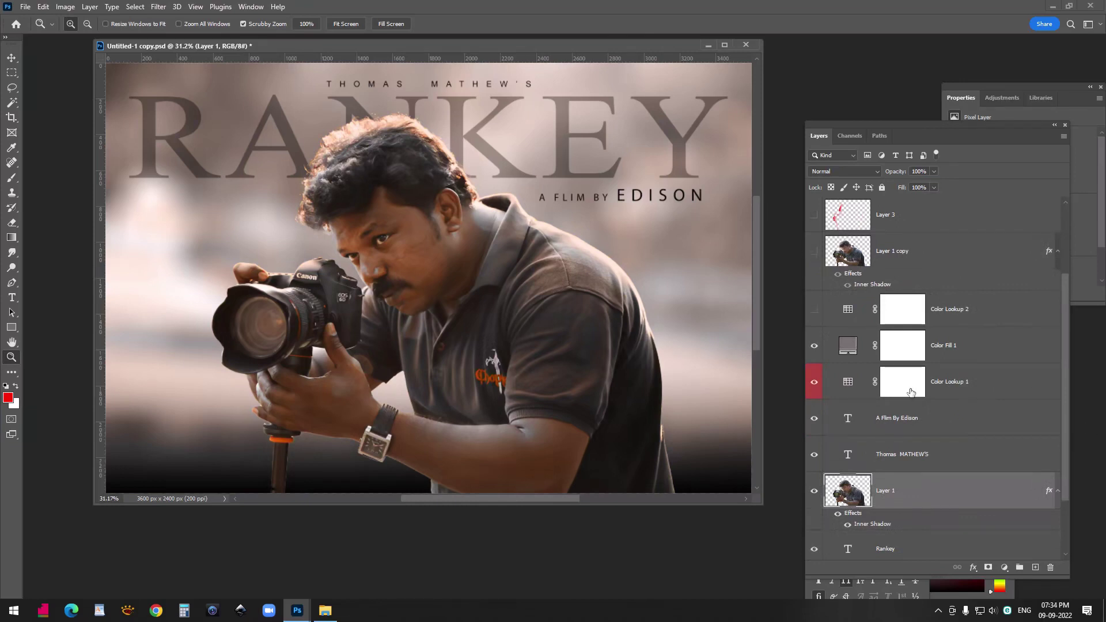
scroll(966, 441, "down", 3)
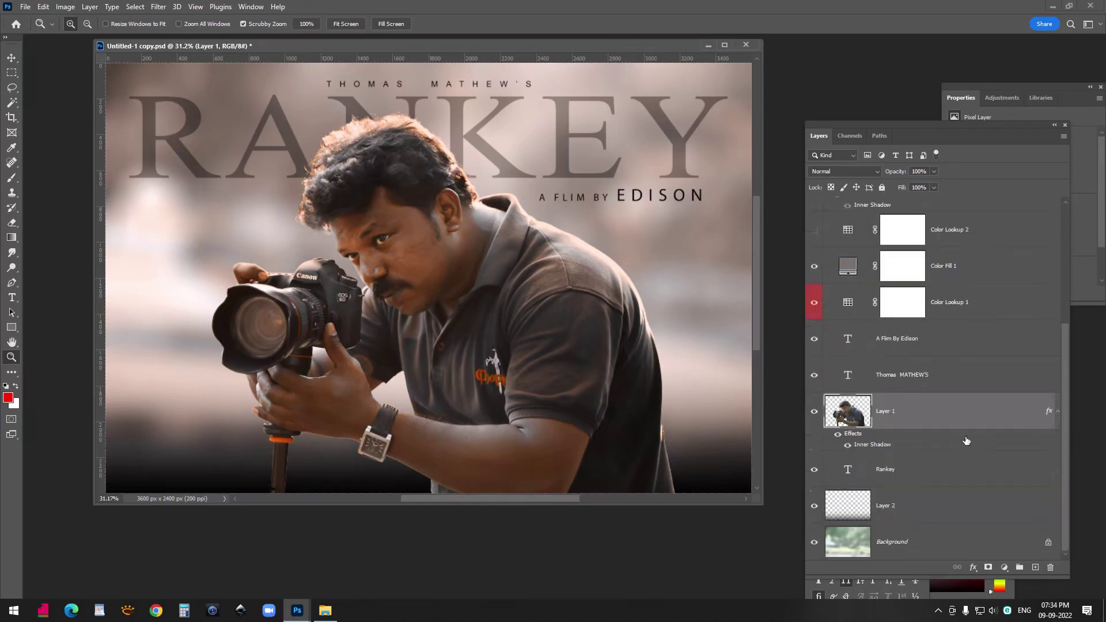
left_click(814, 501)
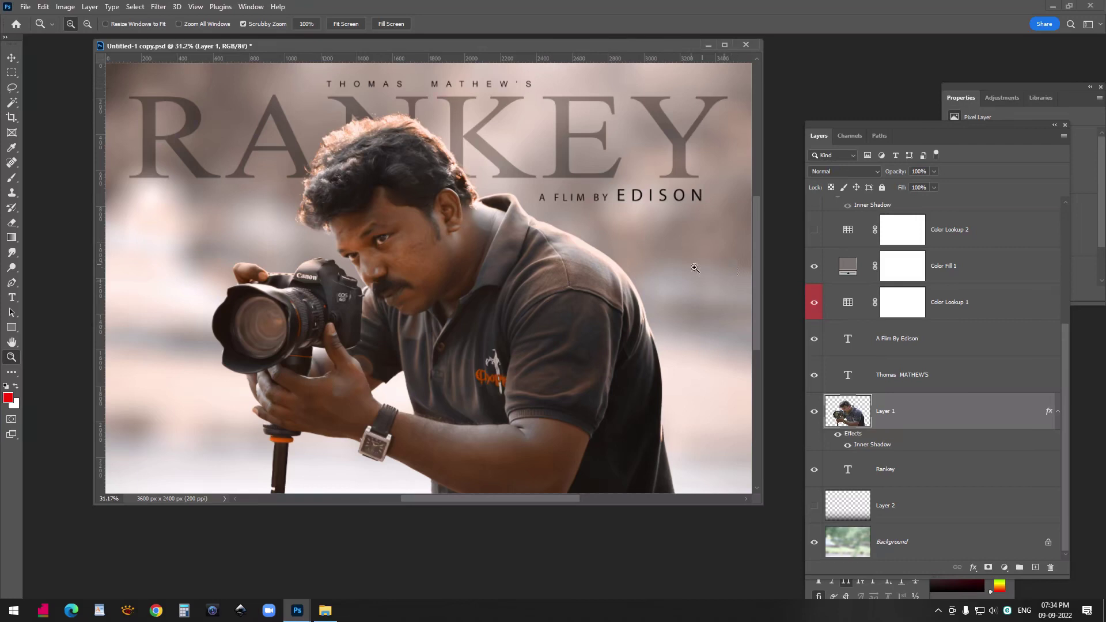
left_click(25, 7)
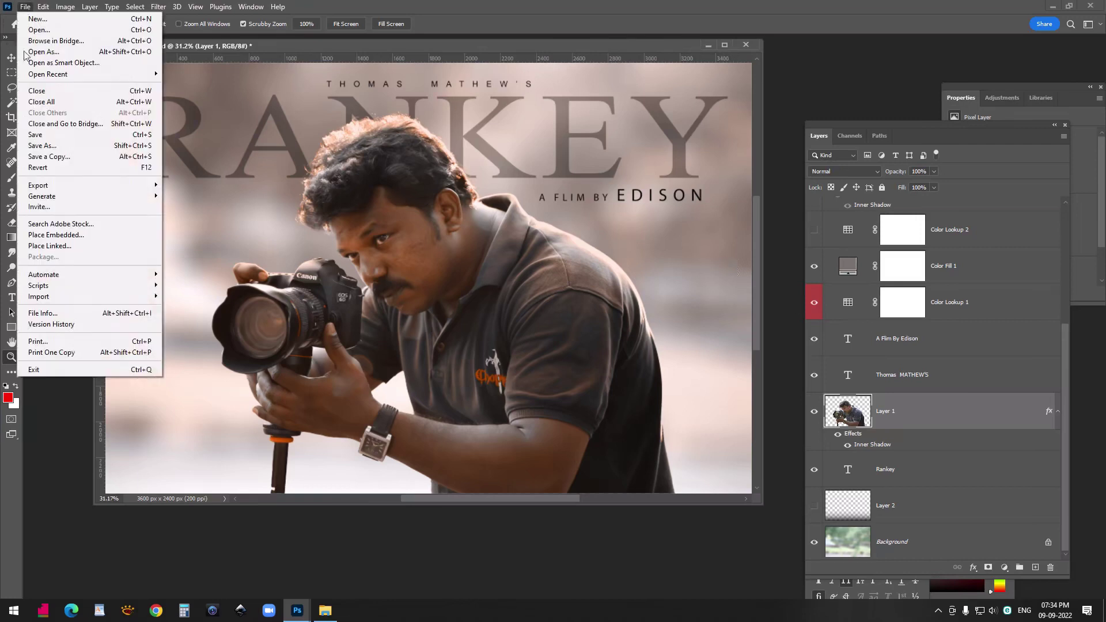
left_click(50, 157)
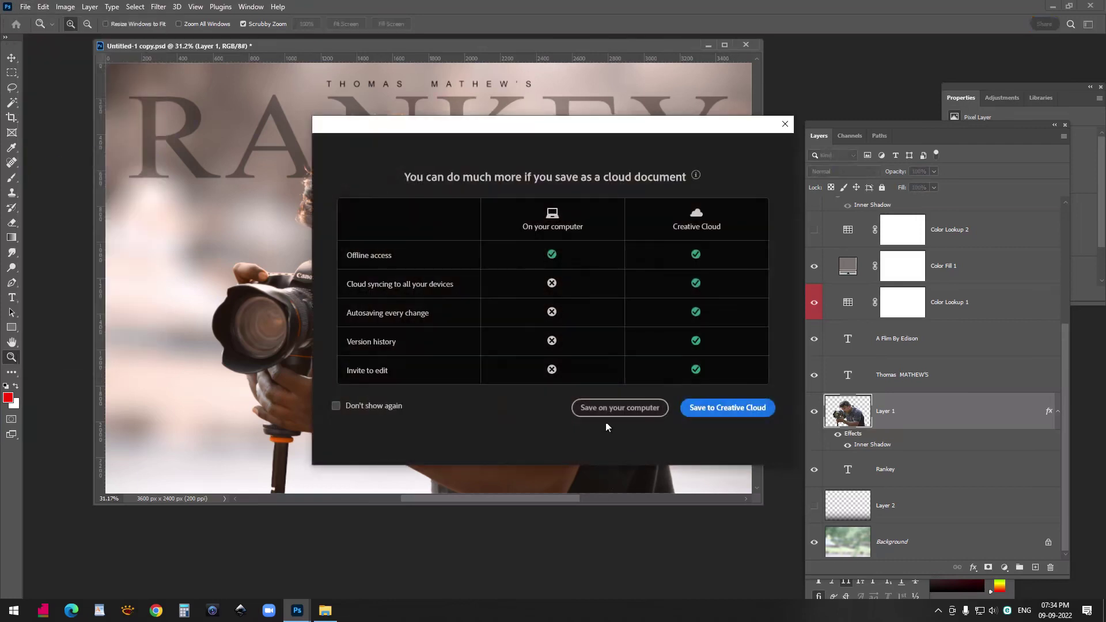
left_click(602, 413)
left_click(257, 356)
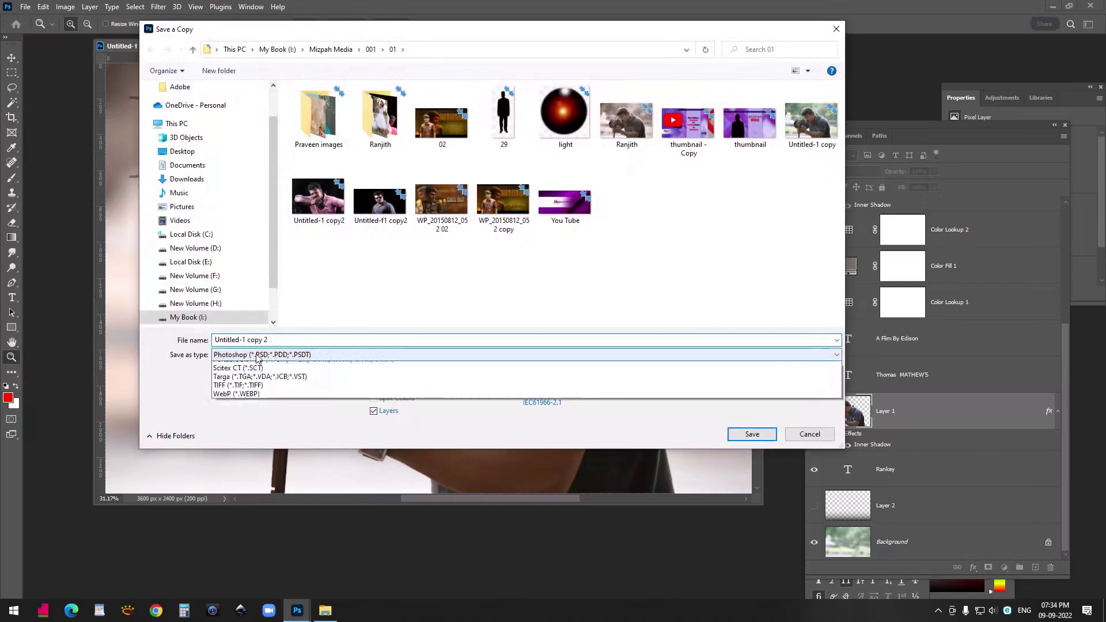
left_click(259, 435)
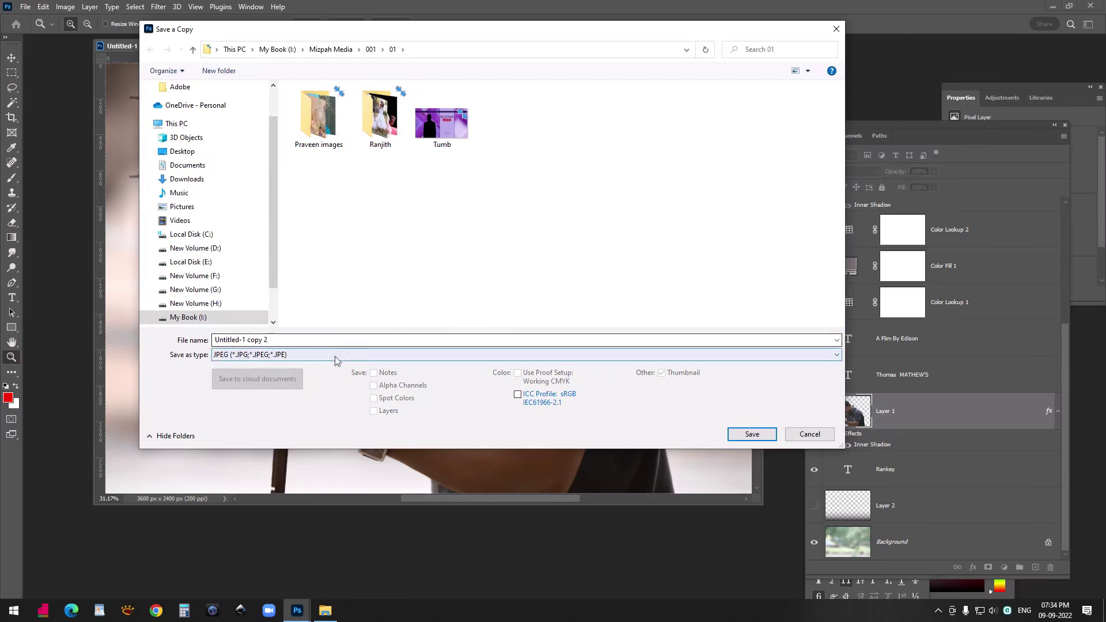
left_click(809, 434)
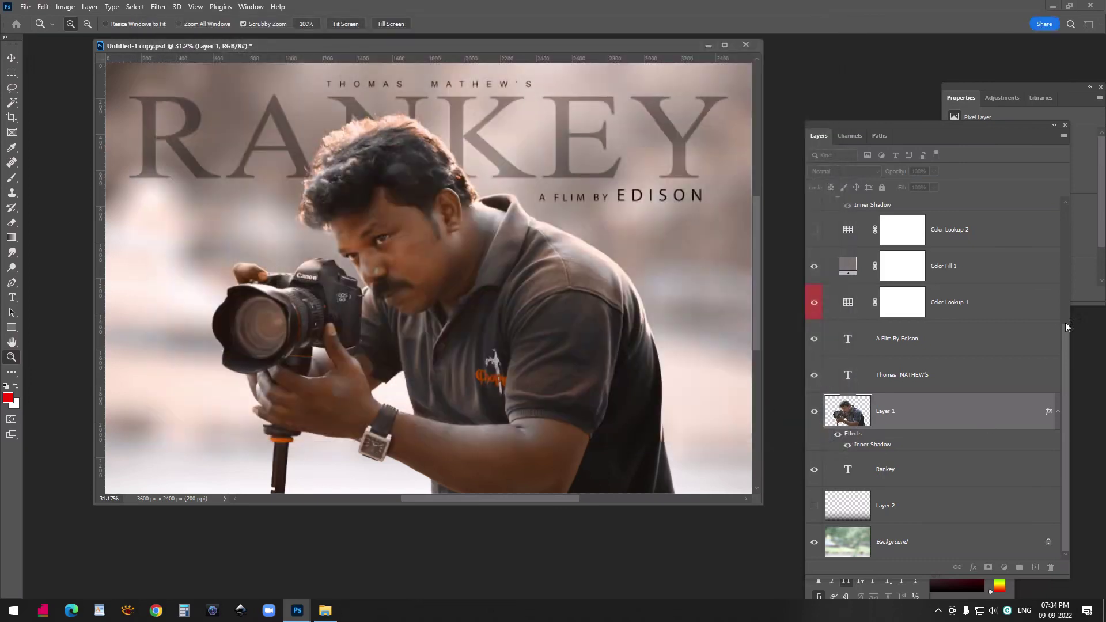
- Show all the hidden layers again, from Layer 2 copy 2 through Color Lookup 2, plus Layer 2
left_click_drag(1066, 365, 1067, 219)
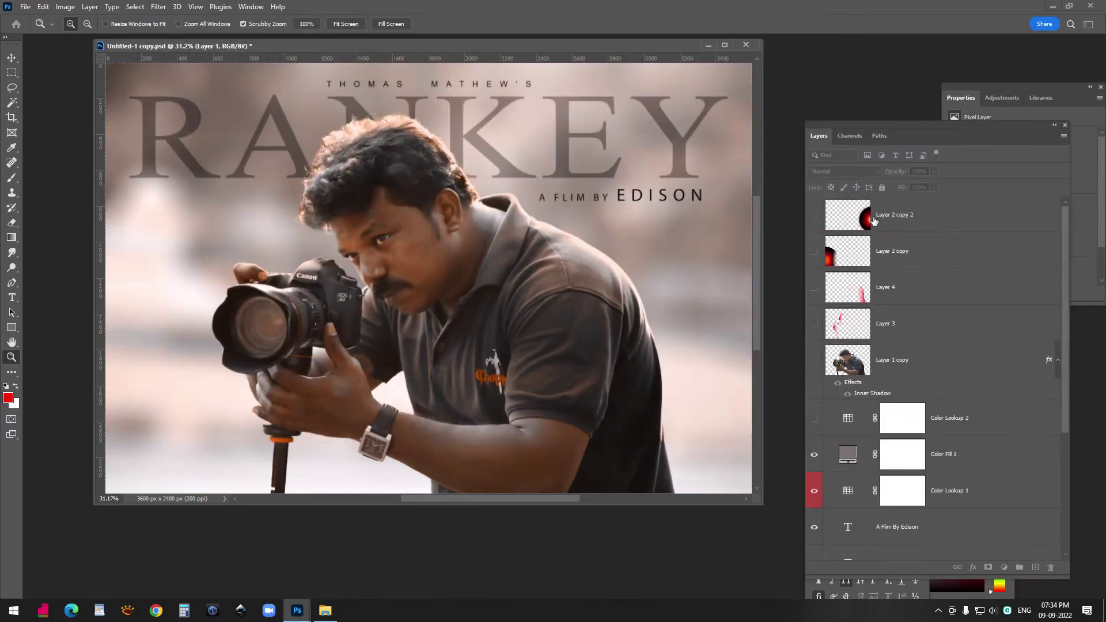
left_click_drag(813, 216, 814, 423)
scroll(954, 358, "down", 3)
scroll(954, 358, "down", 2)
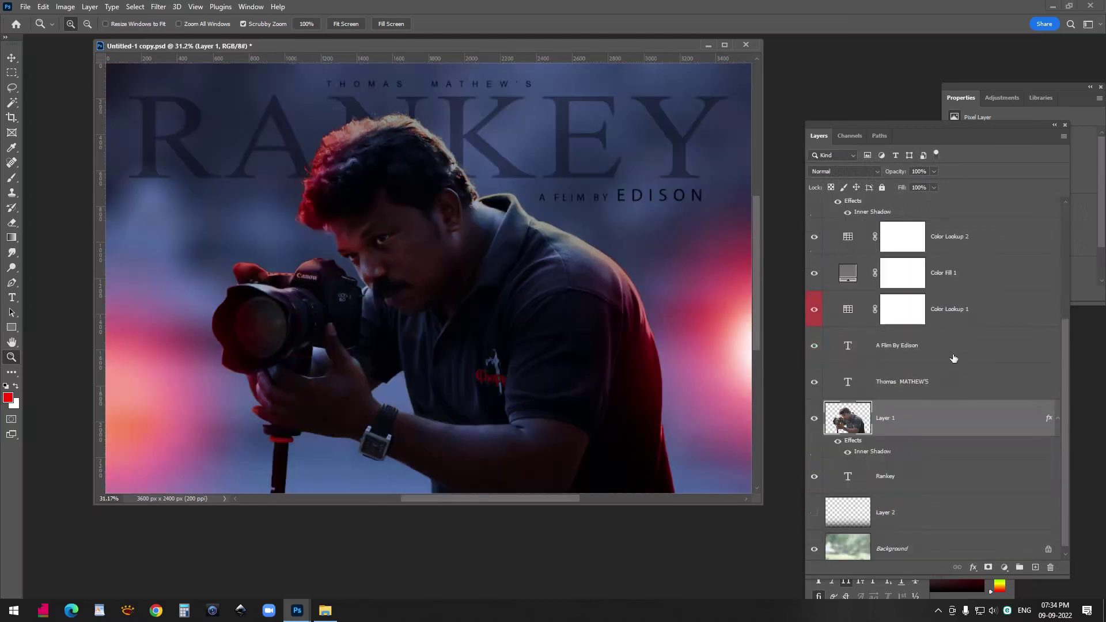
left_click(813, 506)
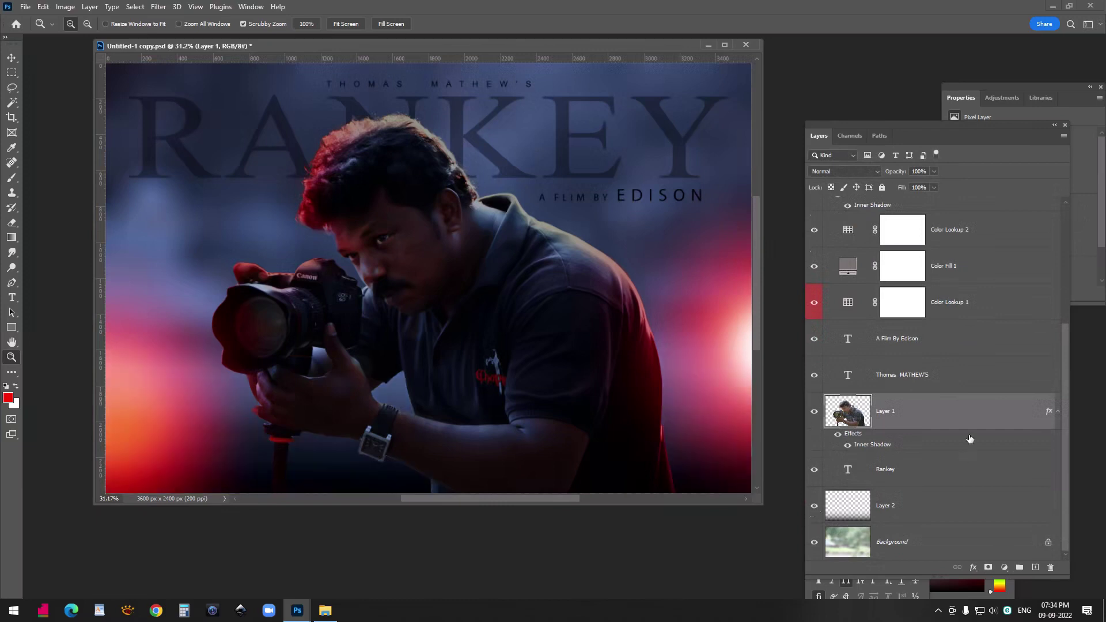
- Enlarge the document window around the whole poster and save the PSD with Maximize Compatibility enabled
left_click_drag(758, 503, 800, 545)
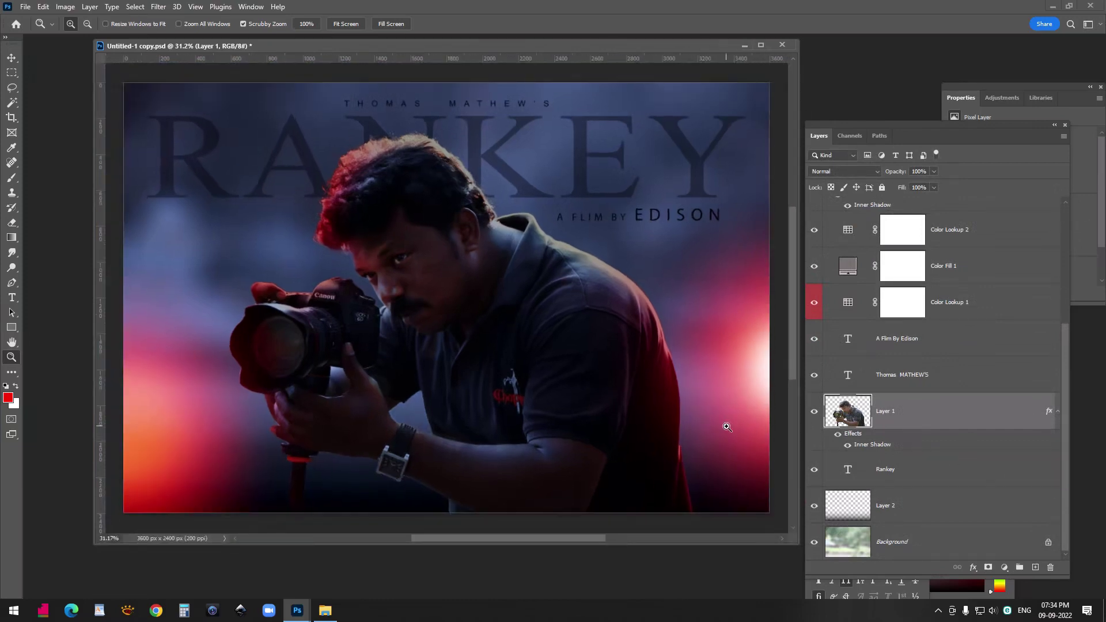
key("ctrl+s")
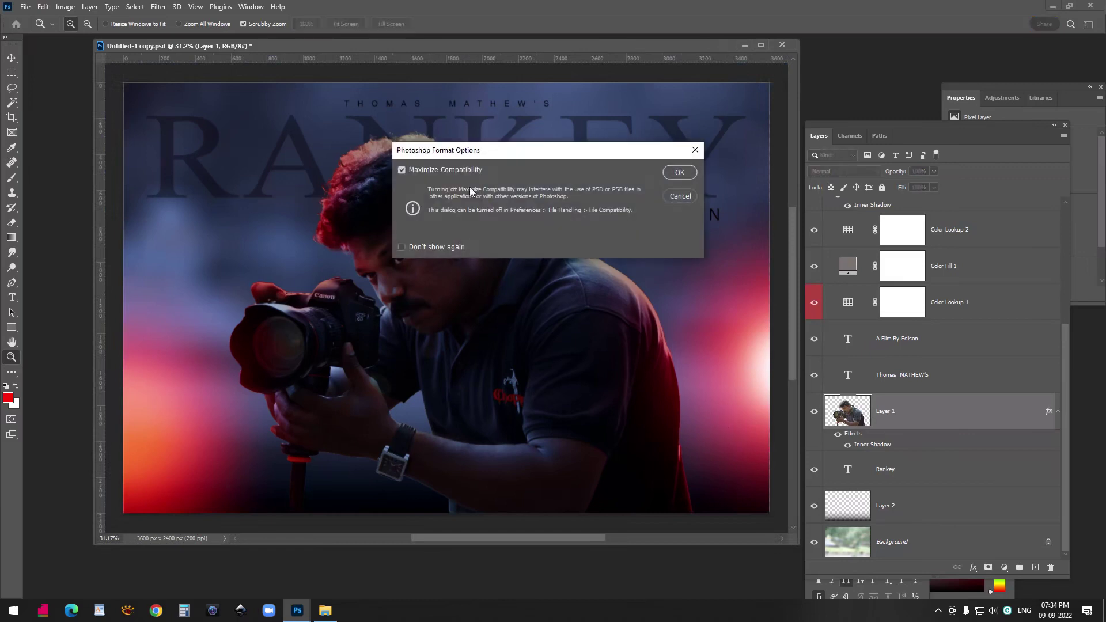
left_click(680, 173)
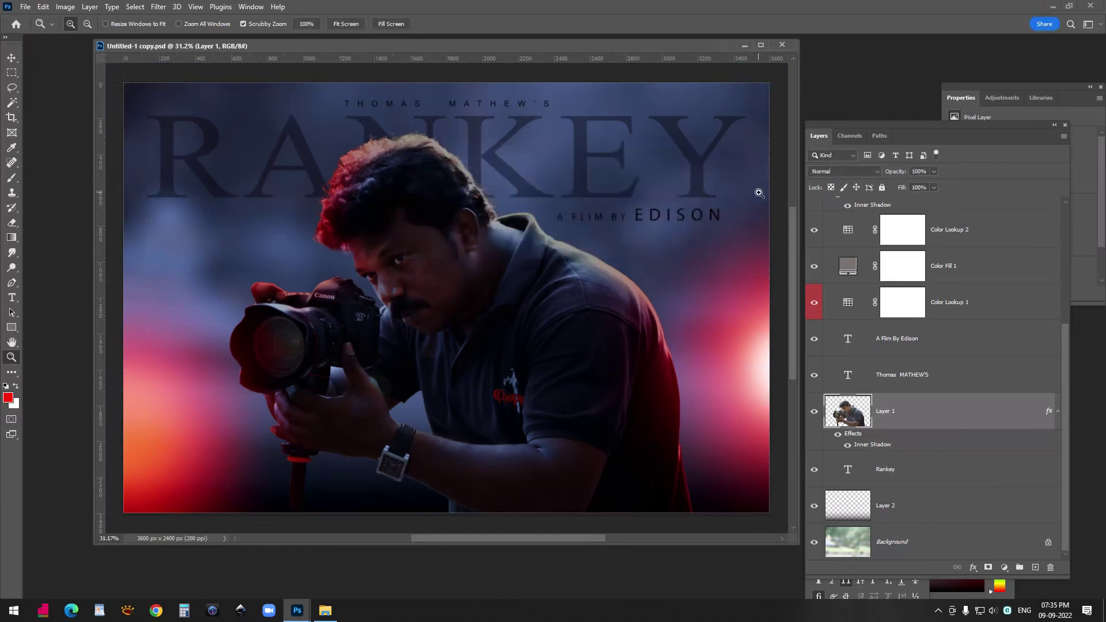